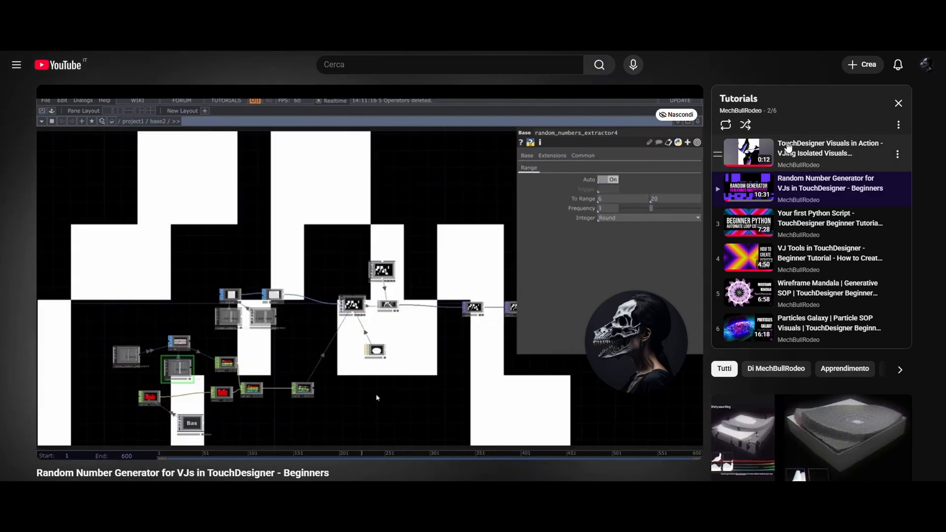
# - Examine the overview network with the tutorial step containers and their notes
pyautogui.moveTo(377, 397)
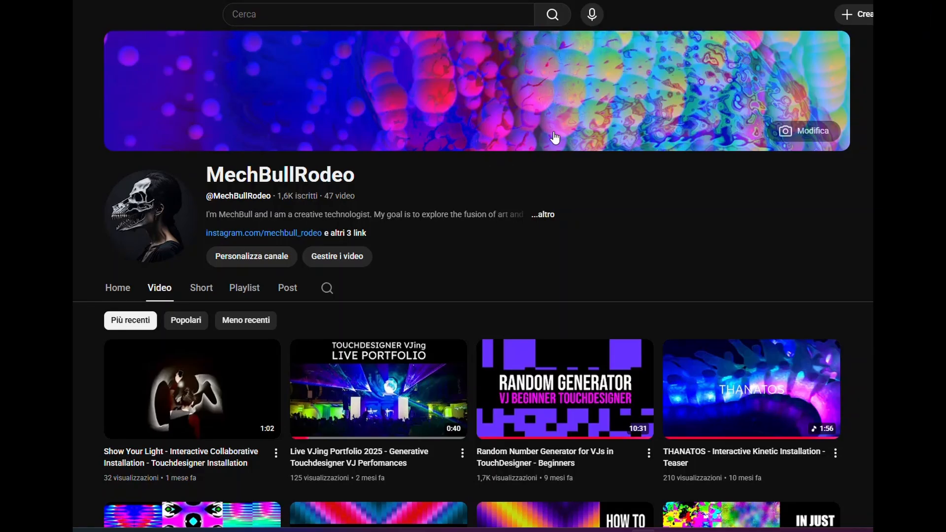
pyautogui.scroll(-3, 554, 138)
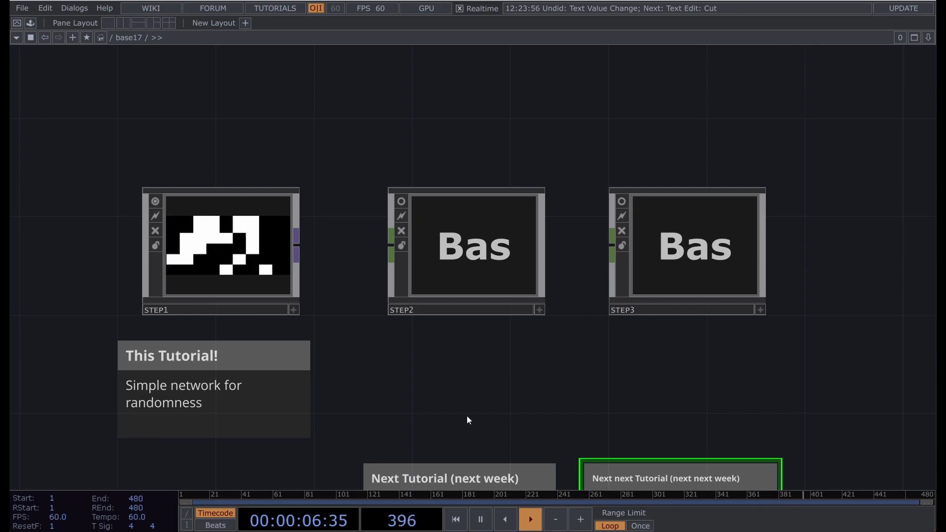
pyautogui.moveTo(503, 466); pyautogui.dragTo(509, 345)
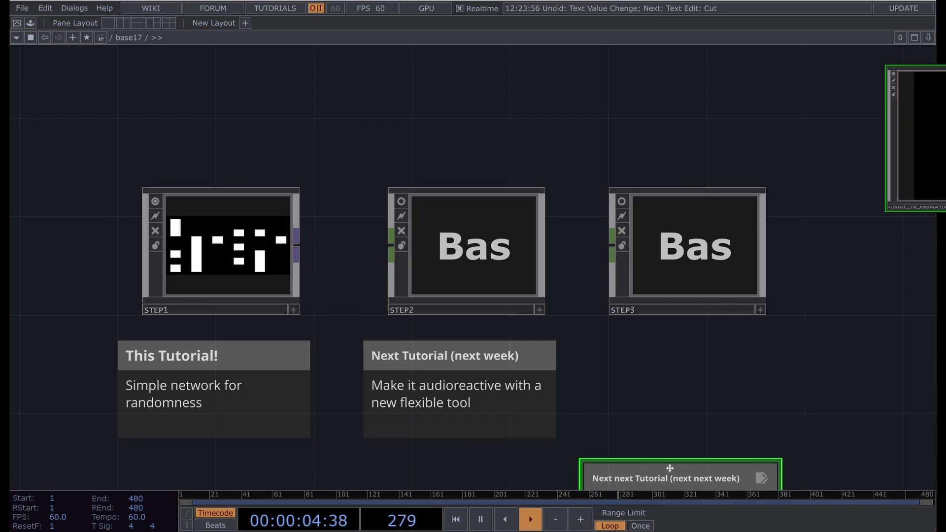
pyautogui.moveTo(670, 468); pyautogui.dragTo(682, 347)
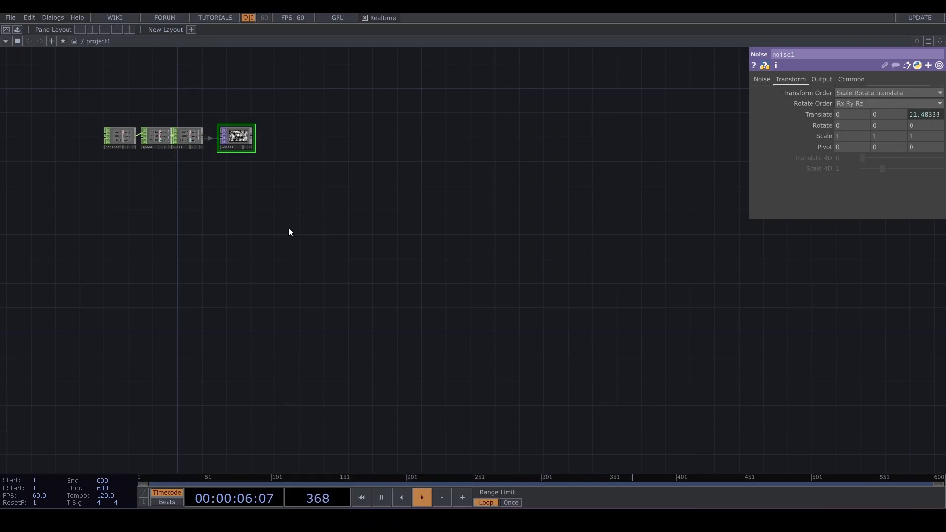
# - Inspect the existing network of constant, speed, null and noise operators
pyautogui.moveTo(91, 149); pyautogui.dragTo(287, 130)
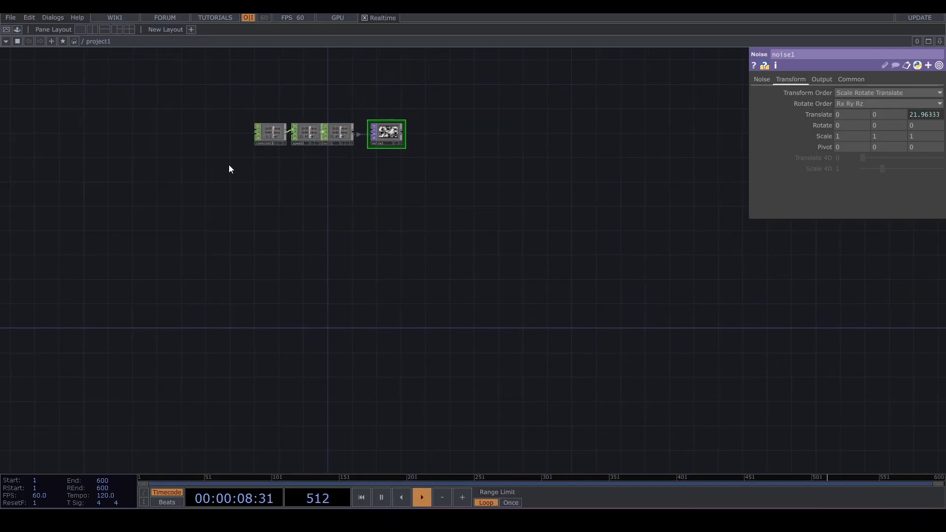
pyautogui.moveTo(228, 165); pyautogui.dragTo(395, 97)
pyautogui.scroll(5, 335, 118)
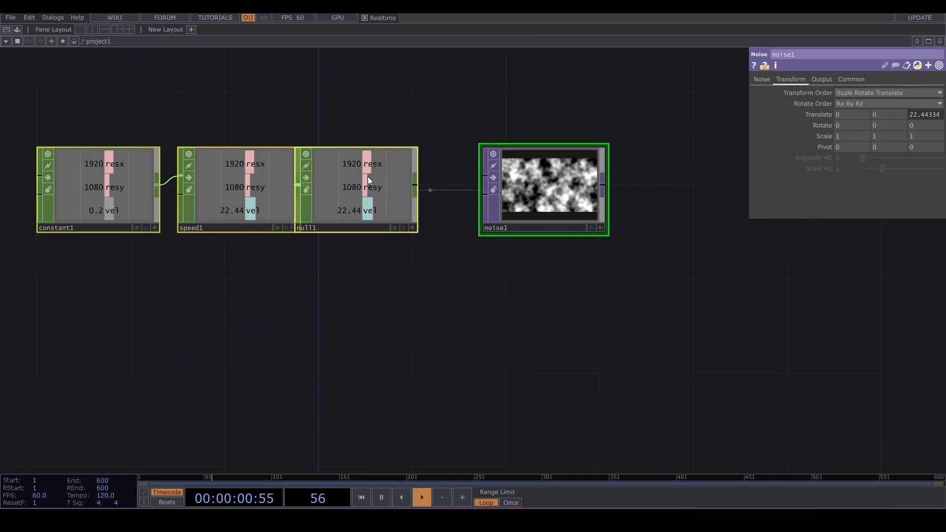
pyautogui.click(121, 195)
pyautogui.scroll(-2, 506, 318)
pyautogui.scroll(-2, 505, 318)
pyautogui.moveTo(515, 320); pyautogui.dragTo(475, 220)
pyautogui.scroll(-4, 467, 243)
pyautogui.scroll(-2, 475, 220)
pyautogui.moveTo(555, 326); pyautogui.dragTo(470, 270)
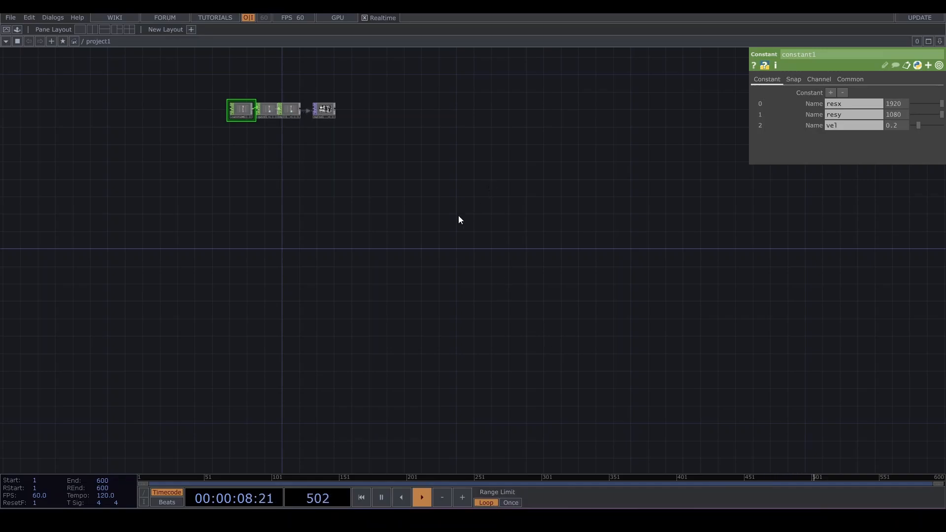
# - Create a Rectangle SOP in an empty area of the network
pyautogui.press('Tab')
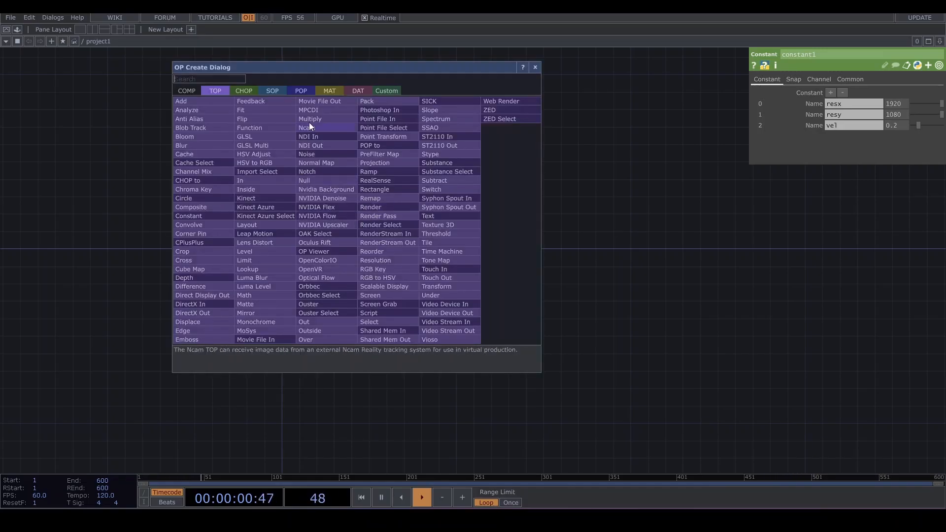
pyautogui.click(273, 92)
pyautogui.write('rec')
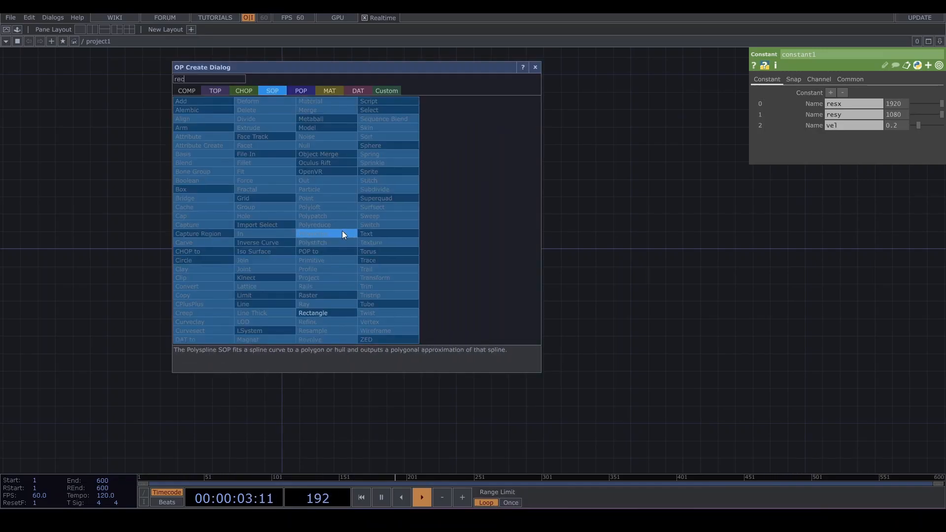
pyautogui.click(324, 313)
pyautogui.click(393, 233)
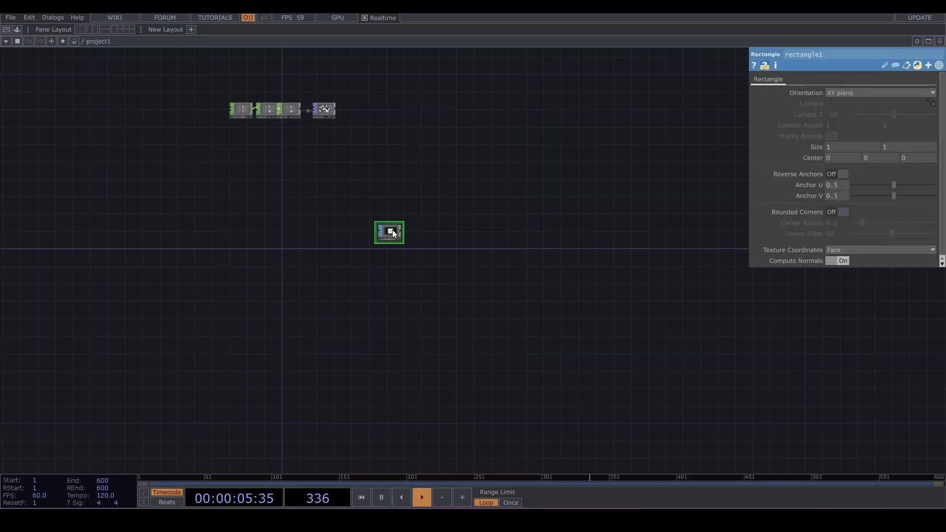
# - Add a Transform SOP after the rectangle and set its uniform scale to 0.5
pyautogui.scroll(5, 393, 233)
pyautogui.press('Tab')
pyautogui.write('t')
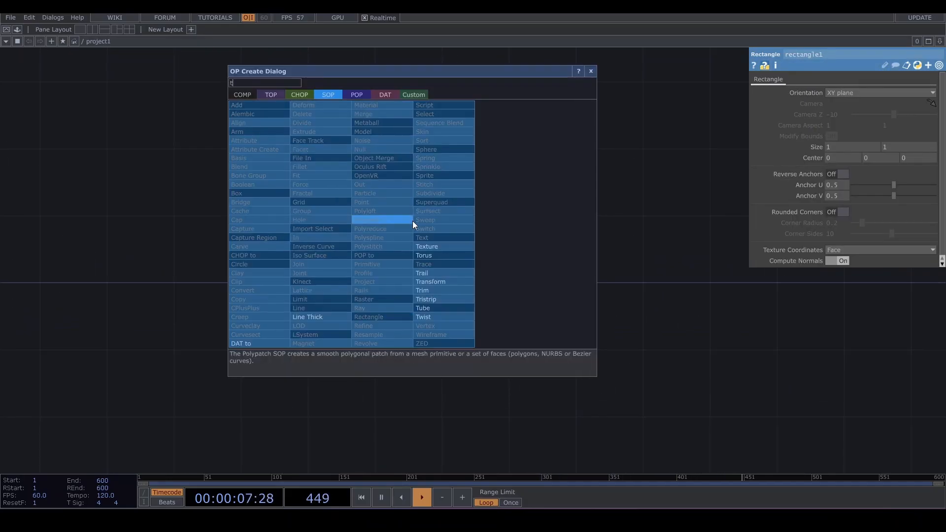
pyautogui.click(438, 282)
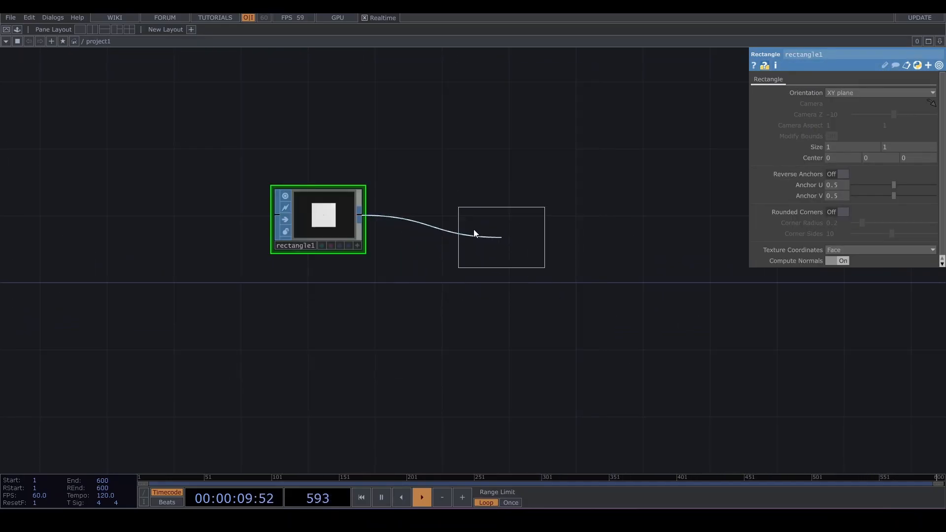
pyautogui.click(466, 218)
pyautogui.moveTo(844, 170); pyautogui.dragTo(838, 159, button='middle')
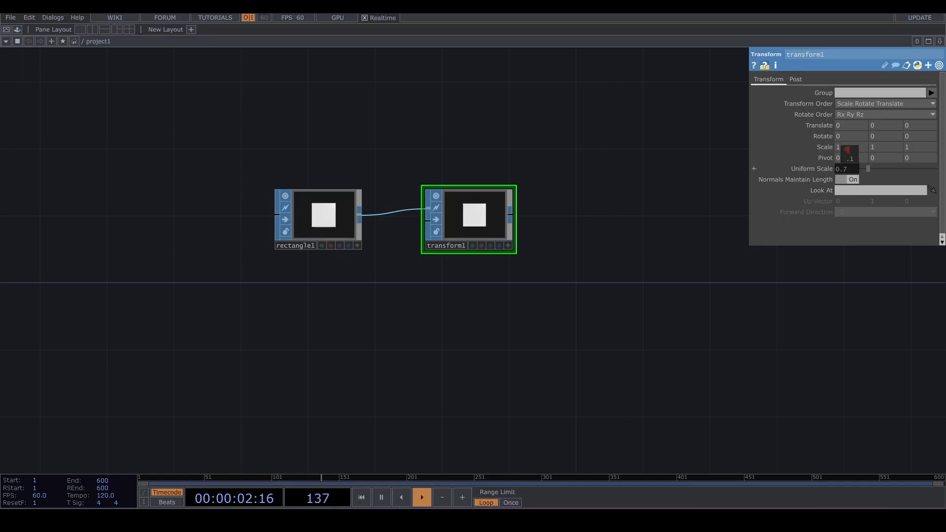
# - Add a Geometry COMP connected to the transform's output
pyautogui.moveTo(497, 237); pyautogui.dragTo(412, 240)
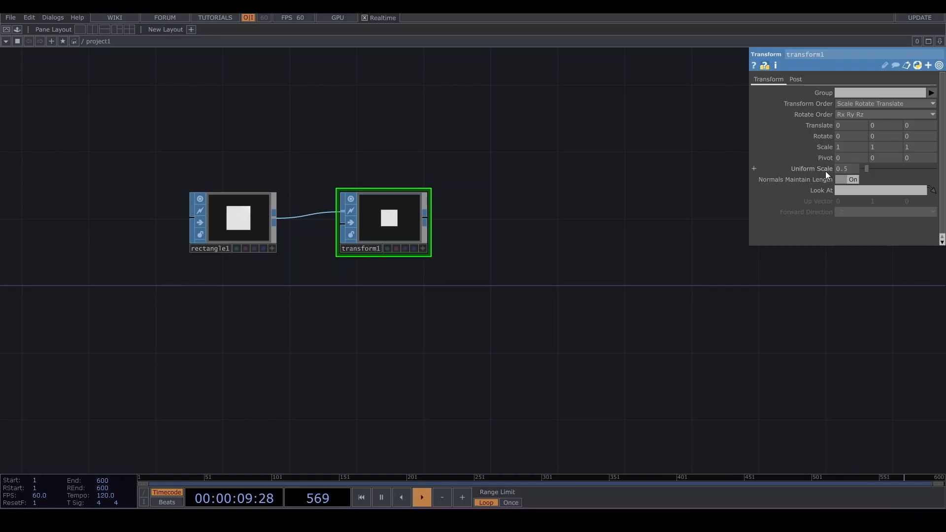
pyautogui.click(425, 221)
pyautogui.click(490, 221)
pyautogui.click(321, 96)
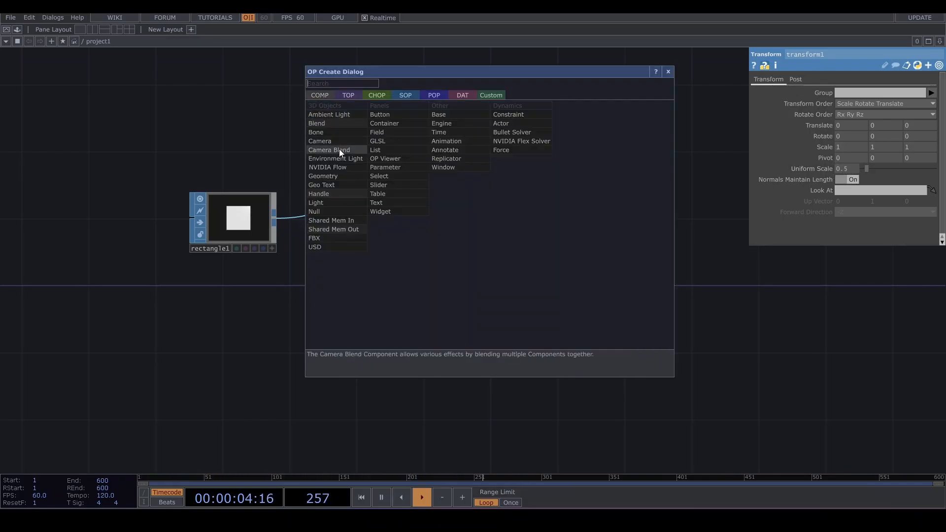
pyautogui.click(336, 178)
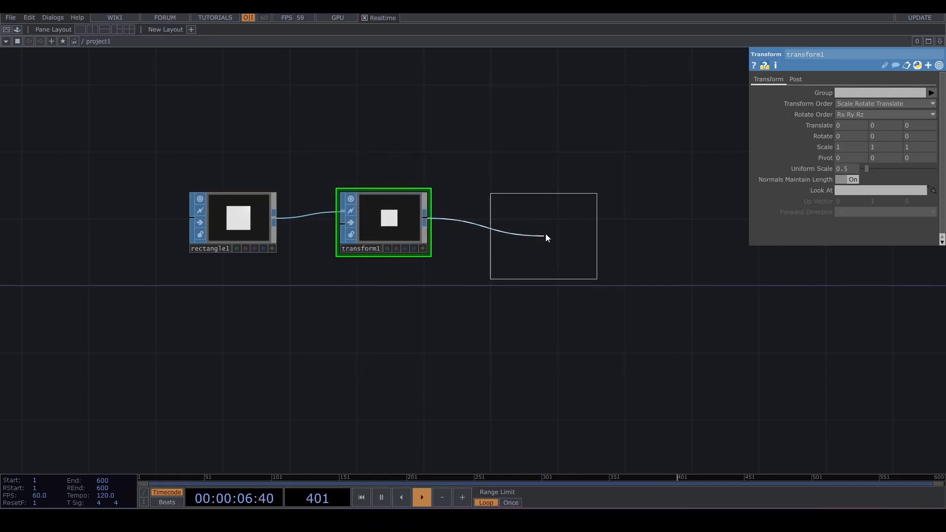
pyautogui.click(546, 233)
# - Add a Render TOP after the geometry component
pyautogui.press('Tab')
pyautogui.write('r')
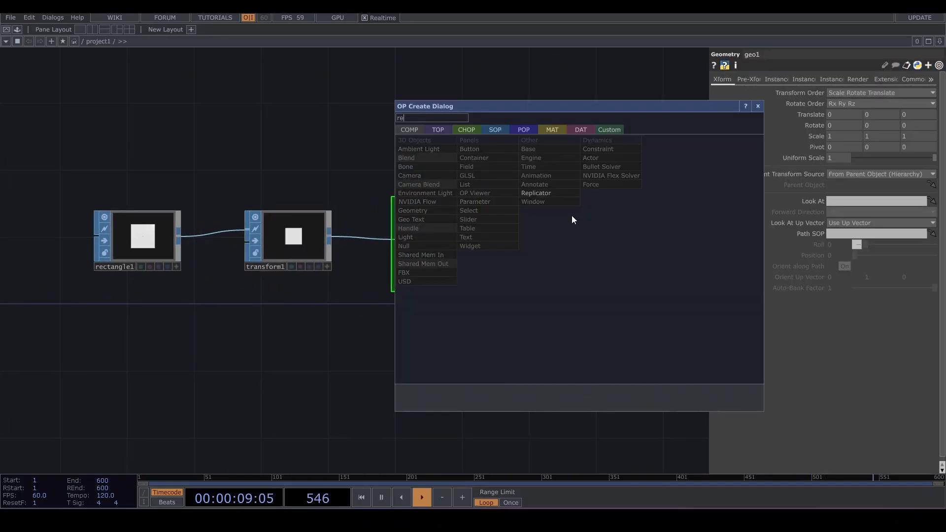
pyautogui.click(507, 129)
pyautogui.write('e')
pyautogui.click(438, 130)
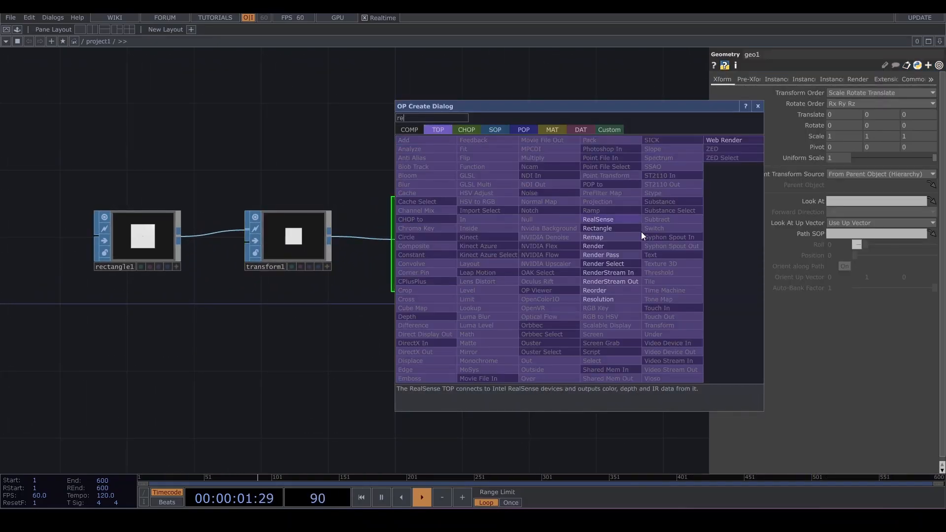
pyautogui.click(628, 241)
pyautogui.click(619, 240)
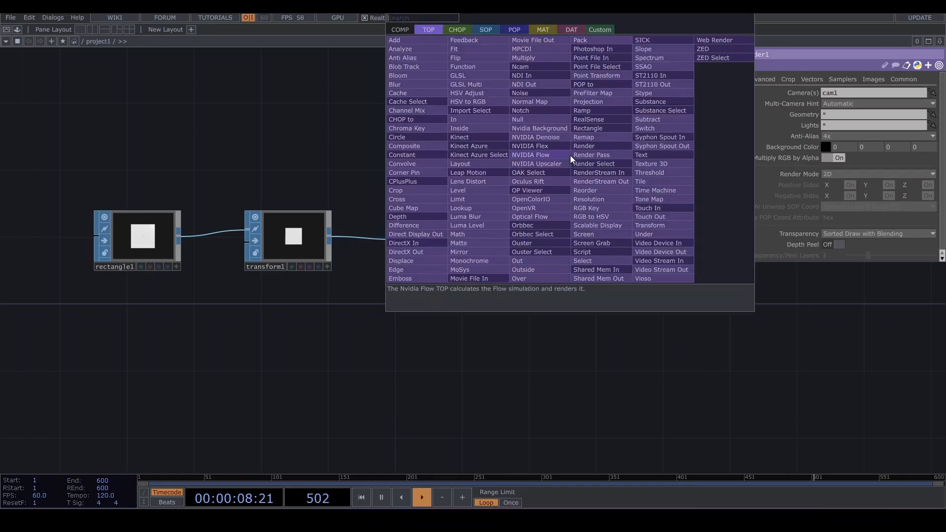
# - Add a Camera COMP above the render for it to use
pyautogui.write('ca')
pyautogui.click(401, 30)
pyautogui.press('Return')
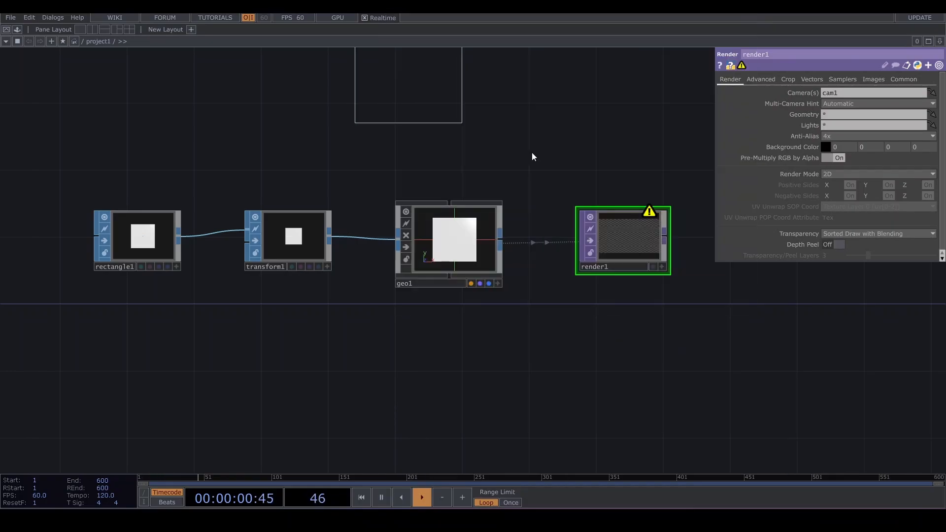
pyautogui.click(590, 134)
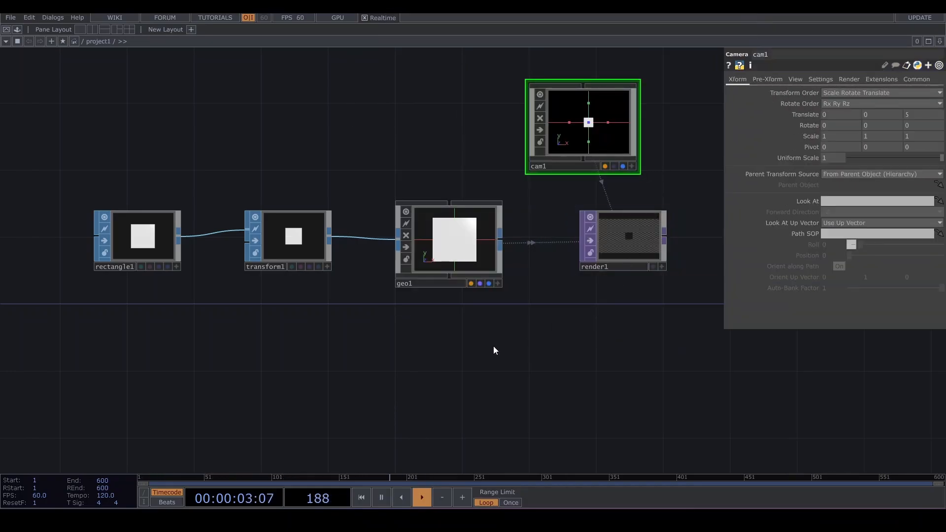
# - Create a Constant MAT below the geometry and link it as the geometry's material
pyautogui.press('Tab')
pyautogui.write('const')
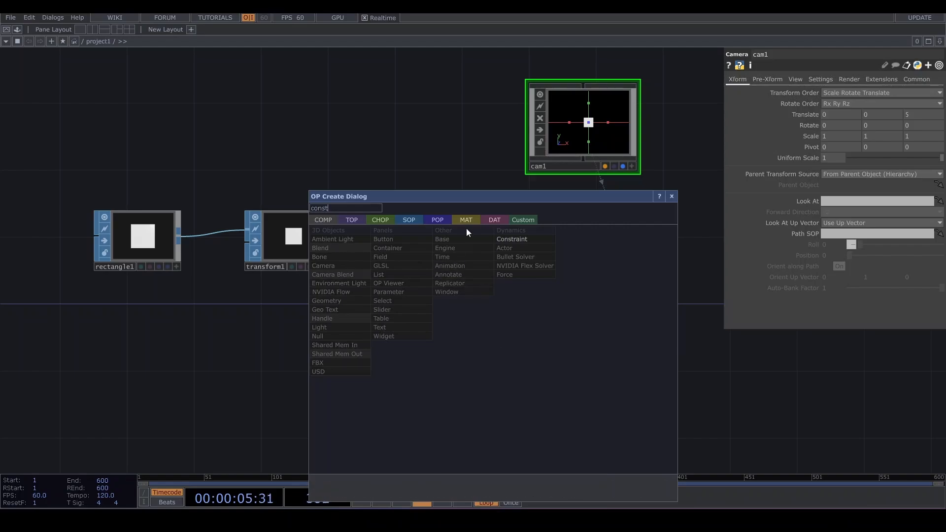
pyautogui.click(466, 219)
pyautogui.click(332, 237)
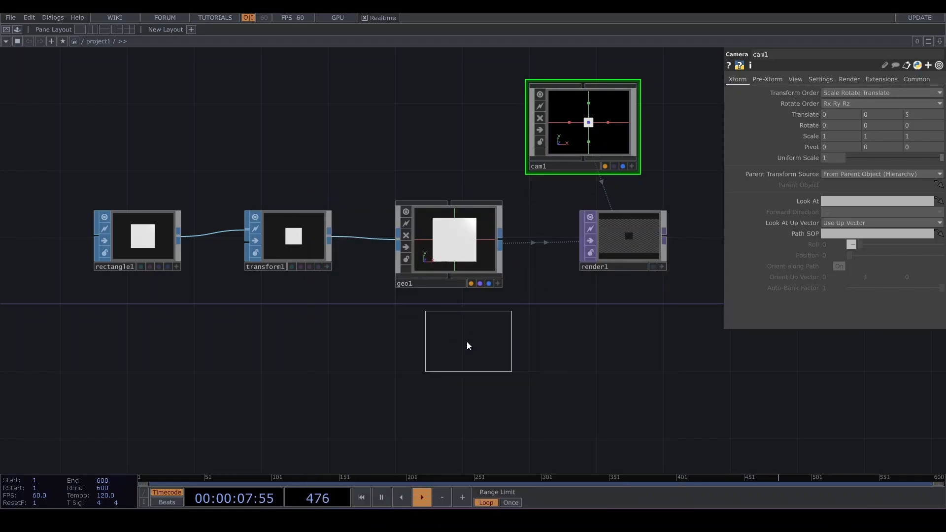
pyautogui.click(468, 343)
pyautogui.moveTo(483, 348); pyautogui.dragTo(467, 264)
pyautogui.click(468, 242)
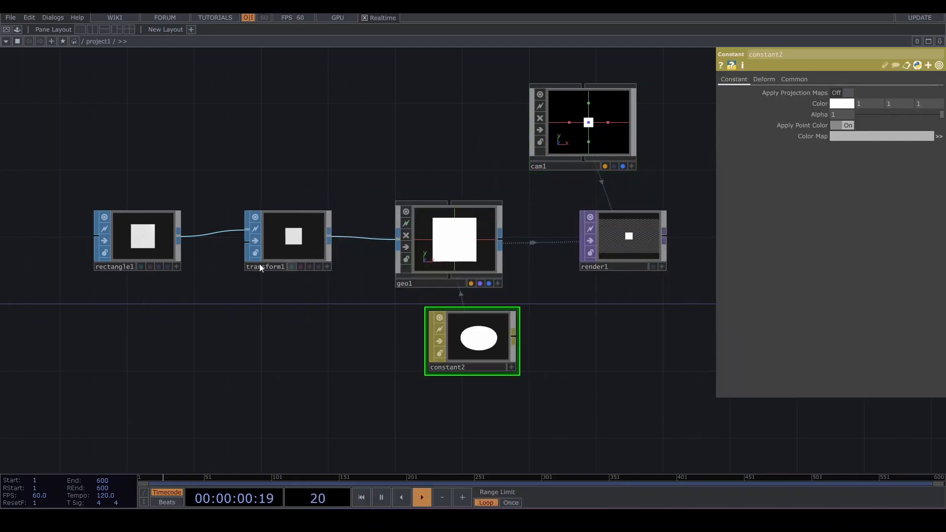
pyautogui.moveTo(472, 358); pyautogui.dragTo(455, 375)
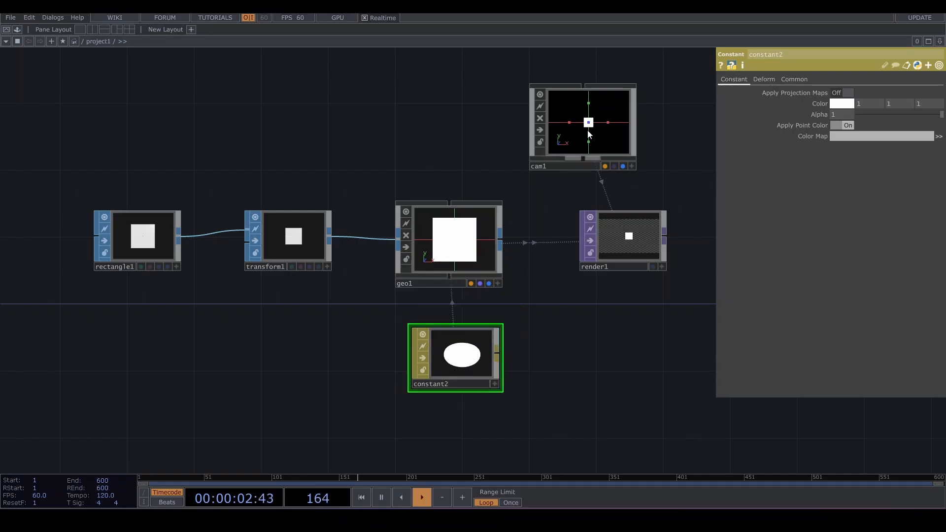
# - Set the camera's projection to Orthographic
pyautogui.click(607, 122)
pyautogui.click(796, 79)
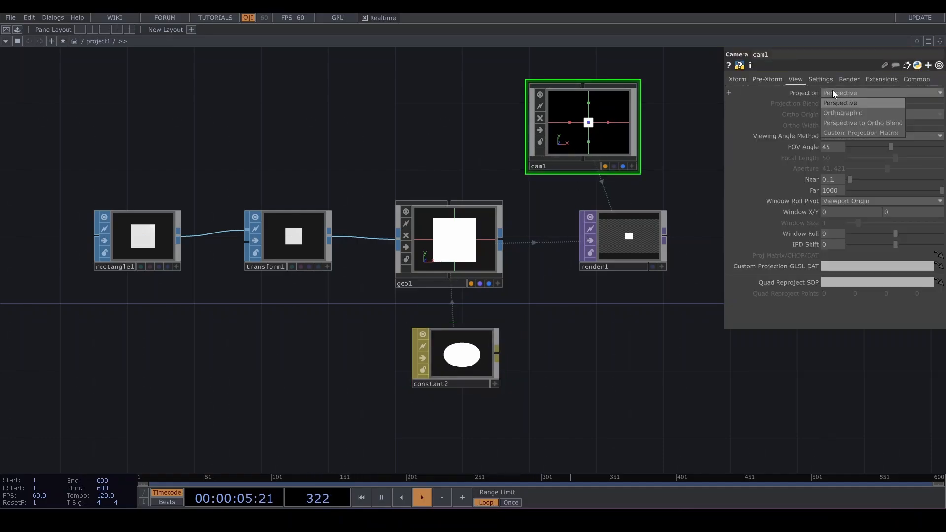
pyautogui.click(837, 93)
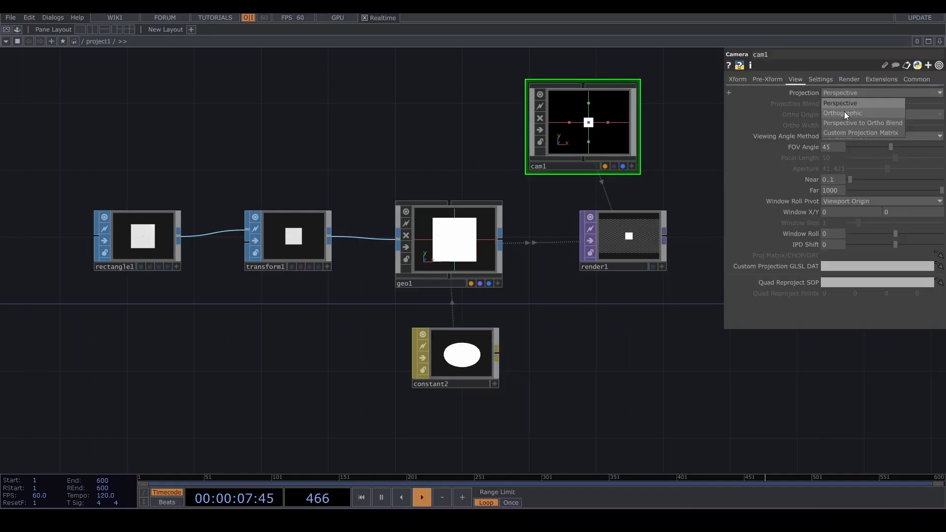
pyautogui.click(845, 113)
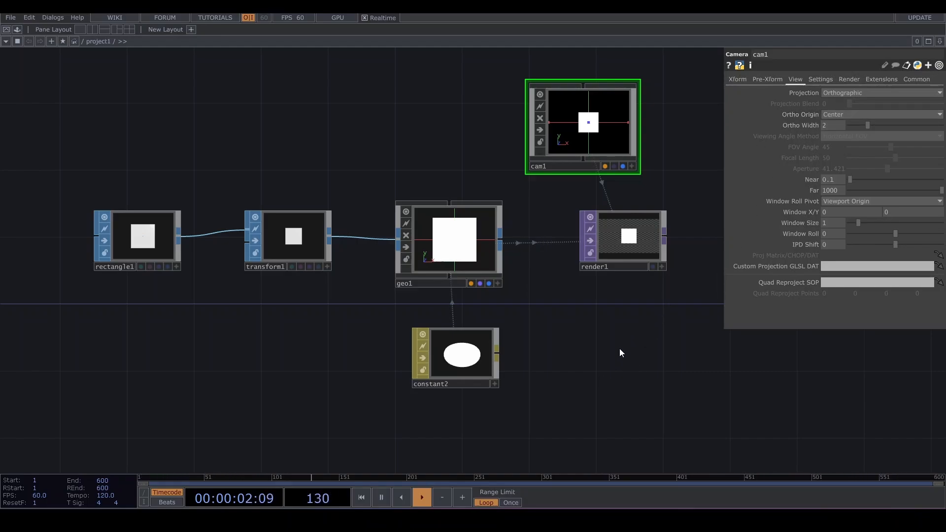
# - Create a Grid SOP in an empty area of the network
pyautogui.scroll(-3, 620, 348)
pyautogui.moveTo(626, 305); pyautogui.dragTo(618, 306)
pyautogui.moveTo(628, 360); pyautogui.dragTo(643, 305)
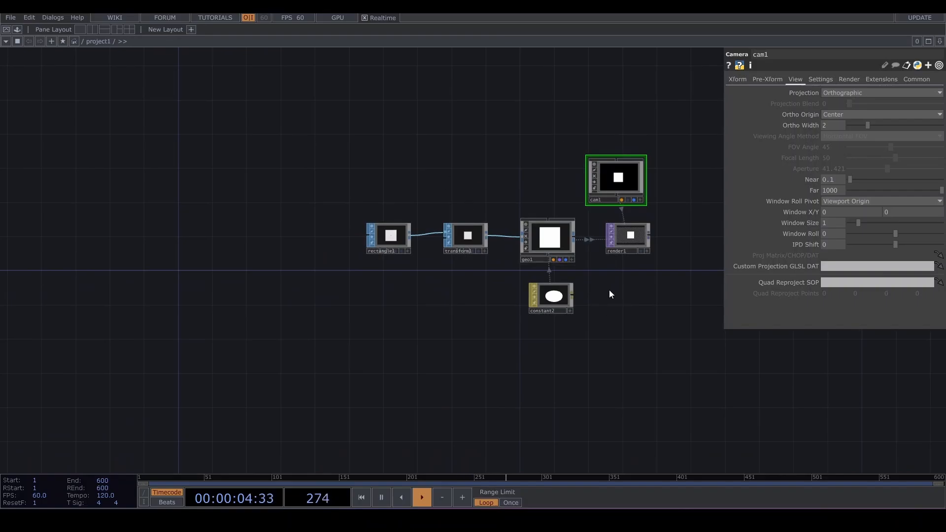
pyautogui.moveTo(528, 320); pyautogui.dragTo(569, 212)
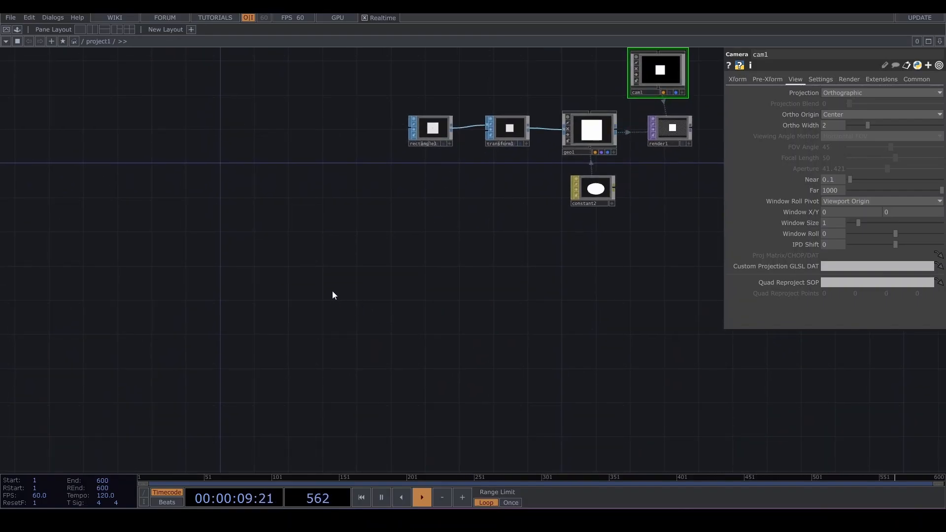
pyautogui.press('Tab')
pyautogui.write('g')
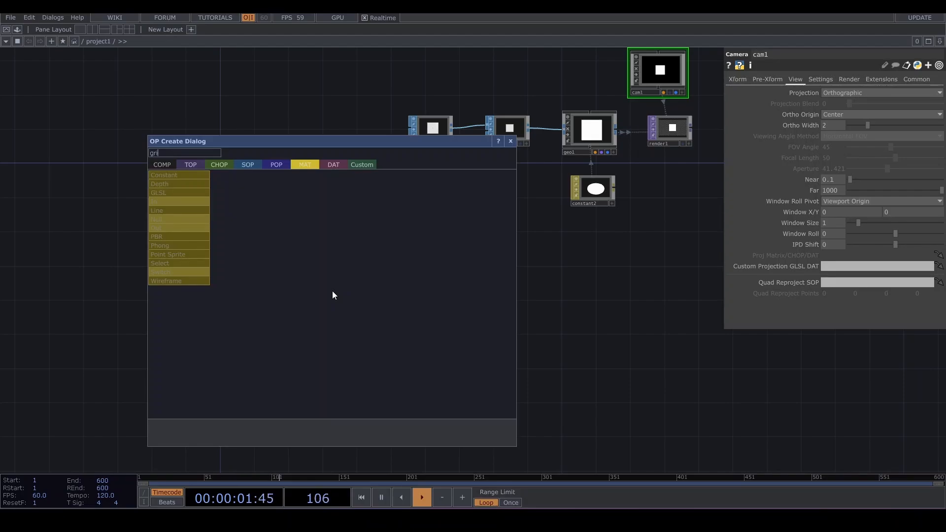
pyautogui.click(242, 167)
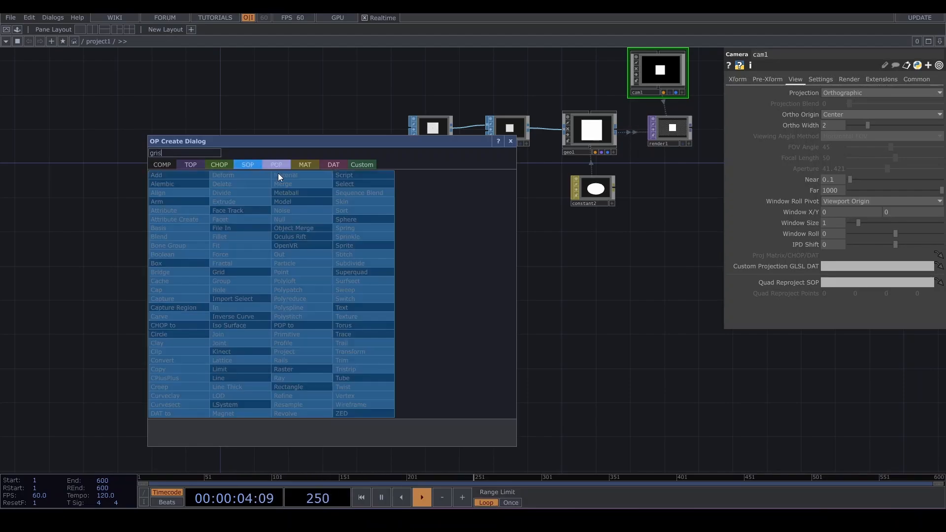
pyautogui.write('ris')
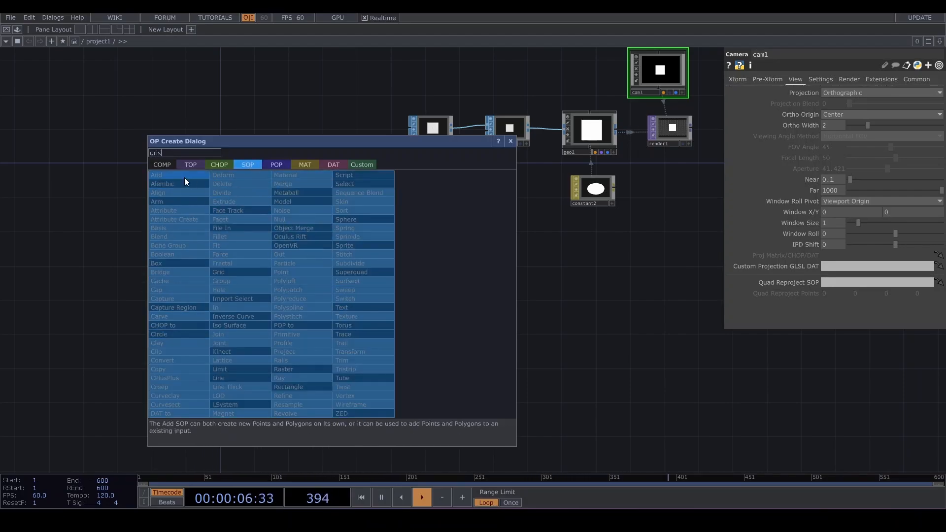
pyautogui.press('BackSpace')
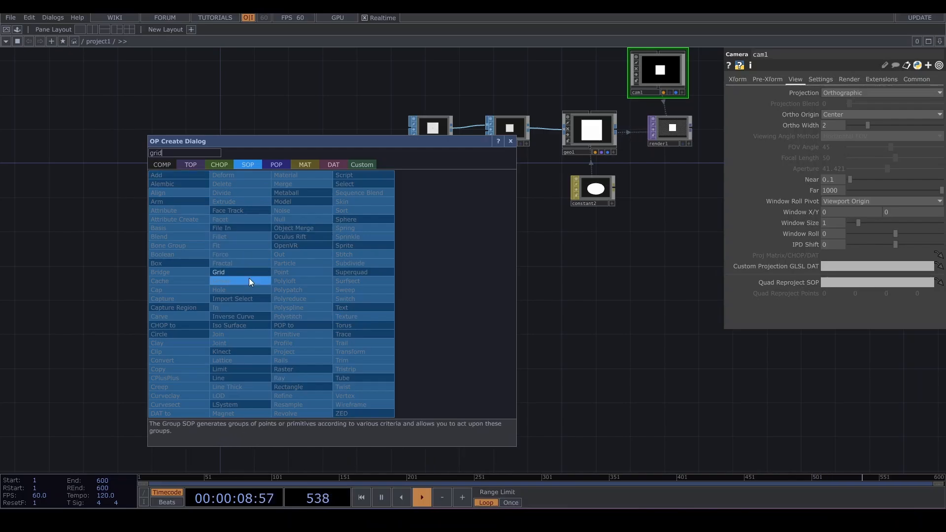
pyautogui.click(247, 273)
pyautogui.click(421, 276)
pyautogui.scroll(5, 428, 275)
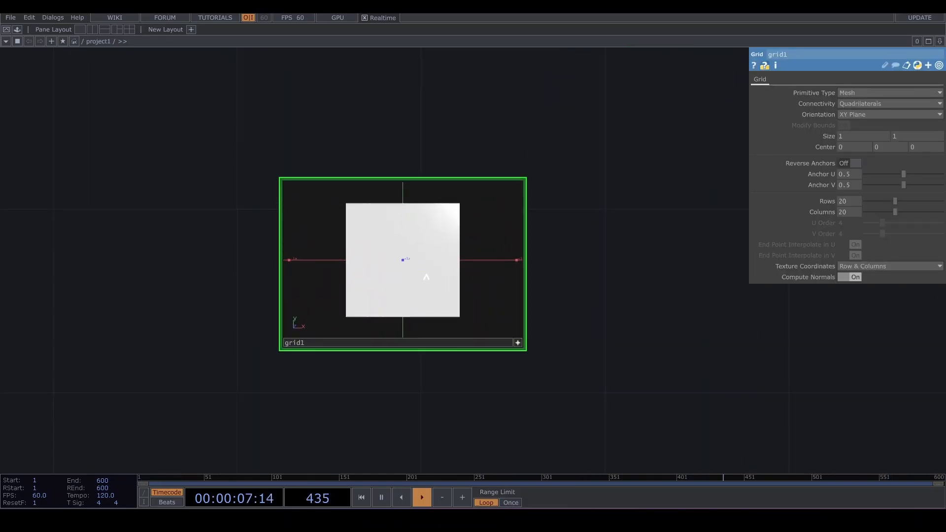
# - Set the grid's rows to 11 and columns to 6
pyautogui.click(518, 343)
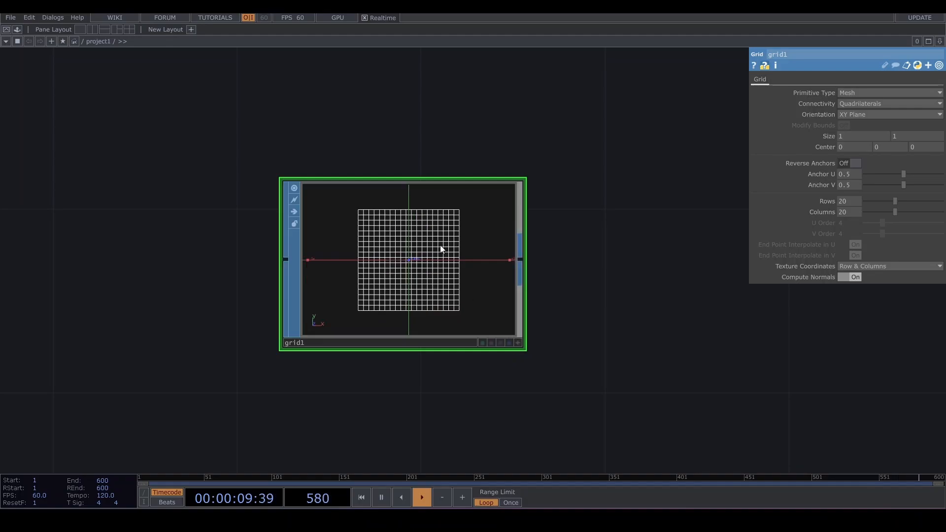
pyautogui.scroll(2, 419, 286)
pyautogui.moveTo(896, 201); pyautogui.dragTo(872, 212)
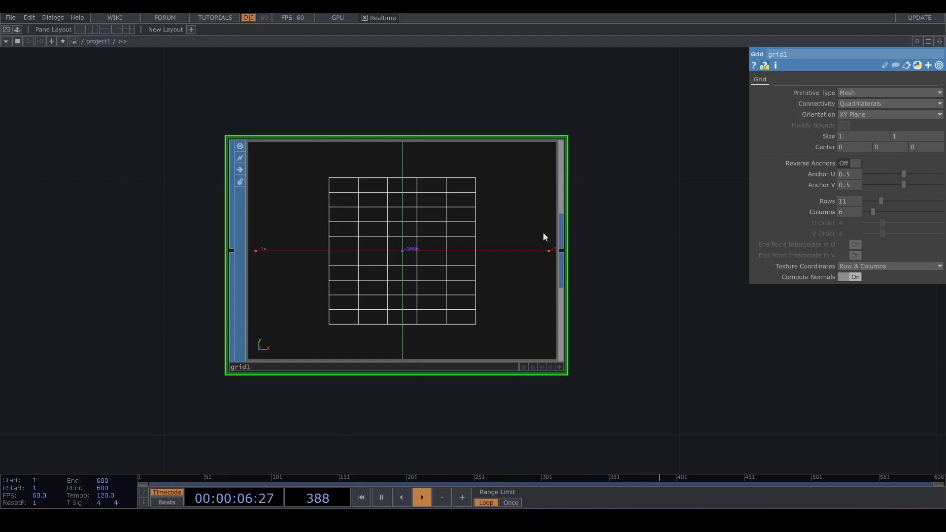
# - Link the render's resolution to the resx and resy channels of constant1 as CHOP references
pyautogui.scroll(-5, 543, 232)
pyautogui.click(657, 163)
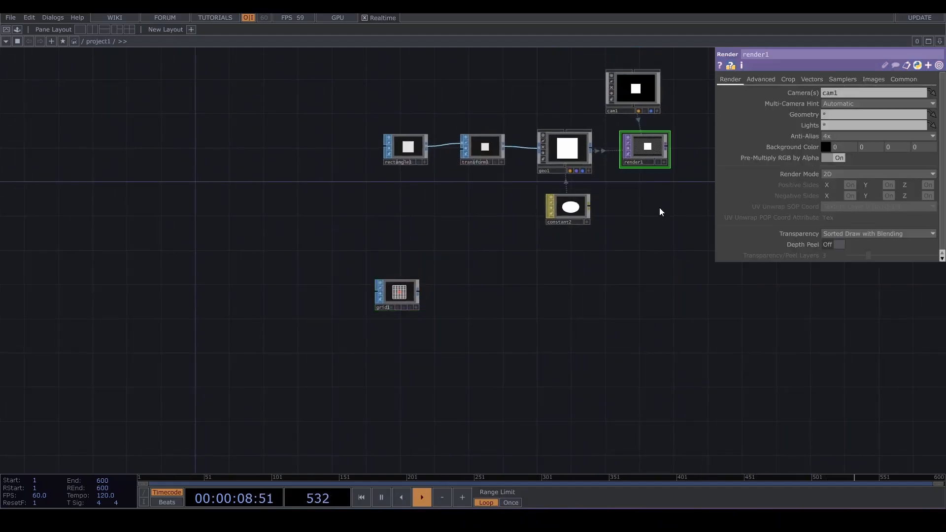
pyautogui.click(904, 79)
pyautogui.scroll(-3, 556, 156)
pyautogui.scroll(10, 379, 146)
pyautogui.moveTo(291, 110); pyautogui.dragTo(843, 93)
pyautogui.click(496, 256)
pyautogui.moveTo(435, 198); pyautogui.dragTo(890, 92)
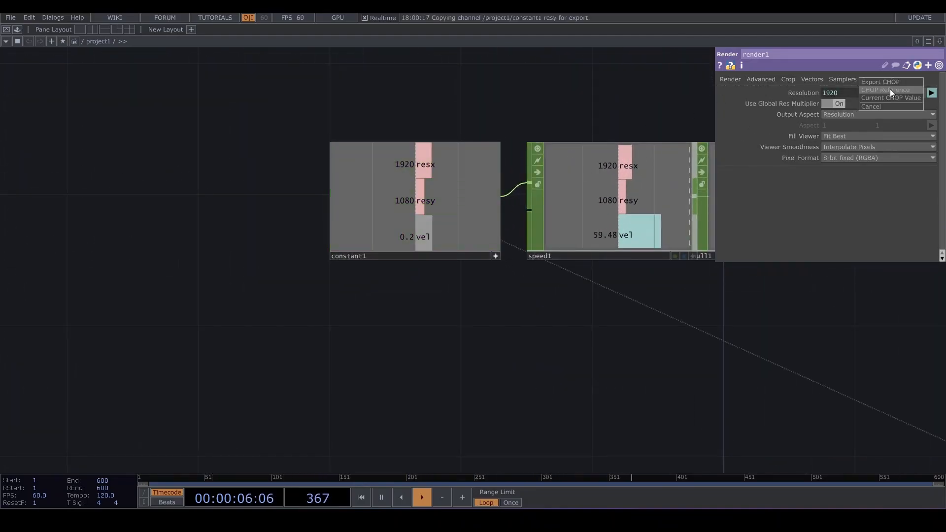
# - Set the grid's first size value to 1.77
pyautogui.scroll(-5, 672, 266)
pyautogui.moveTo(492, 197); pyautogui.dragTo(394, 146)
pyautogui.moveTo(666, 270); pyautogui.dragTo(512, 147)
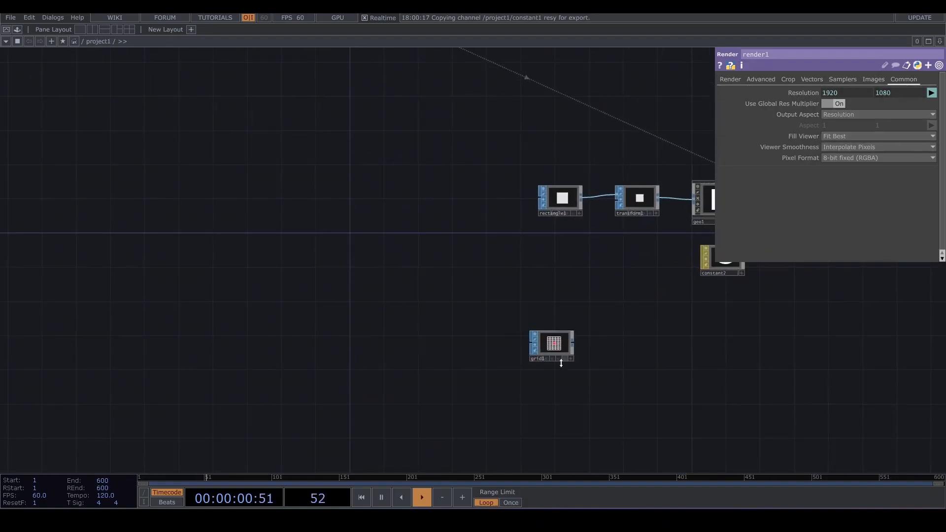
pyautogui.scroll(10, 562, 363)
pyautogui.click(583, 275)
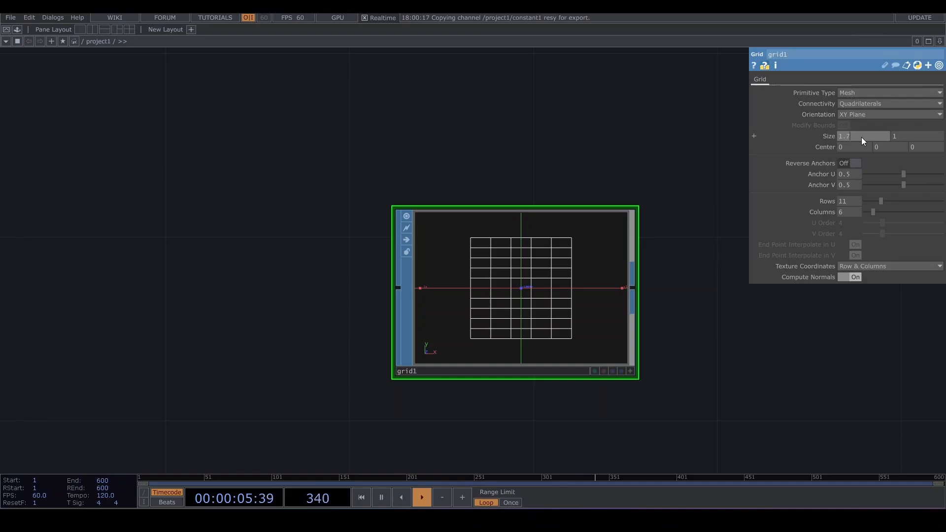
pyautogui.write('7')
pyautogui.press('Return')
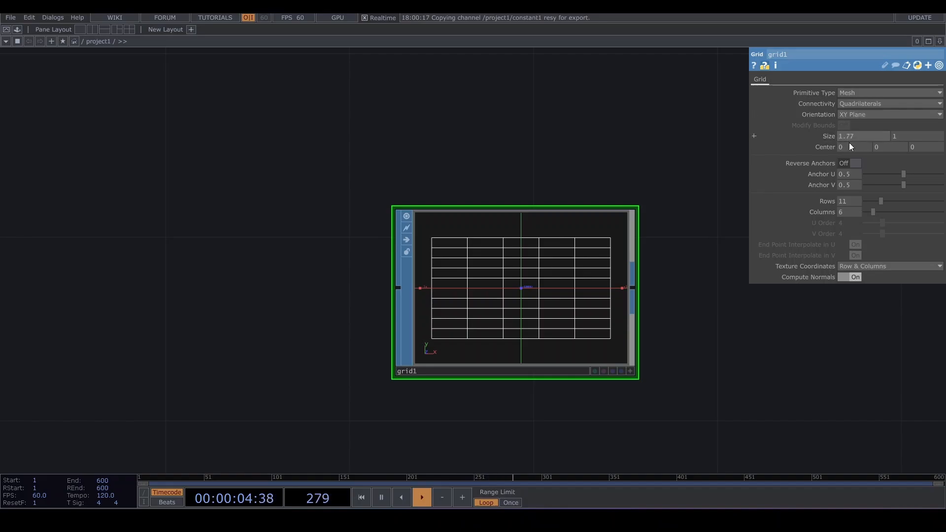
# - Add a SOP to CHOP connected to the grid's output
pyautogui.scroll(-5, 493, 275)
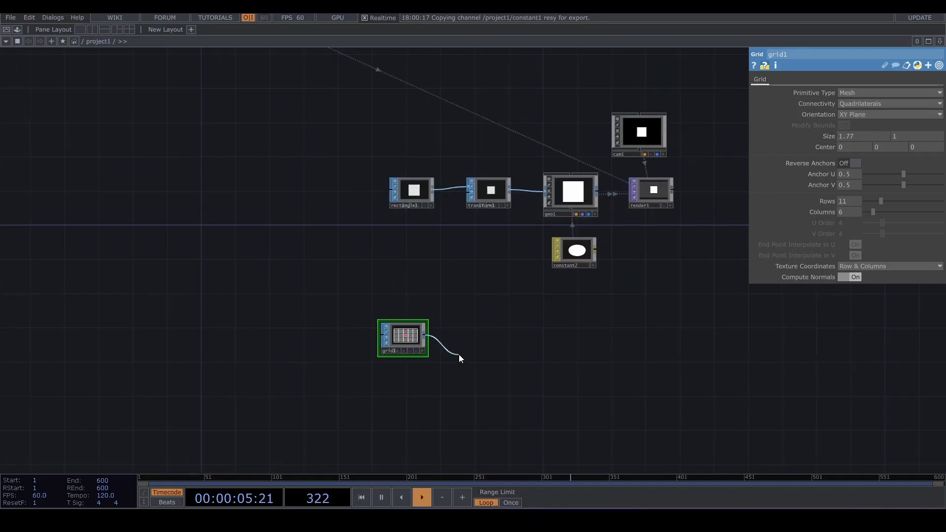
pyautogui.click(459, 354)
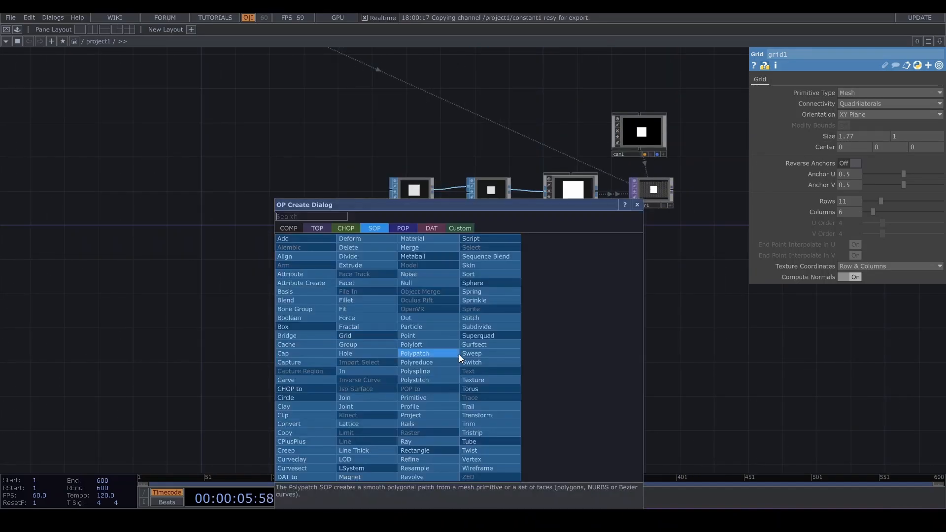
pyautogui.click(346, 228)
pyautogui.click(333, 249)
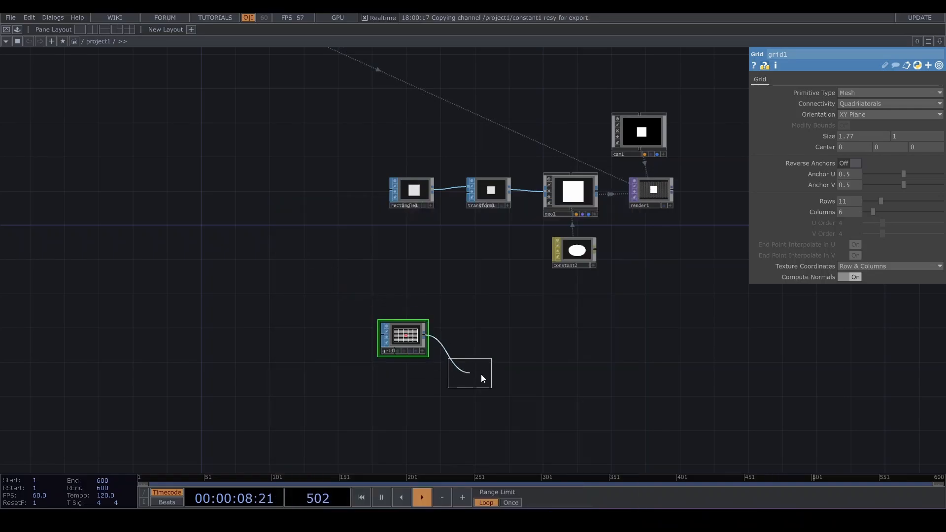
pyautogui.click(482, 364)
pyautogui.scroll(5, 483, 362)
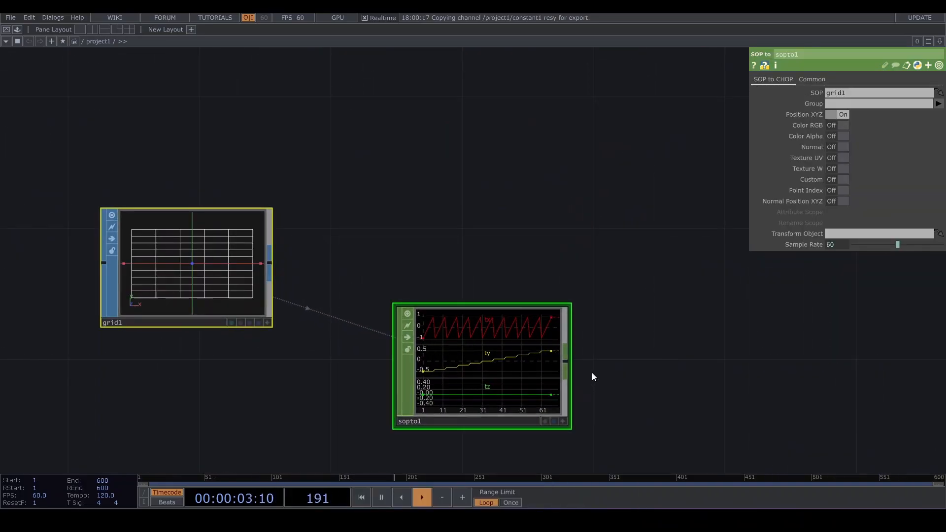
# - Append a Null CHOP after the SOP to CHOP and arrange it beside it
pyautogui.click(566, 361)
pyautogui.click(609, 369)
pyautogui.write('null')
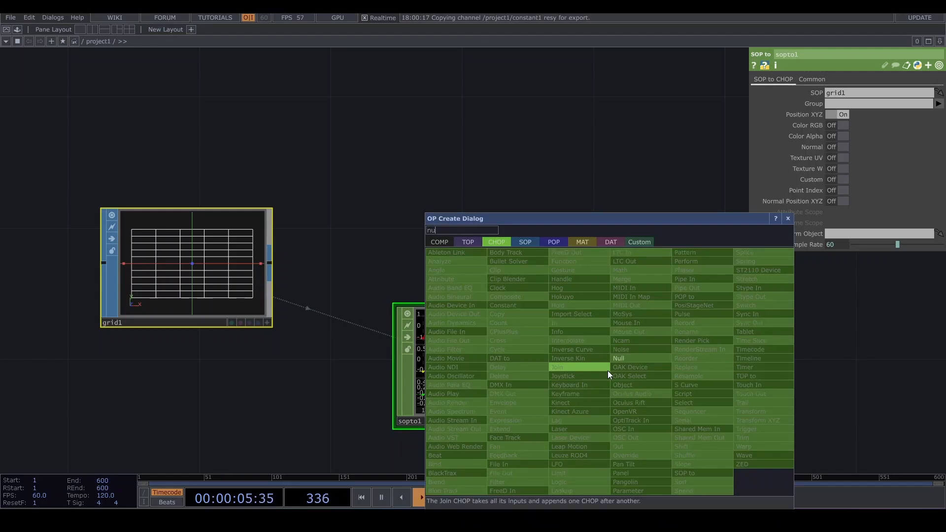
pyautogui.press('Return')
pyautogui.click(608, 370)
pyautogui.moveTo(607, 394); pyautogui.dragTo(739, 363)
pyautogui.scroll(-5, 693, 334)
pyautogui.moveTo(726, 316); pyautogui.dragTo(738, 339)
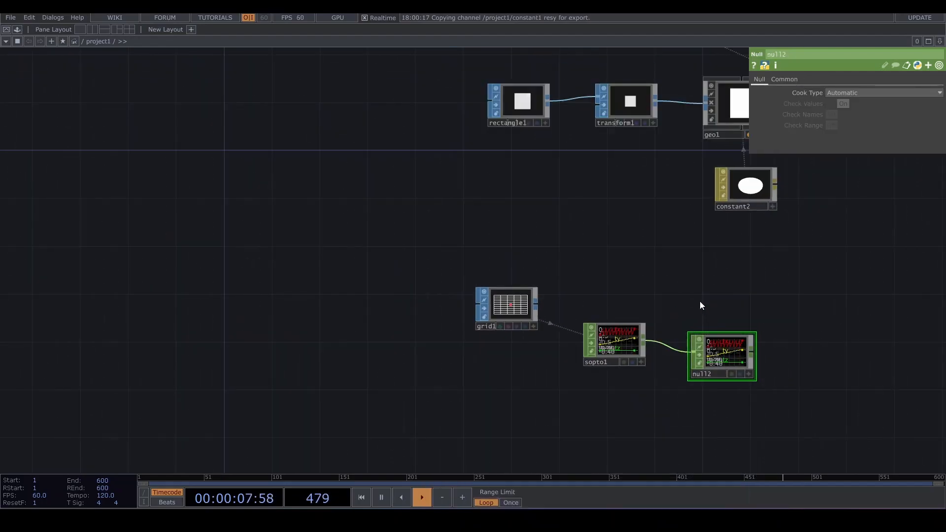
pyautogui.moveTo(700, 301); pyautogui.dragTo(613, 338)
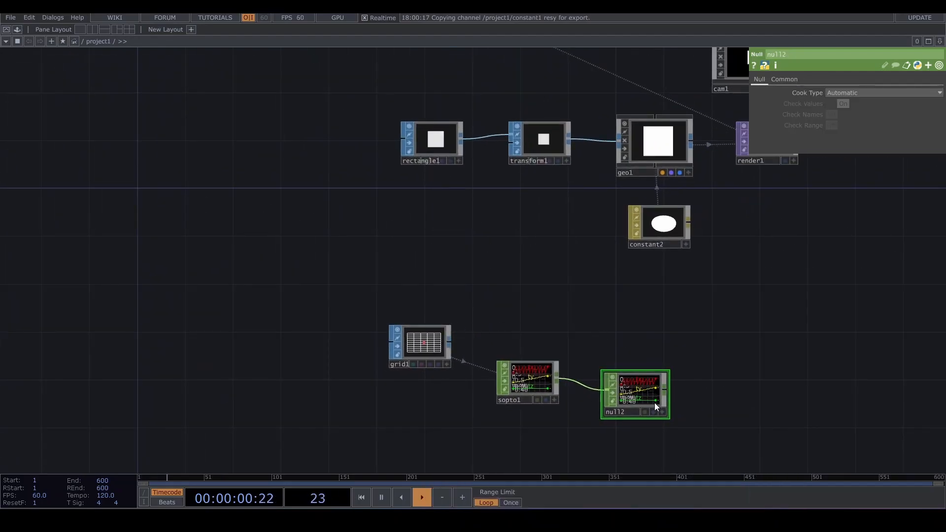
# - Turn on instancing for geo1 and set null2 as its Translate OP
pyautogui.click(647, 154)
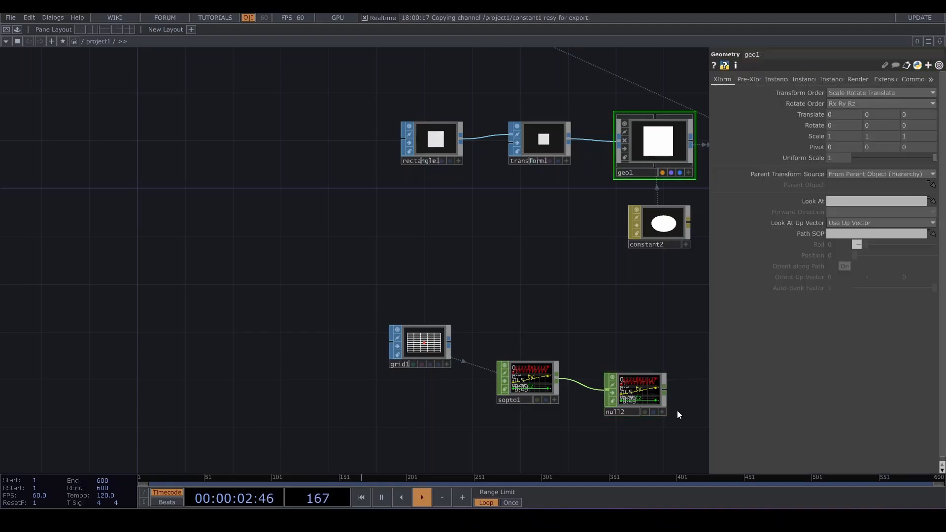
pyautogui.click(793, 80)
pyautogui.click(785, 79)
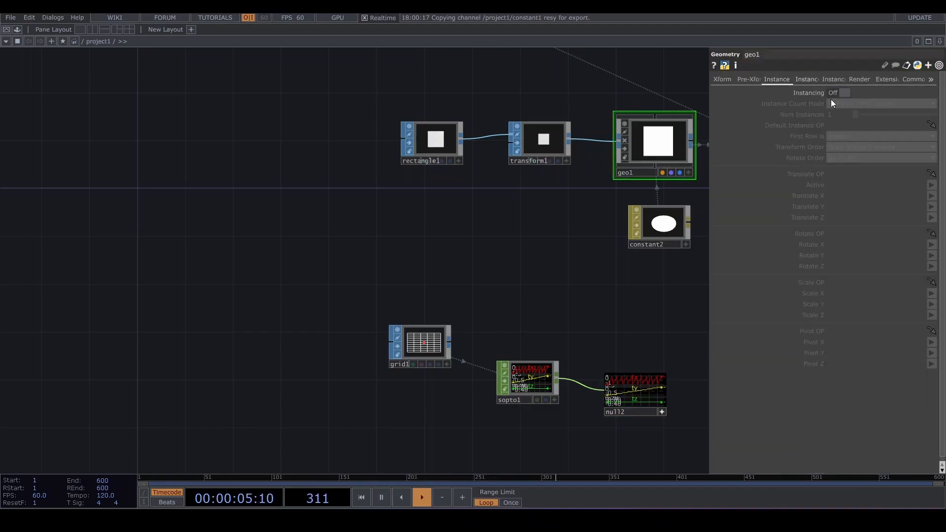
pyautogui.click(834, 91)
pyautogui.moveTo(631, 300); pyautogui.dragTo(489, 303)
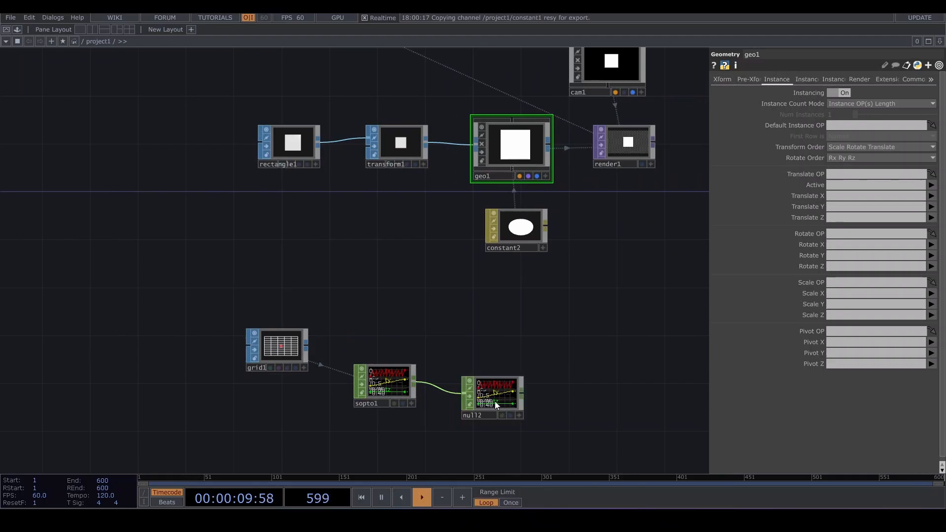
pyautogui.moveTo(495, 401); pyautogui.dragTo(856, 176)
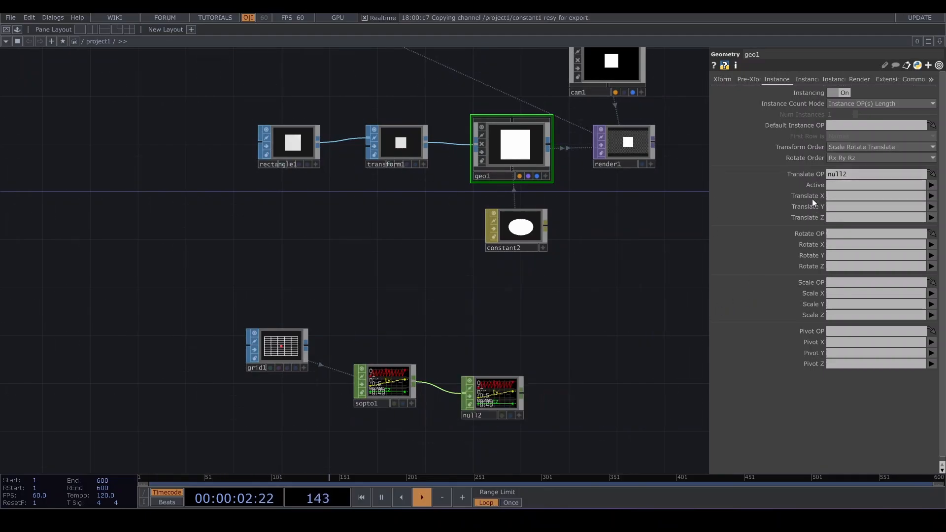
# - Assign the tx, ty and tz channels to Translate X, Y and Z
pyautogui.click(931, 196)
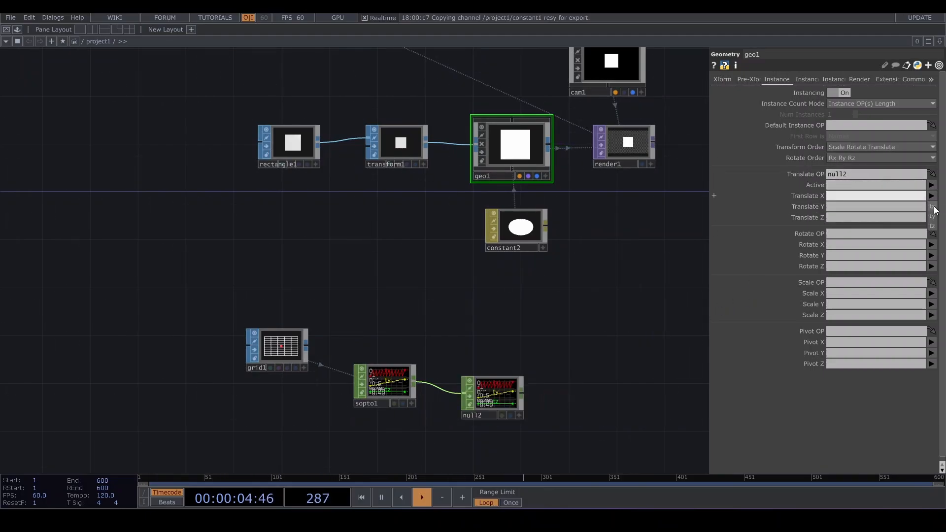
pyautogui.click(933, 207)
pyautogui.click(931, 207)
pyautogui.click(933, 226)
pyautogui.click(931, 218)
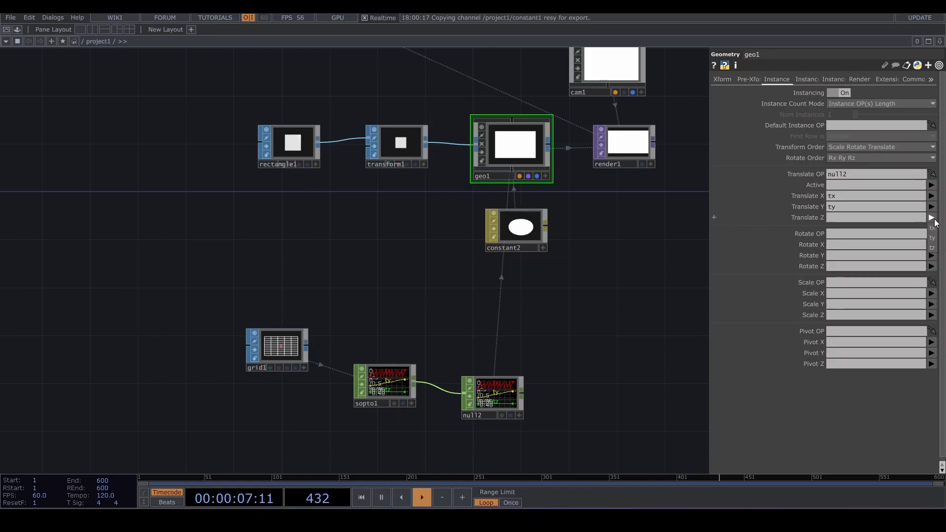
pyautogui.click(932, 247)
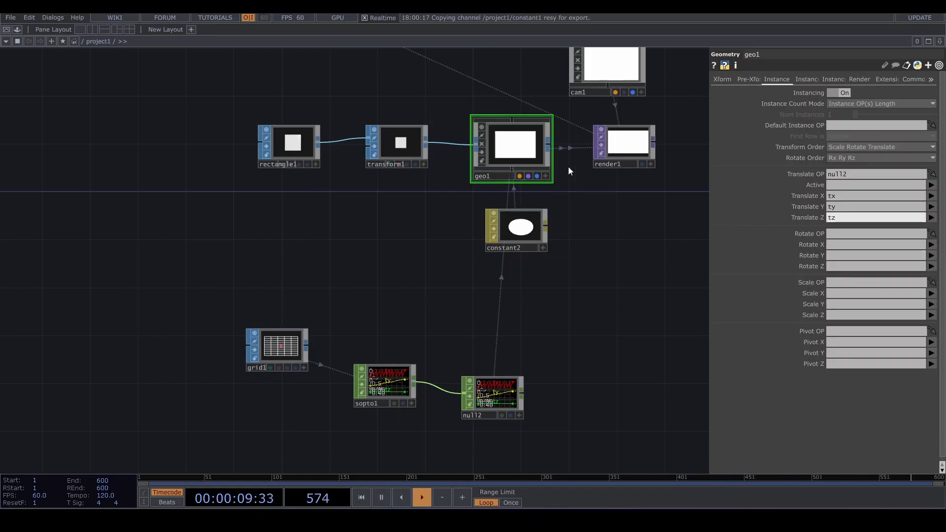
# - Reduce the uniform scale of transform1 to shrink the instanced squares
pyautogui.scroll(5, 566, 158)
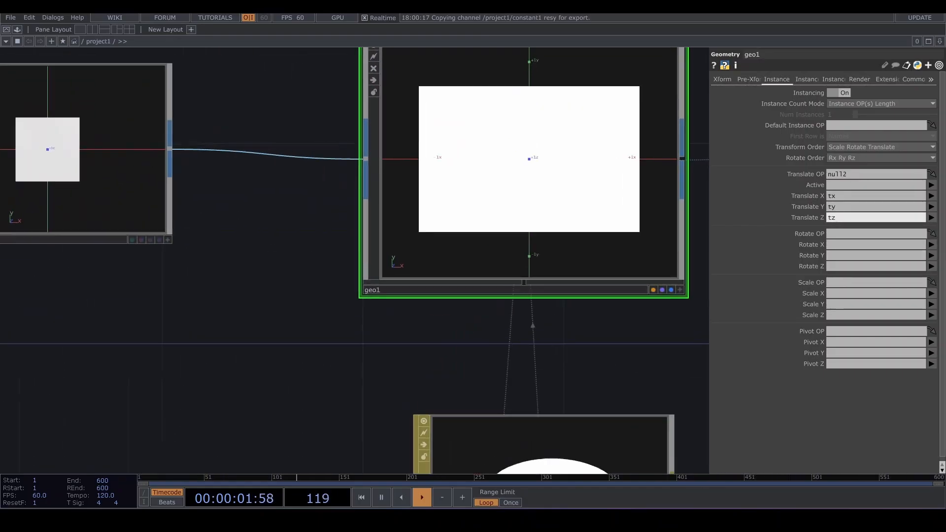
pyautogui.scroll(-2, 545, 140)
pyautogui.click(351, 157)
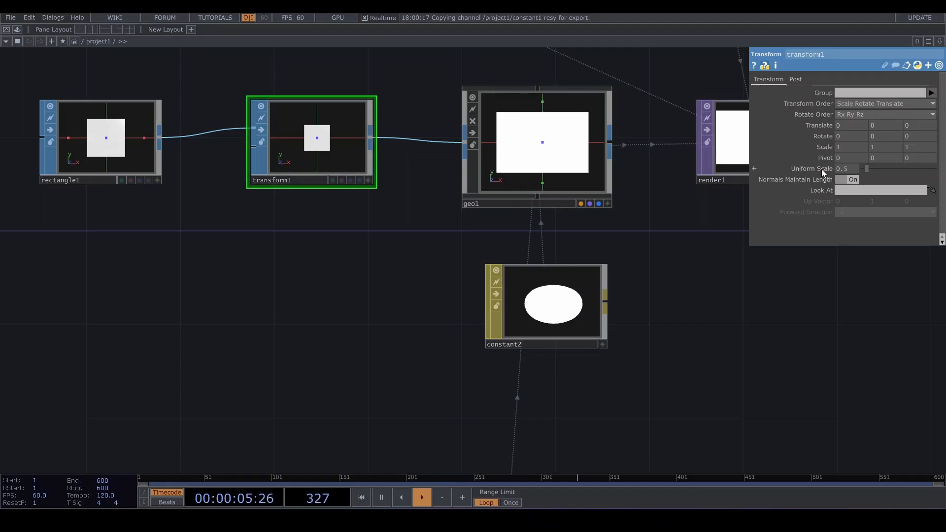
pyautogui.moveTo(821, 169); pyautogui.dragTo(818, 150, button='middle')
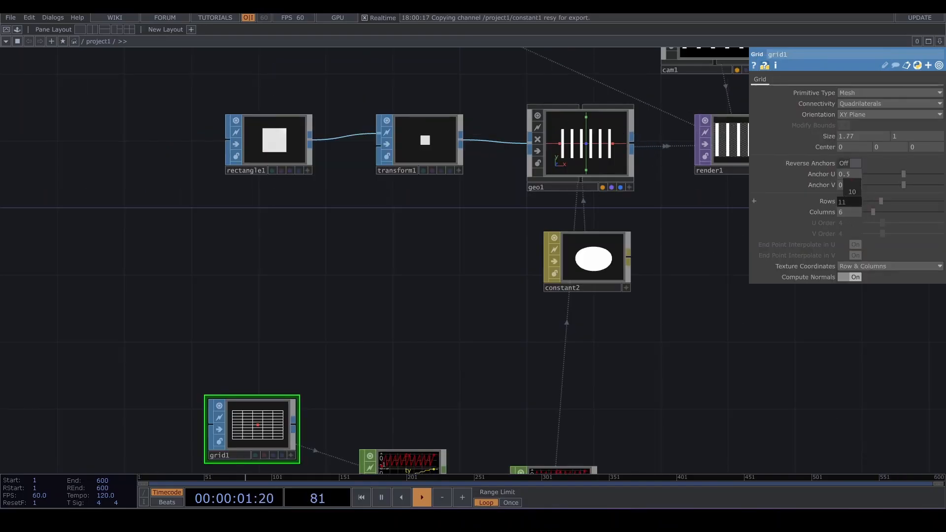
# - Set the grid's rows to 7
pyautogui.moveTo(857, 202); pyautogui.dragTo(861, 202, button='middle')
pyautogui.scroll(5, 626, 147)
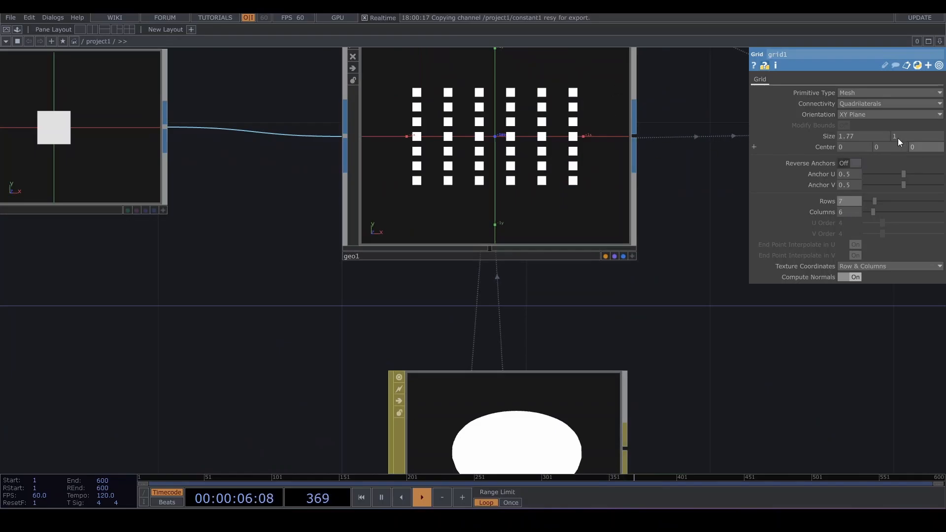
pyautogui.scroll(-5, 513, 116)
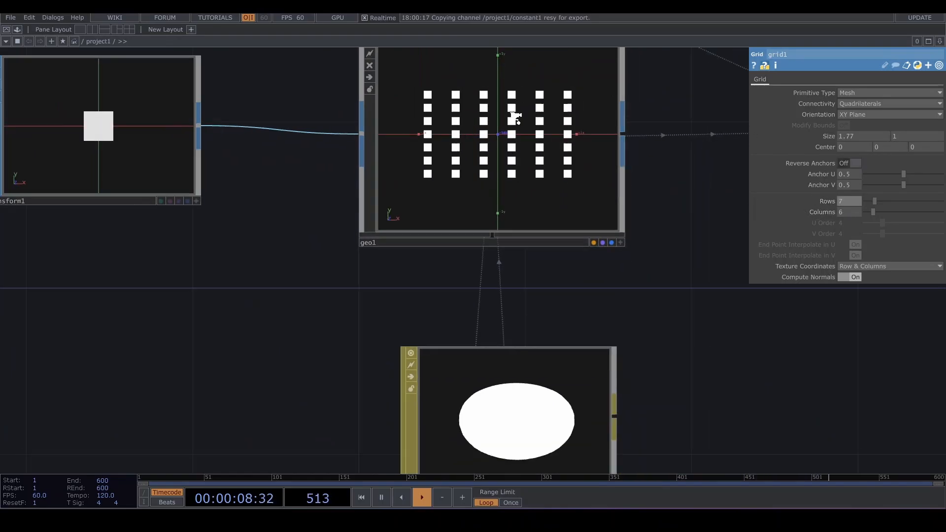
pyautogui.scroll(-6, 622, 151)
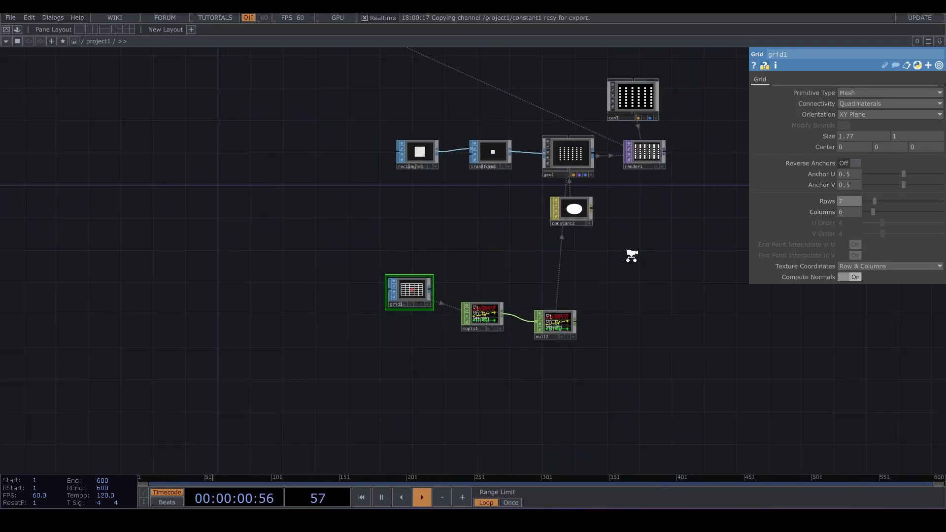
# - Add a Null TOP after the render and move it to the side
pyautogui.click(566, 195)
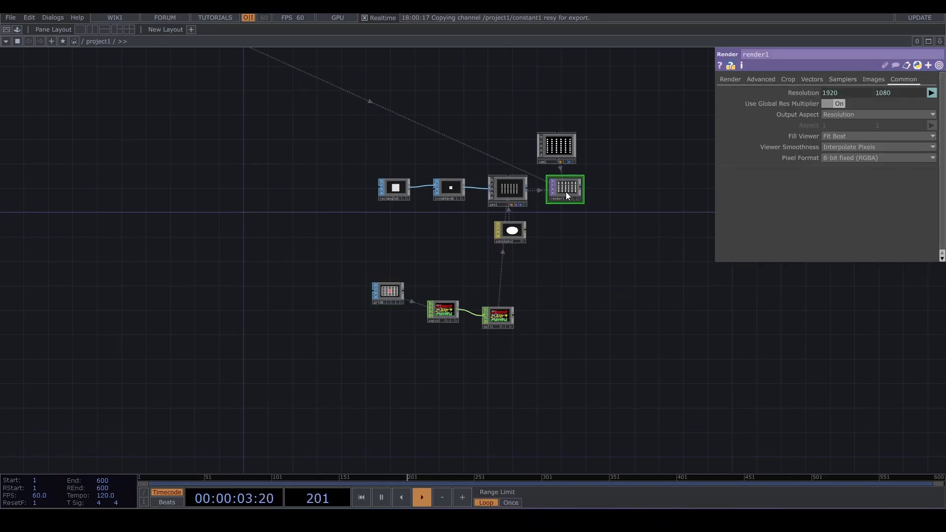
pyautogui.click(673, 190)
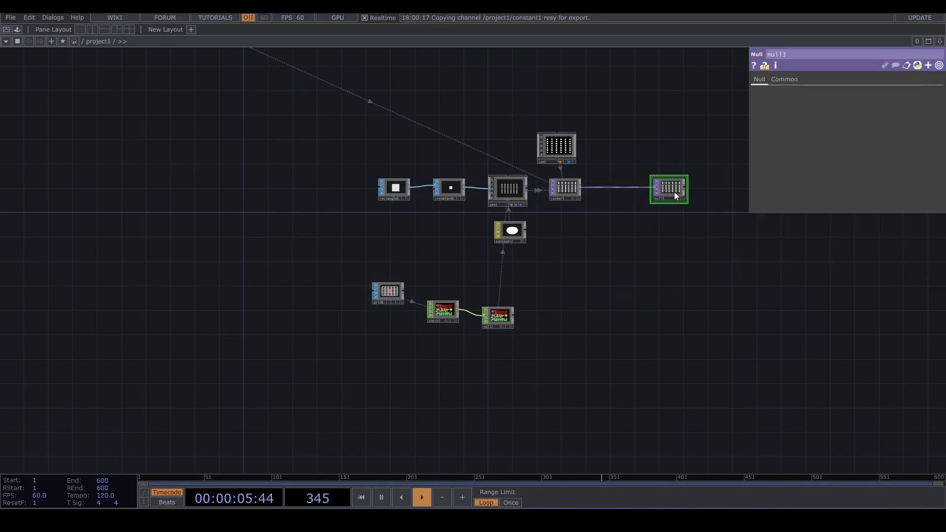
pyautogui.click(678, 198)
pyautogui.moveTo(686, 187); pyautogui.dragTo(734, 187)
# - Insert an RGB Key TOP on the connection between the render and the null
pyautogui.rightClick(644, 188)
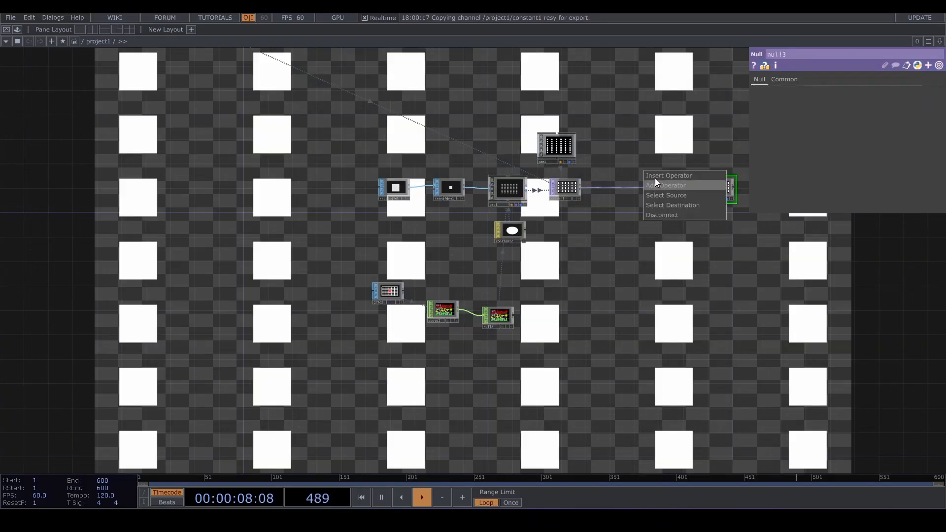
pyautogui.click(656, 176)
pyautogui.write('rgb')
pyautogui.click(694, 227)
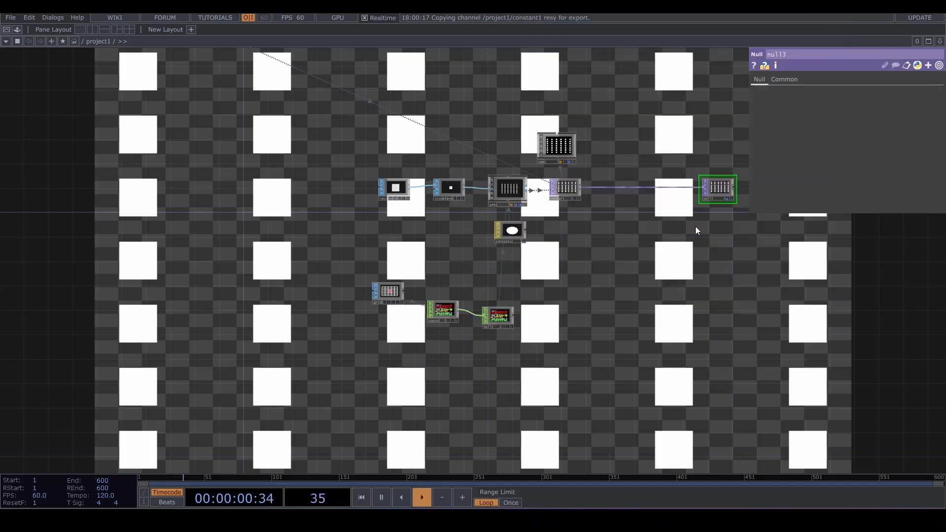
pyautogui.click(623, 191)
pyautogui.scroll(5, 633, 207)
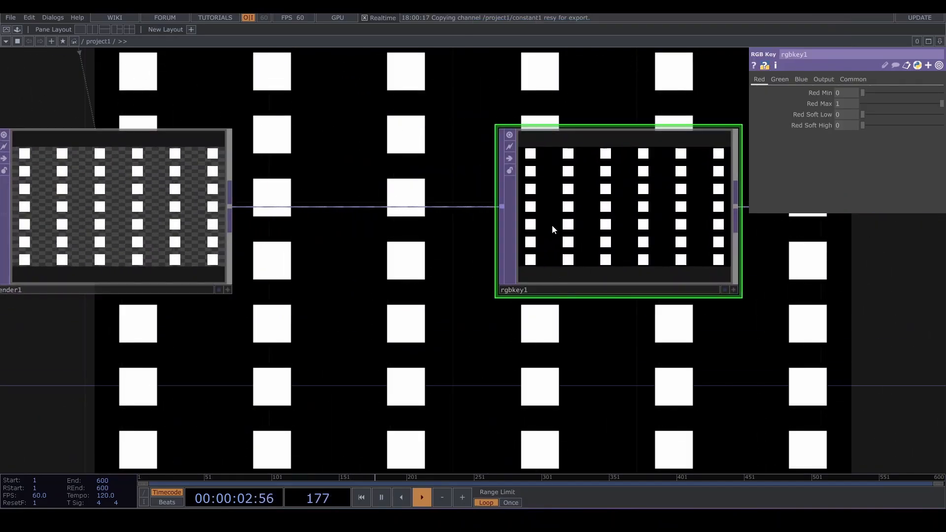
pyautogui.scroll(-5, 652, 200)
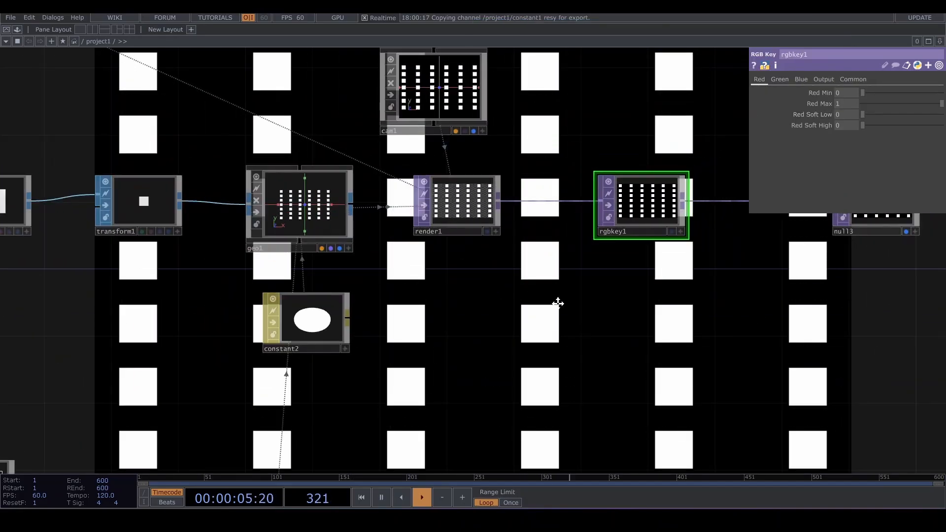
# - Delete the RGB Key TOP between the render and the null
pyautogui.click(565, 206)
pyautogui.click(731, 79)
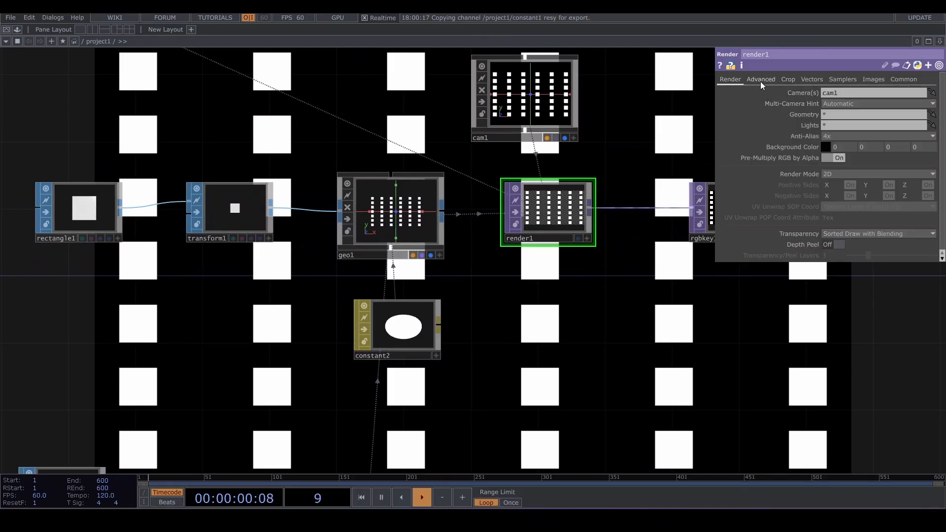
pyautogui.moveTo(579, 245); pyautogui.dragTo(476, 254)
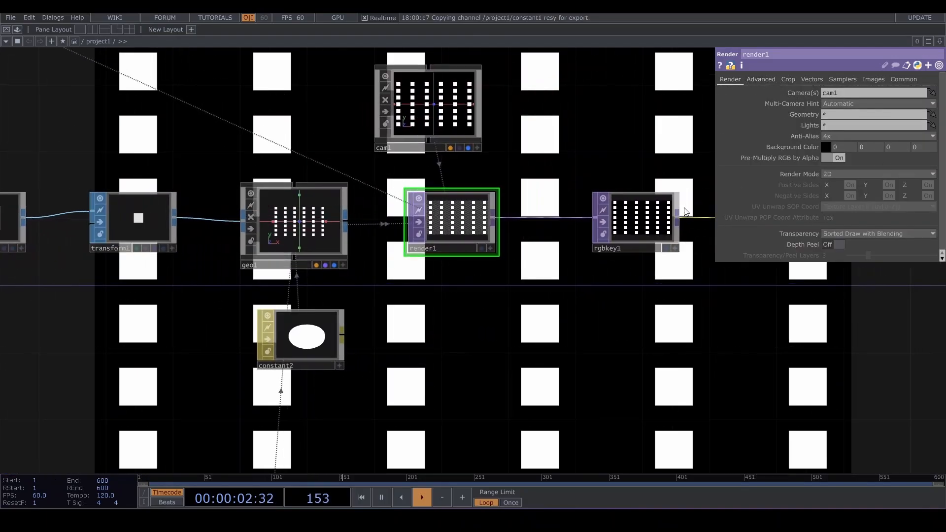
pyautogui.click(631, 217)
pyautogui.press('Delete')
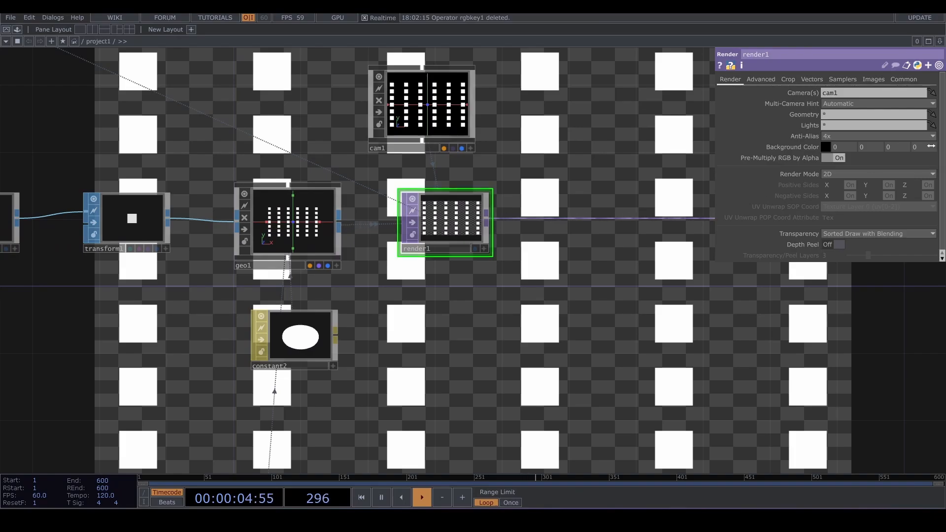
# - Set the render's background colour alpha to 1
pyautogui.click(915, 147)
pyautogui.write('1')
pyautogui.press('Return')
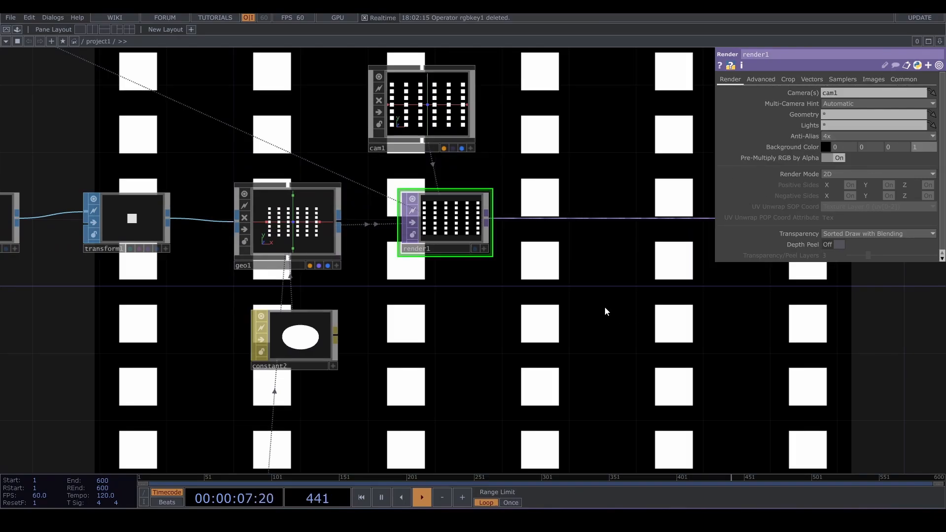
# - Add a Noise CHOP below the geometry chain
pyautogui.scroll(-5, 607, 313)
pyautogui.scroll(4, 649, 311)
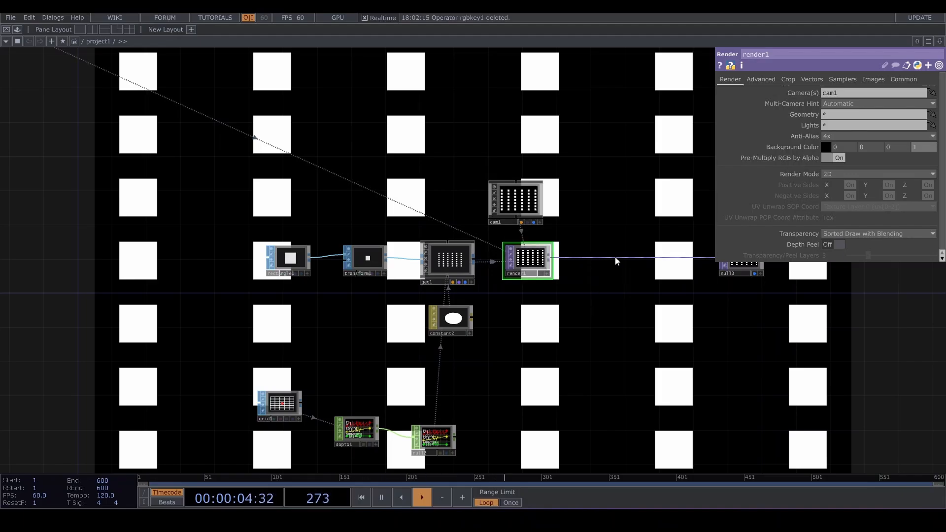
pyautogui.scroll(-2, 615, 256)
pyautogui.scroll(4, 591, 265)
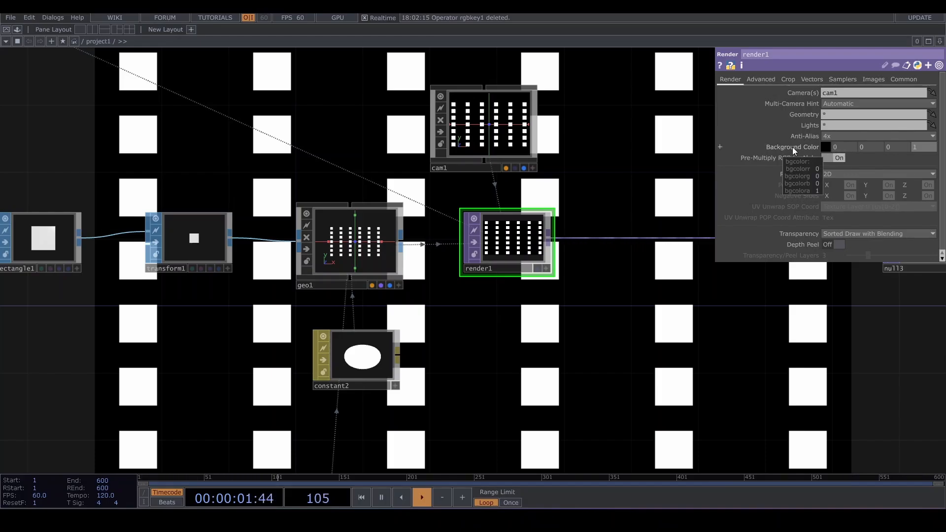
pyautogui.scroll(-5, 640, 241)
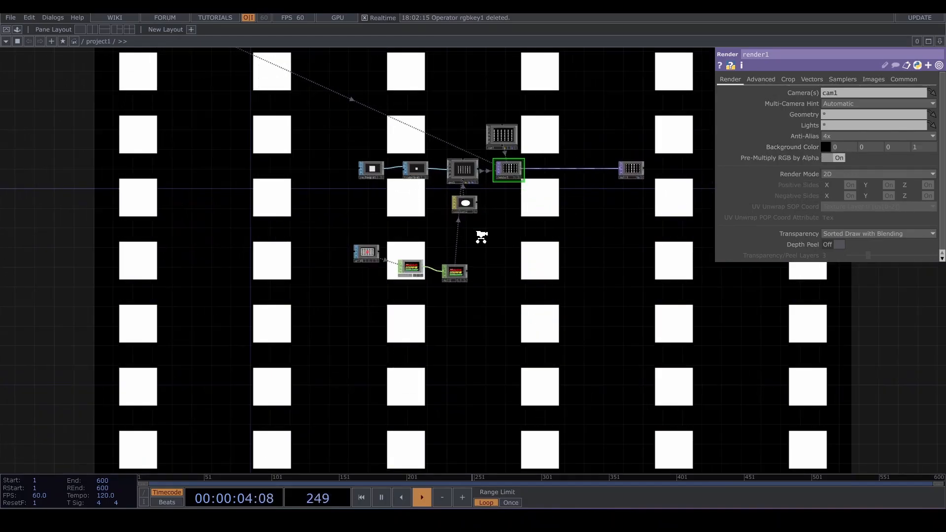
pyautogui.scroll(2, 481, 237)
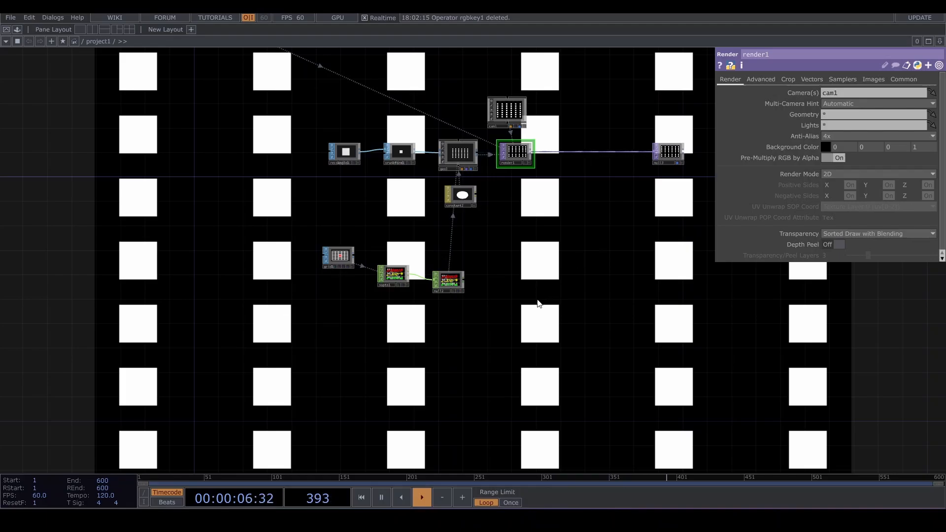
pyautogui.moveTo(567, 231); pyautogui.dragTo(602, 270)
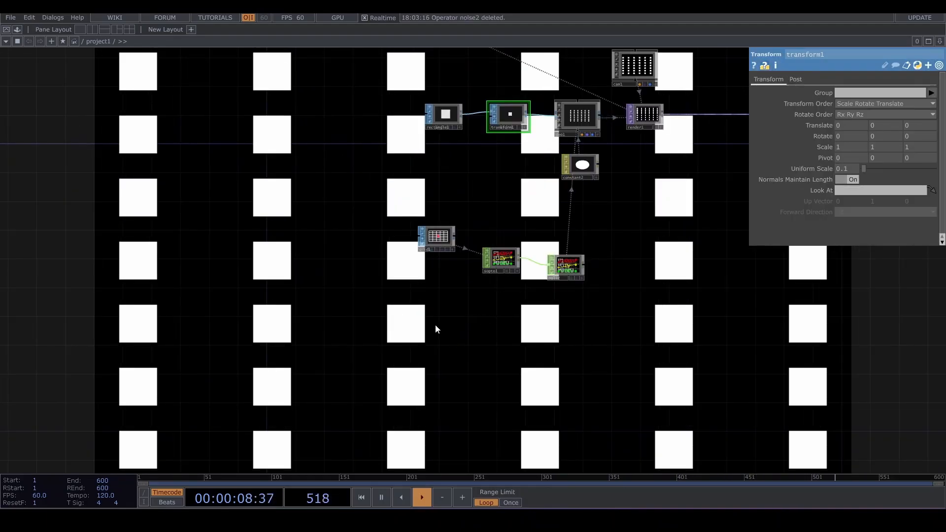
pyautogui.press('Tab')
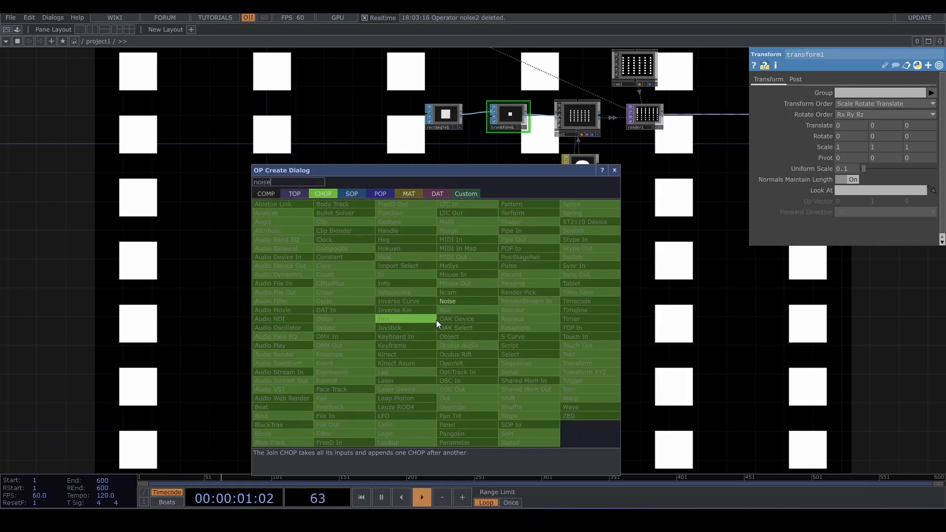
pyautogui.click(445, 301)
pyautogui.click(453, 307)
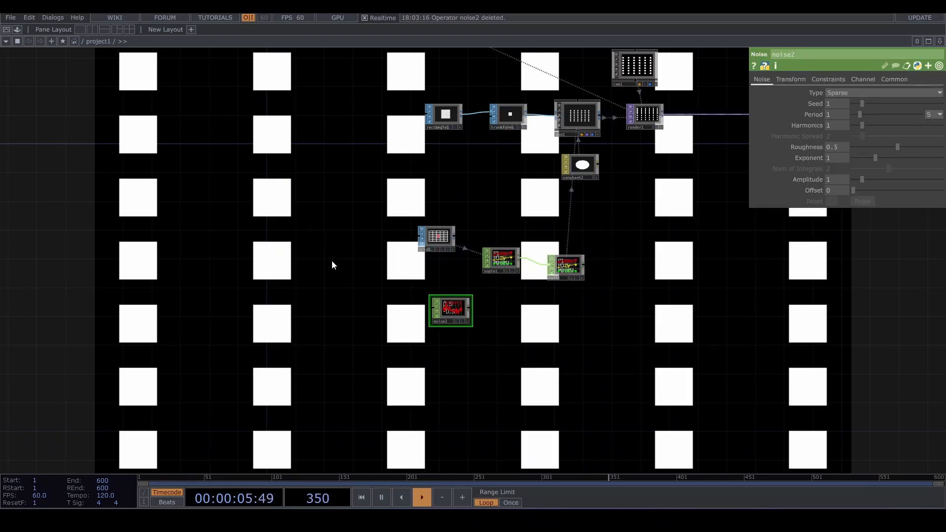
# - Widen the rectangle by setting its size X to 1.8
pyautogui.click(446, 117)
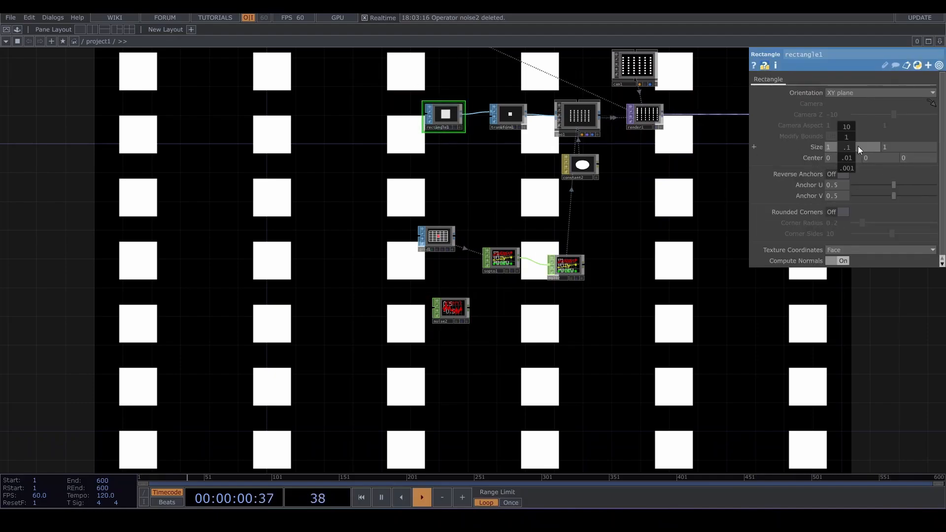
pyautogui.moveTo(858, 150); pyautogui.dragTo(919, 149)
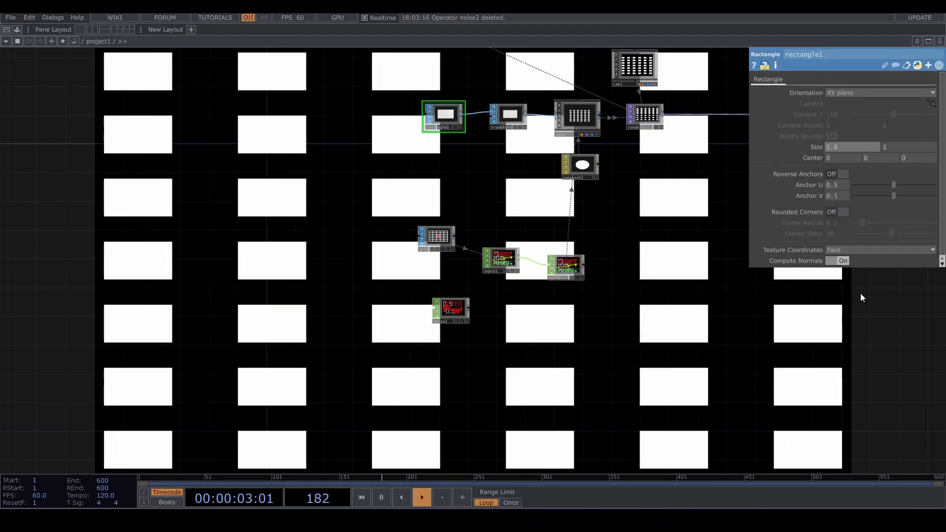
# - Set the noise CHOP's type to Random
pyautogui.scroll(3, 452, 316)
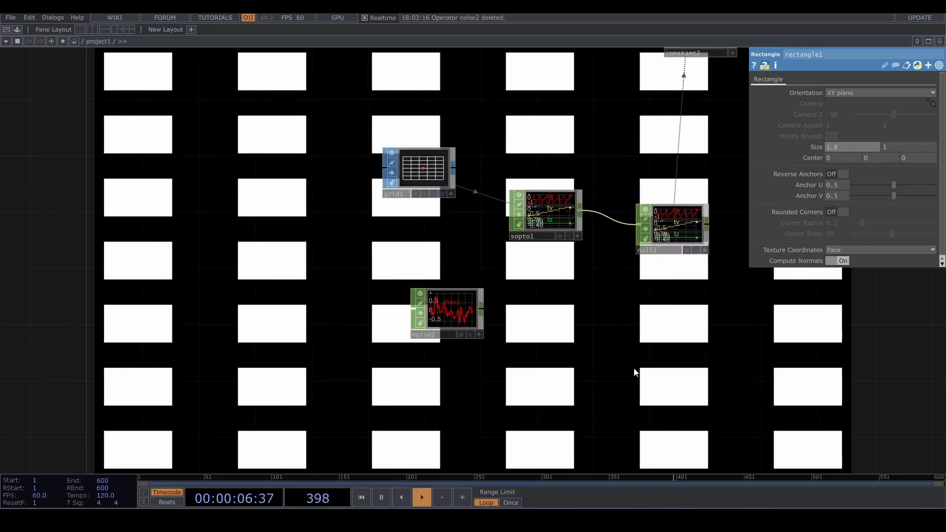
pyautogui.click(456, 313)
pyautogui.scroll(4, 457, 313)
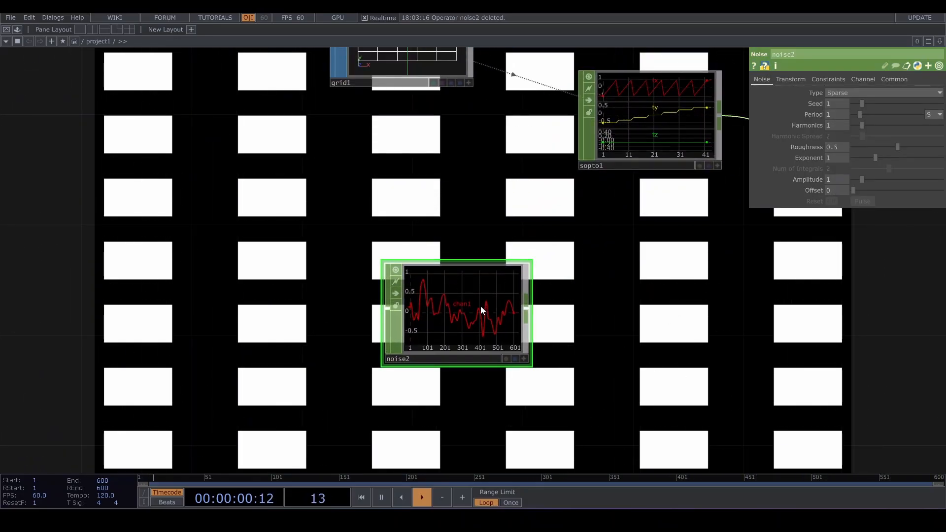
pyautogui.click(858, 93)
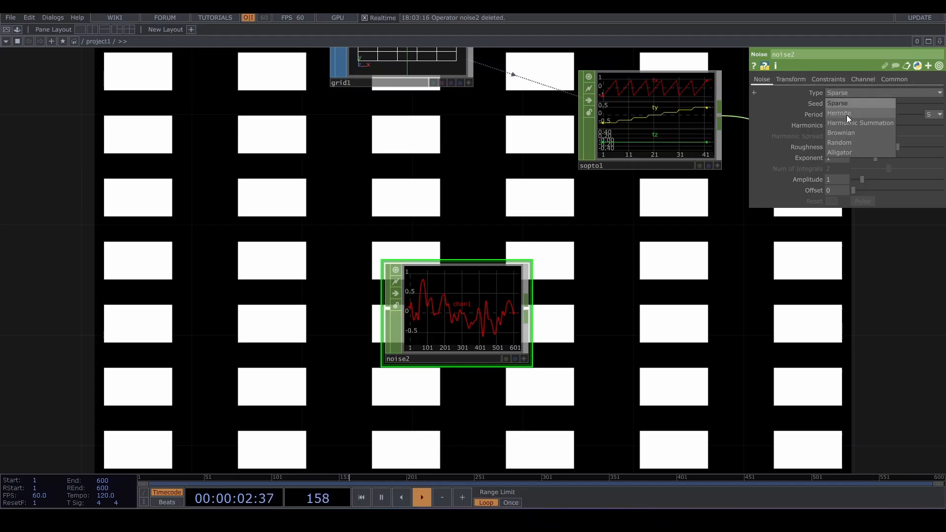
pyautogui.click(840, 143)
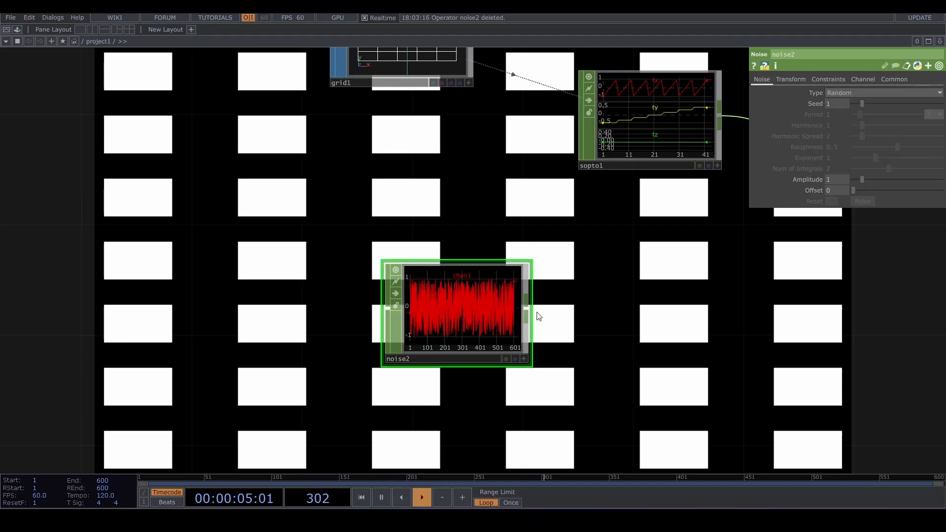
# - Add a Math CHOP connected after the noise CHOP
pyautogui.press('Tab')
pyautogui.write('m')
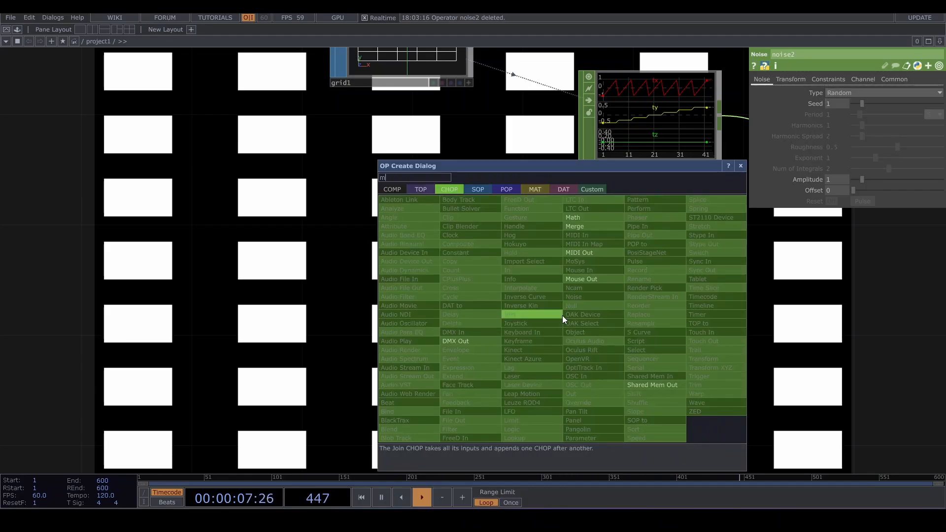
pyautogui.write('ath')
pyautogui.press('Return')
pyautogui.click(563, 316)
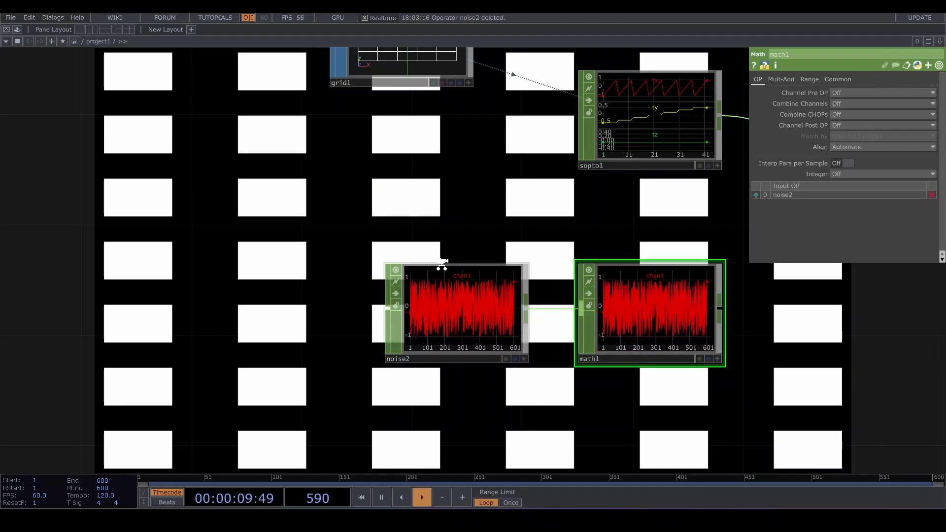
# - Set the Math CHOP's Integer option to Round
pyautogui.scroll(5, 441, 265)
pyautogui.moveTo(545, 242); pyautogui.dragTo(530, 185)
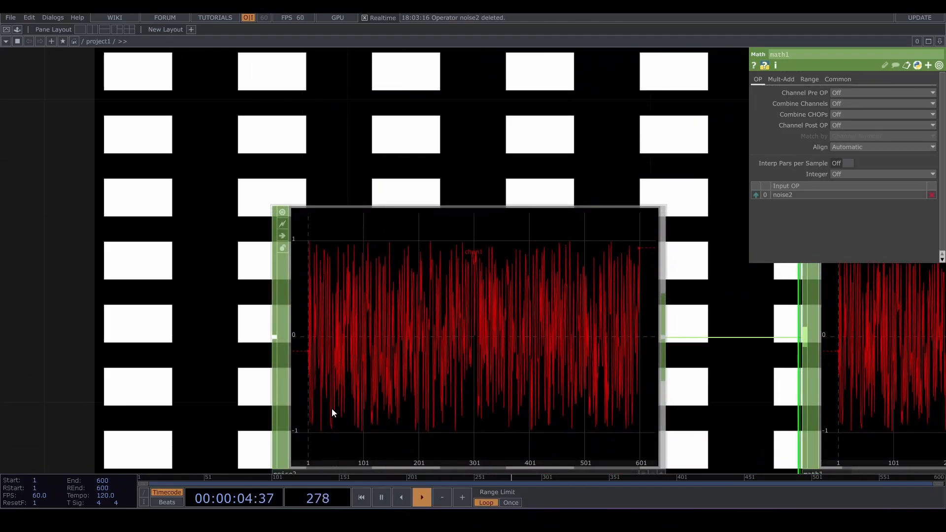
pyautogui.moveTo(454, 143); pyautogui.dragTo(315, 124)
pyautogui.scroll(-5, 315, 125)
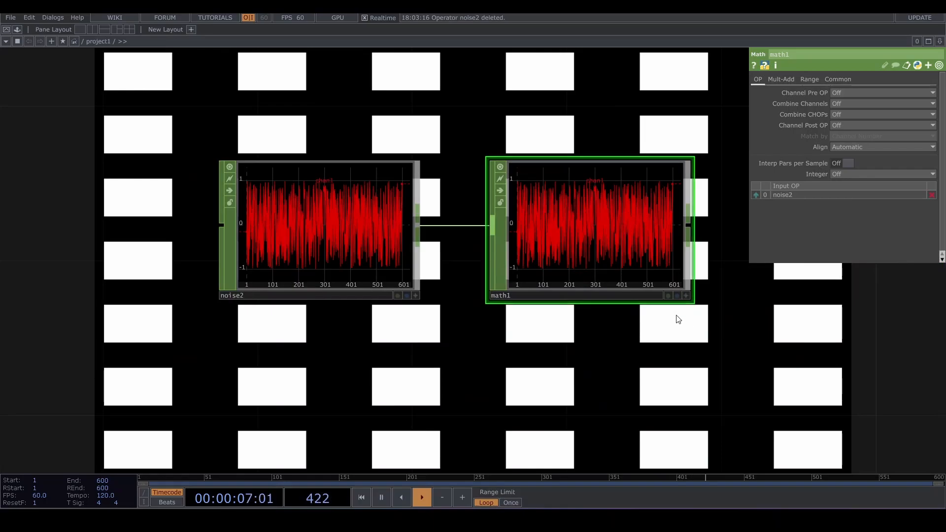
pyautogui.moveTo(677, 316); pyautogui.dragTo(477, 272)
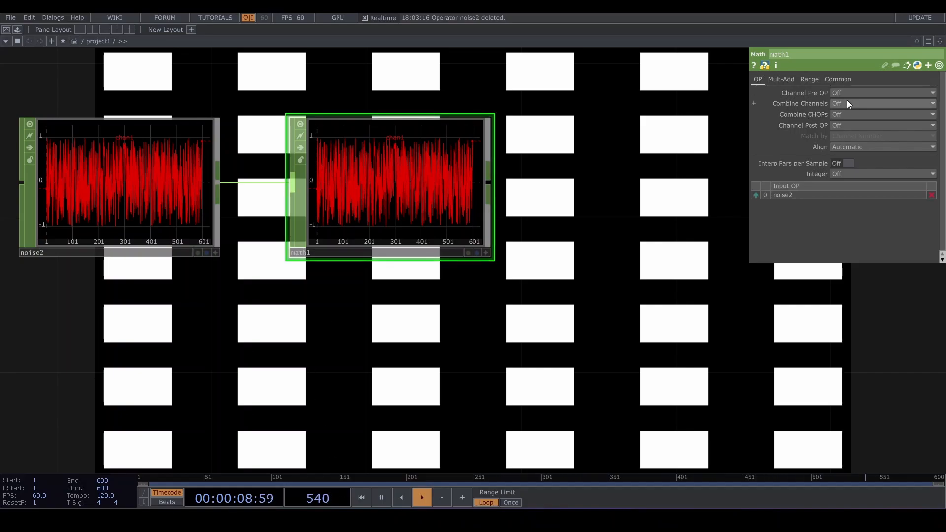
pyautogui.click(860, 174)
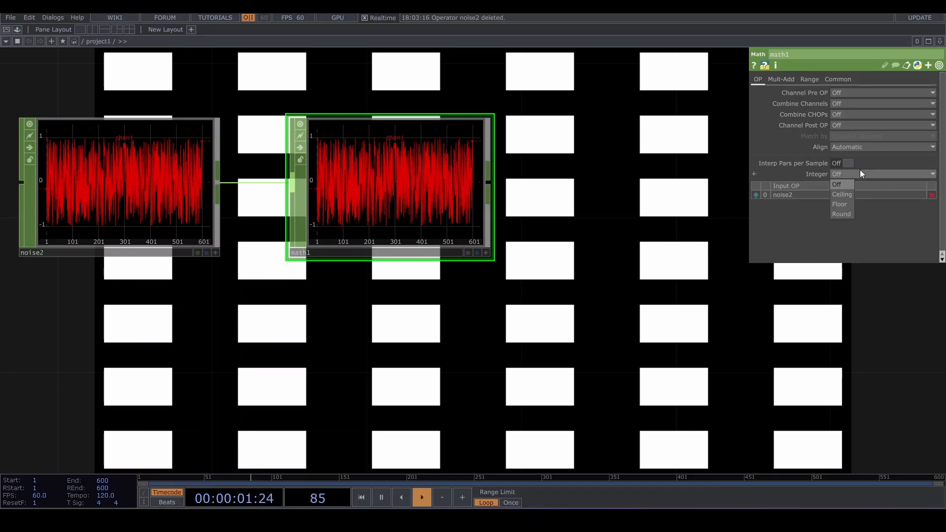
pyautogui.click(840, 214)
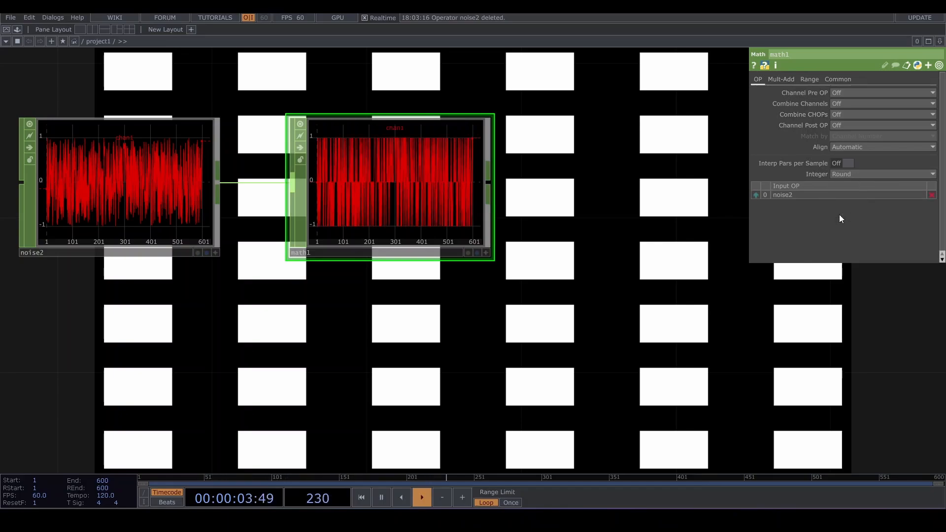
# - Set the Math CHOP's From Range start to -1
pyautogui.click(809, 79)
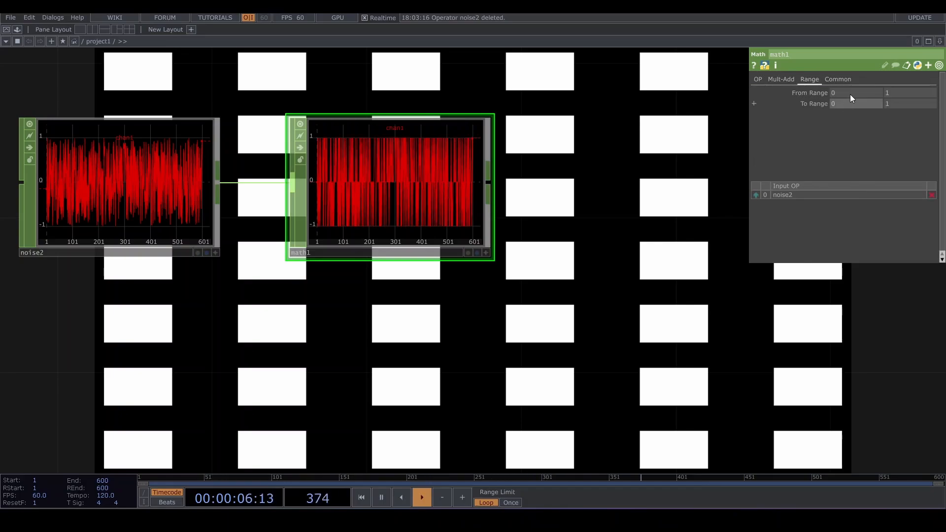
pyautogui.write('-1')
pyautogui.press('Return')
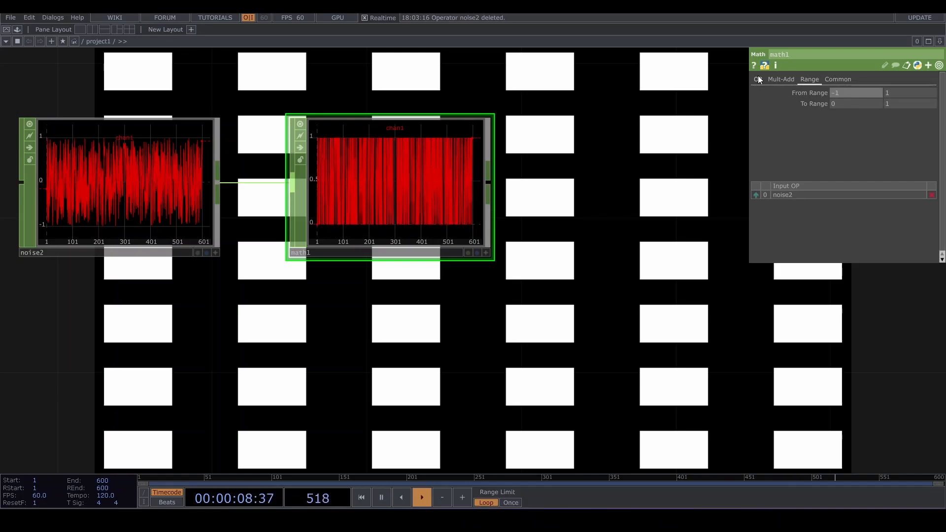
# - Examine the noise and math channel graphs up close
pyautogui.moveTo(297, 353); pyautogui.dragTo(514, 406)
pyautogui.scroll(4, 301, 279)
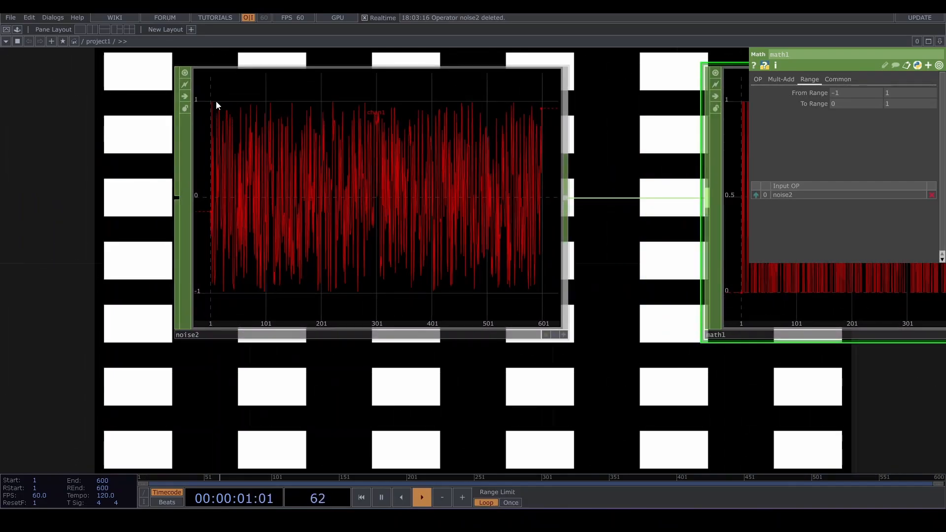
pyautogui.moveTo(706, 376); pyautogui.dragTo(474, 378)
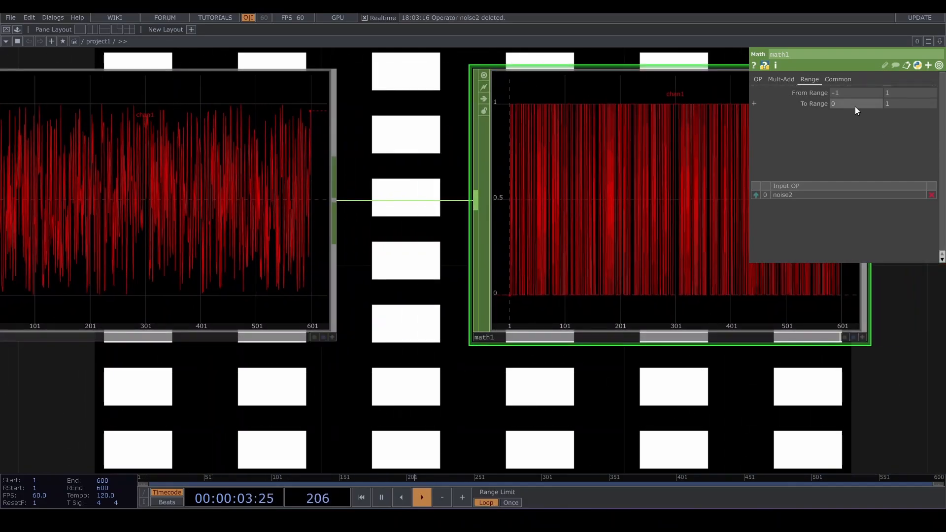
pyautogui.scroll(3, 655, 143)
pyautogui.scroll(-3, 617, 158)
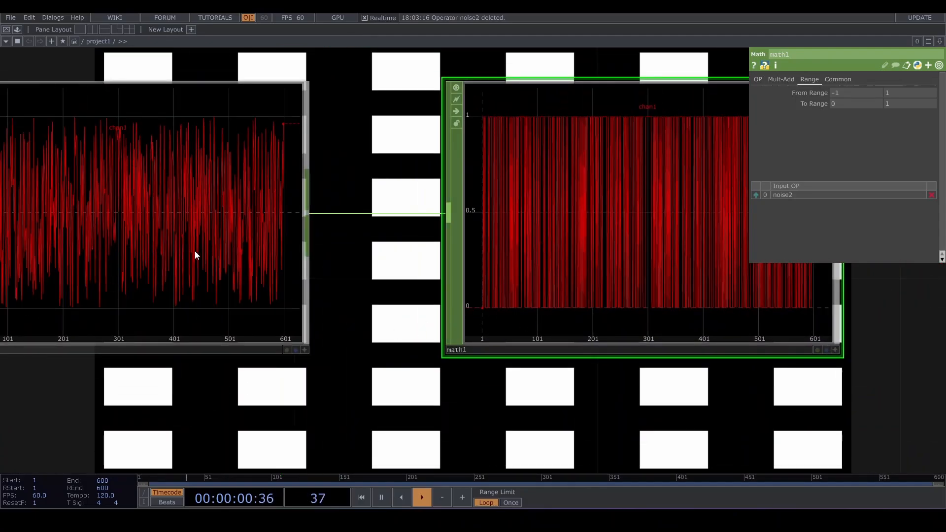
pyautogui.moveTo(458, 406); pyautogui.dragTo(638, 418)
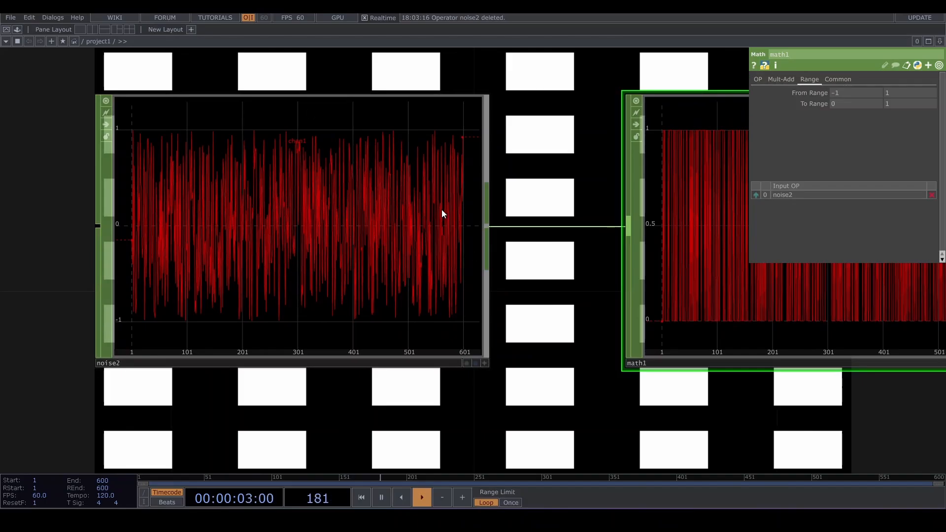
pyautogui.moveTo(762, 416); pyautogui.dragTo(539, 416)
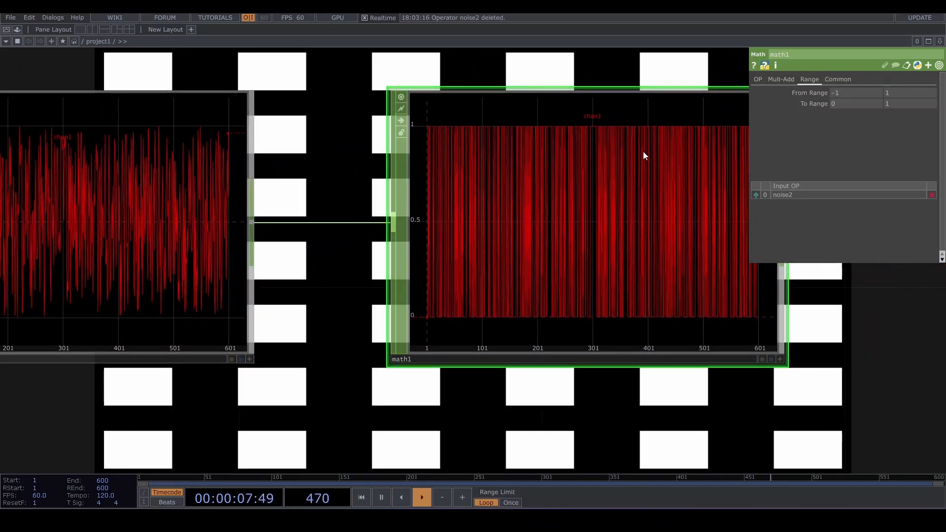
pyautogui.scroll(-10, 607, 261)
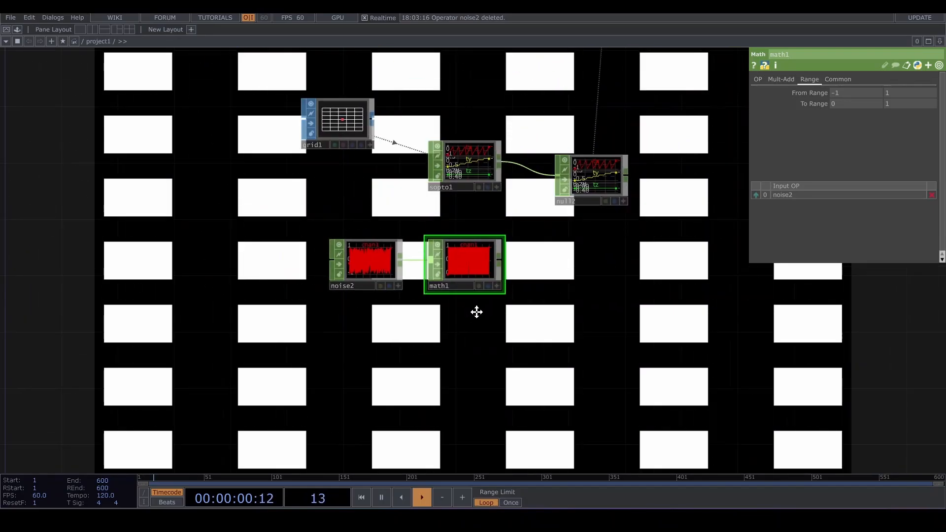
# - Append a Null CHOP after the Math CHOP and move it to the right
pyautogui.moveTo(537, 214); pyautogui.dragTo(564, 215)
pyautogui.hotkey('alt', 'n')
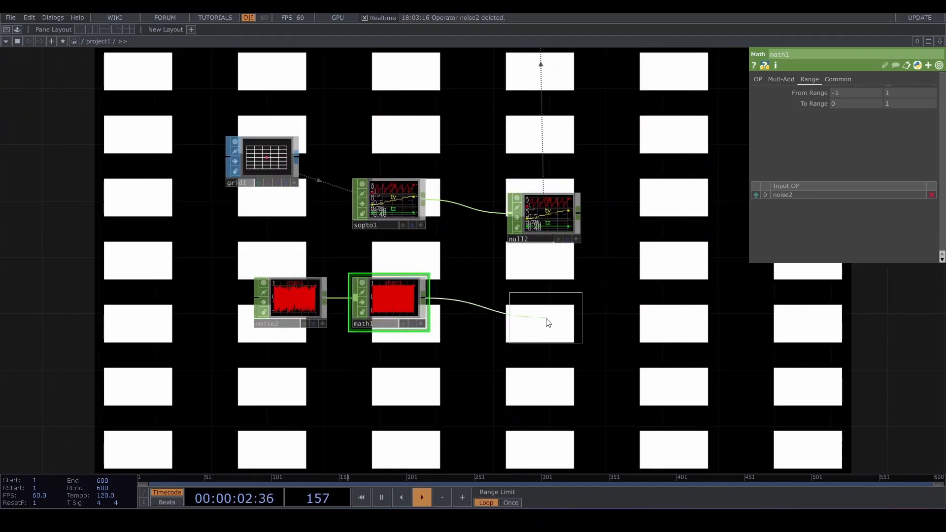
pyautogui.click(545, 302)
pyautogui.scroll(-4, 623, 247)
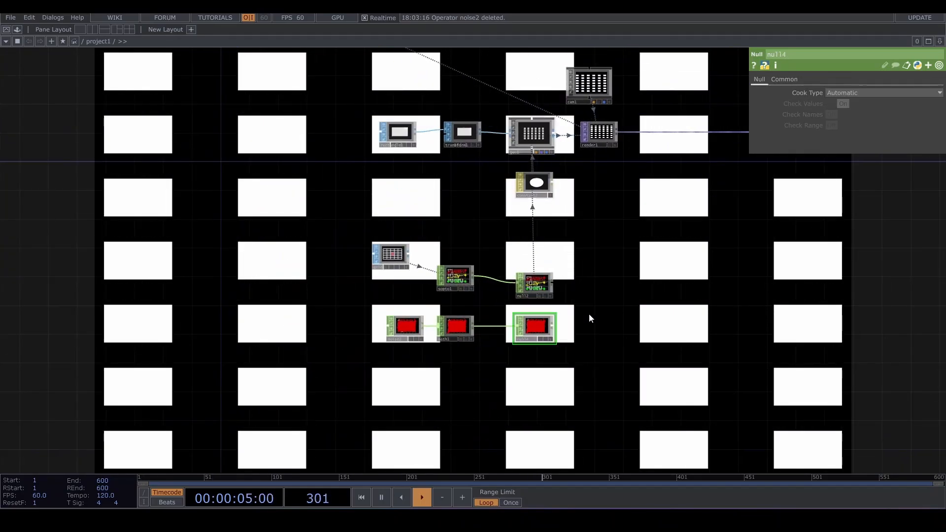
pyautogui.scroll(6, 557, 331)
pyautogui.moveTo(575, 332); pyautogui.dragTo(675, 334)
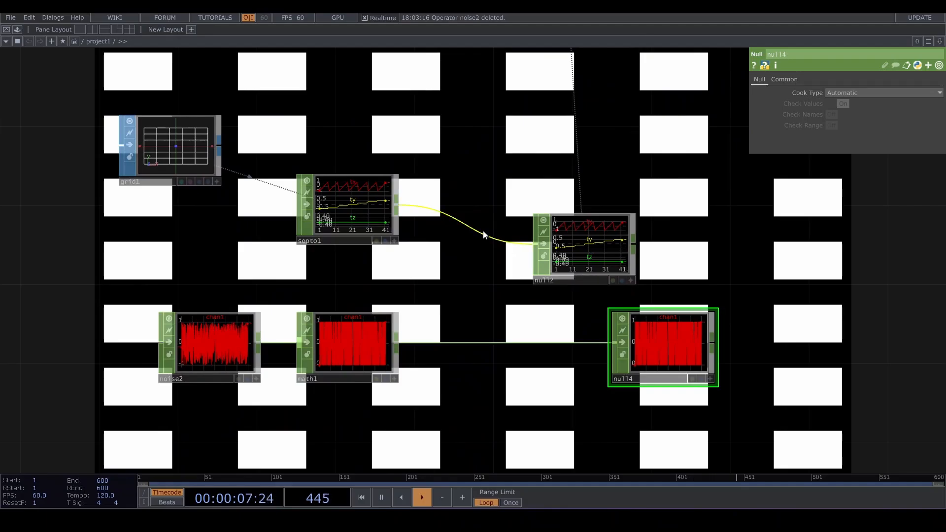
# - Insert a Merge CHOP on the wire between the SOP to CHOP and null2, and rearrange the nodes
pyautogui.rightClick(496, 221)
pyautogui.click(496, 221)
pyautogui.click(496, 217)
pyautogui.click(496, 217)
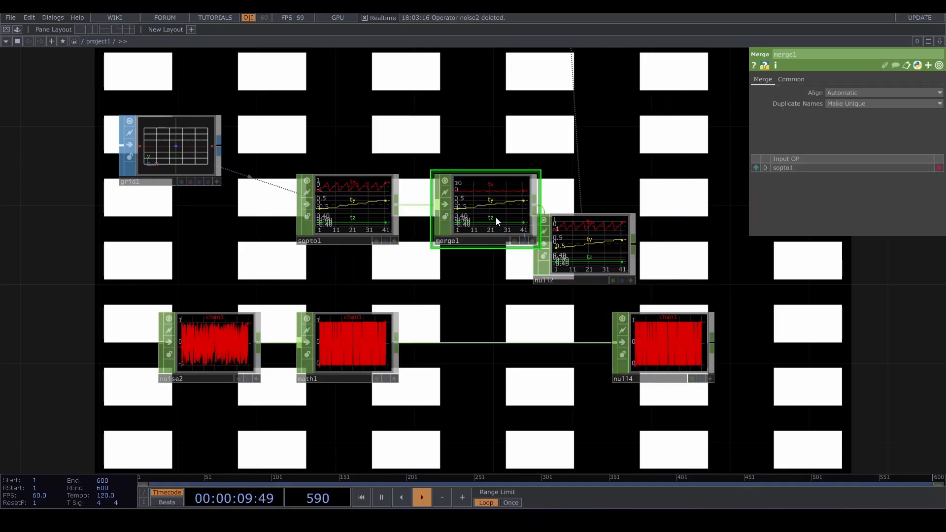
pyautogui.moveTo(620, 261); pyautogui.dragTo(715, 257)
pyautogui.moveTo(493, 212); pyautogui.dragTo(532, 271)
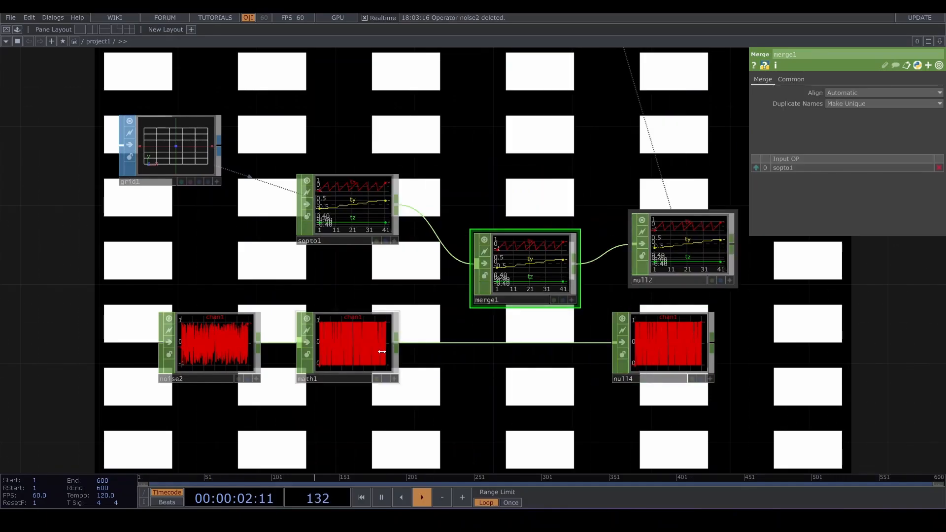
# - Wire the Math CHOP into the Merge CHOP and delete the now unused null4
pyautogui.moveTo(400, 348); pyautogui.dragTo(474, 269)
pyautogui.click(675, 347)
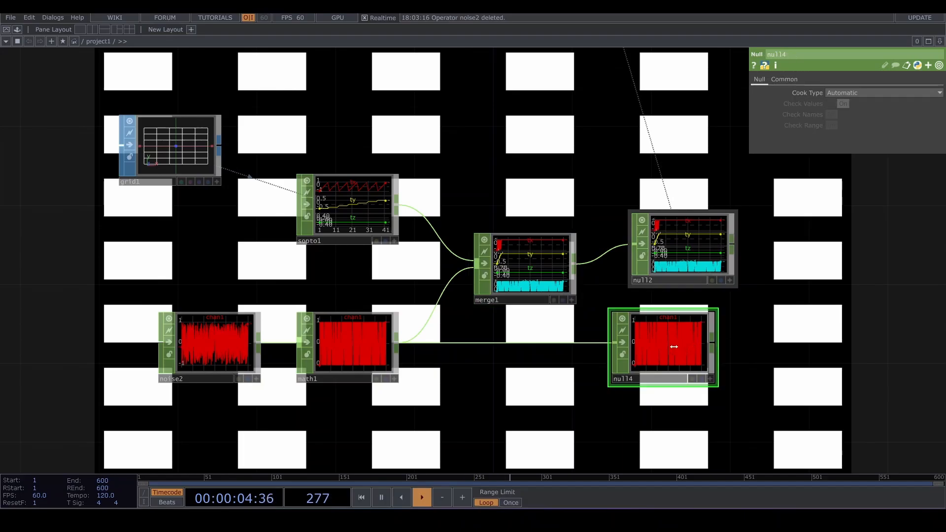
pyautogui.press('Delete')
pyautogui.moveTo(690, 239); pyautogui.dragTo(673, 258)
pyautogui.press('h')
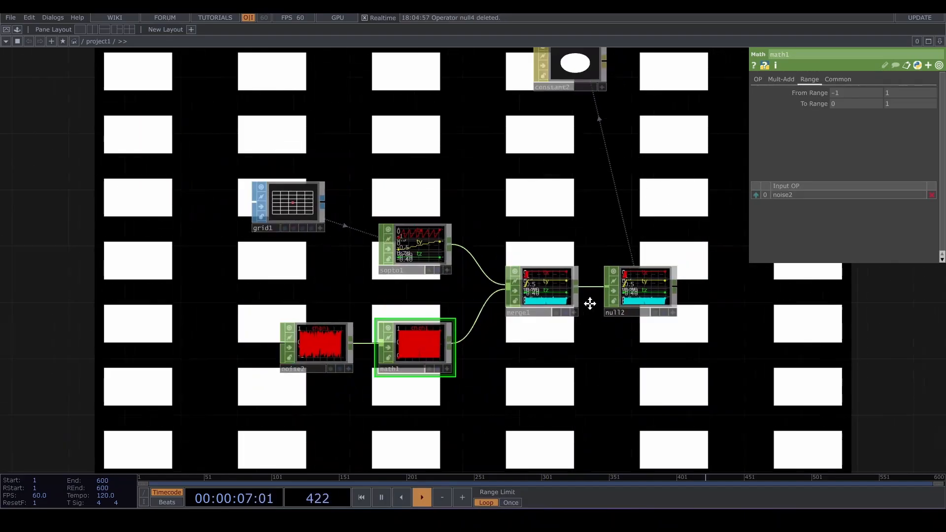
# - In geo1's Instance 2 parameters, set the Color OP to null2
pyautogui.click(502, 95)
pyautogui.click(801, 80)
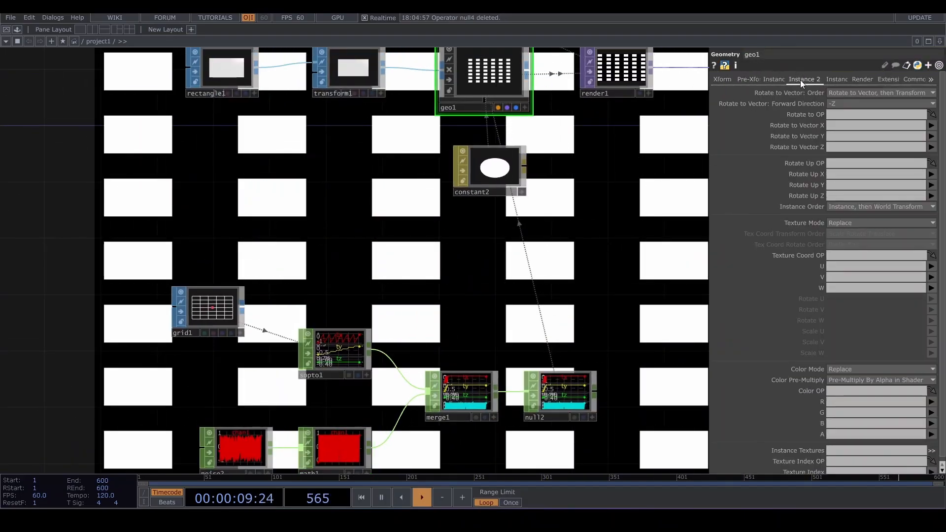
pyautogui.scroll(-1, 803, 170)
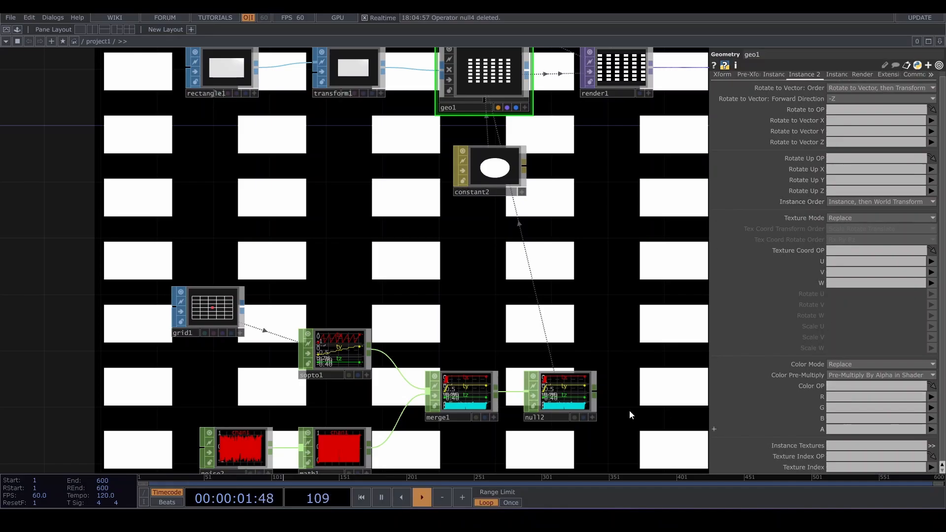
pyautogui.moveTo(562, 409); pyautogui.dragTo(867, 385)
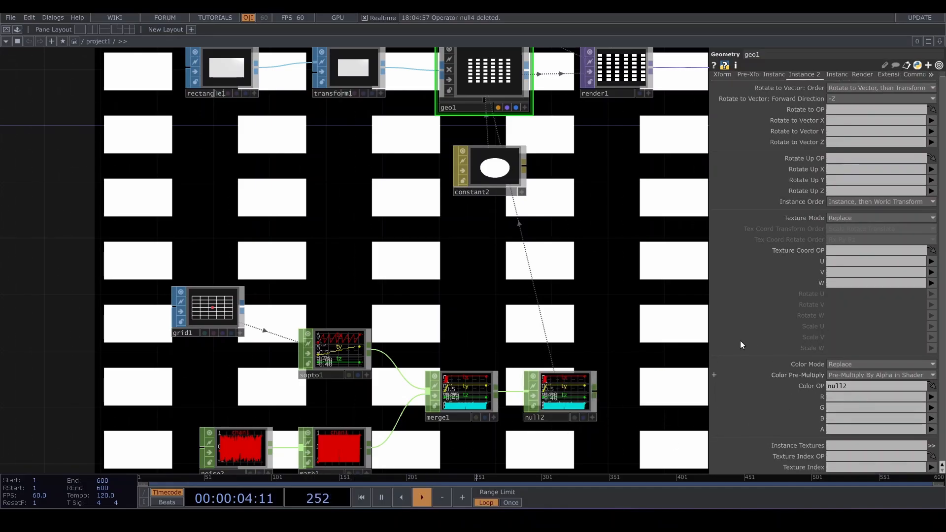
# - Assign chan1 to the instance color R, G, B and A channels of geo1
pyautogui.click(933, 398)
pyautogui.click(935, 435)
pyautogui.click(931, 407)
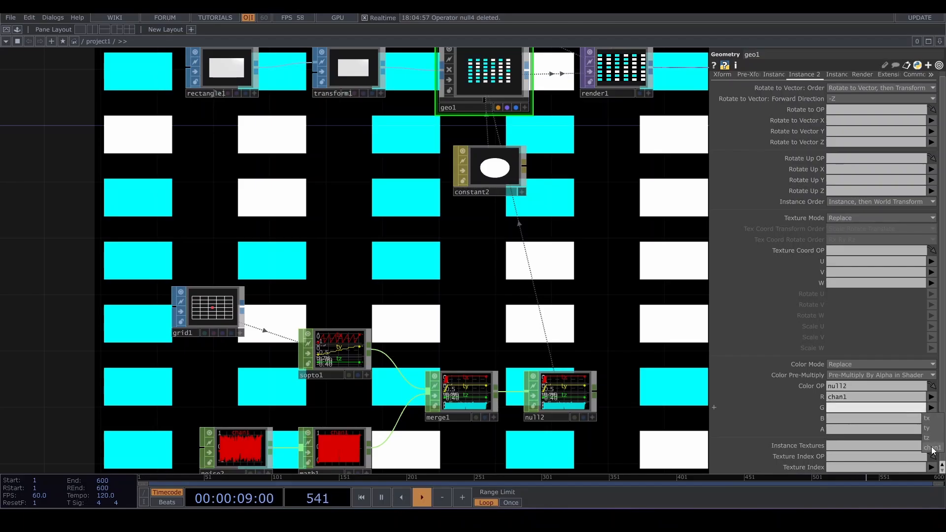
pyautogui.click(934, 445)
pyautogui.click(931, 419)
pyautogui.click(933, 458)
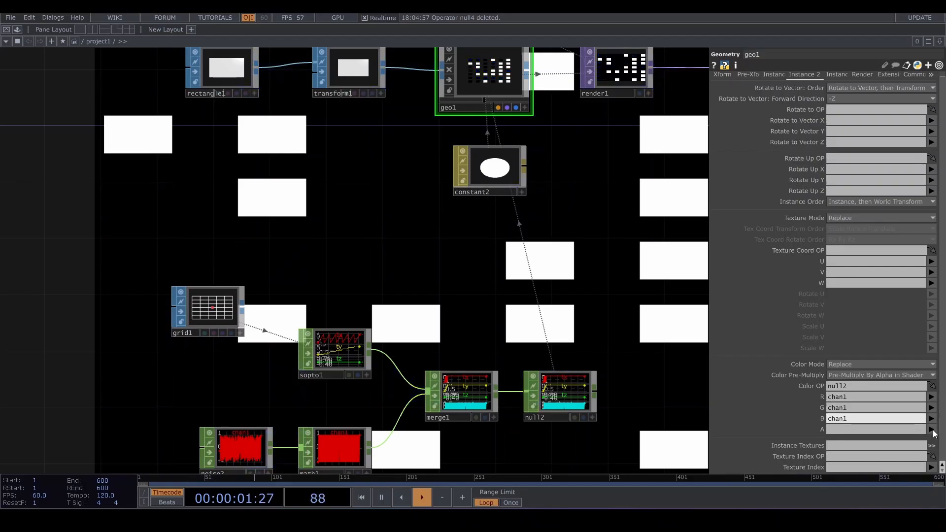
pyautogui.click(931, 429)
pyautogui.click(933, 470)
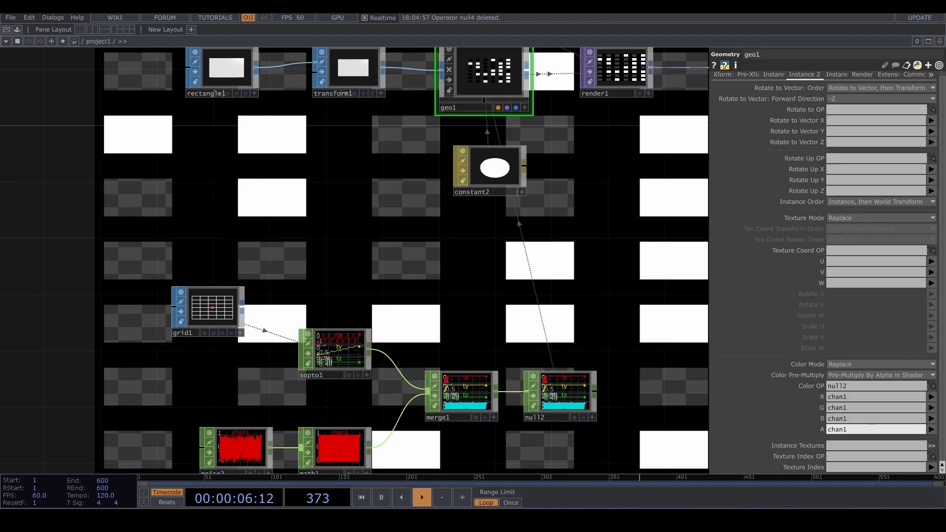
# - Clear the instance color A channel of geo1
pyautogui.moveTo(619, 105); pyautogui.dragTo(546, 170)
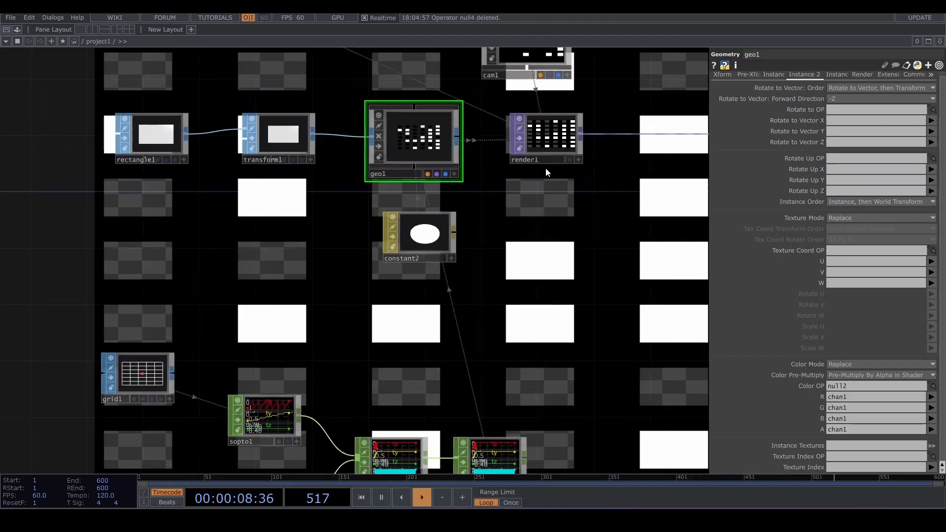
pyautogui.scroll(5, 548, 138)
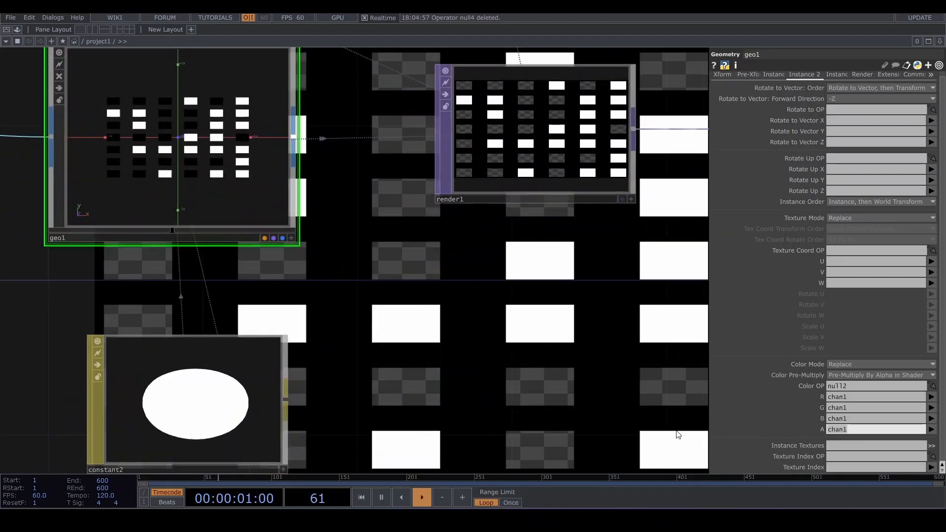
pyautogui.press('BackSpace')
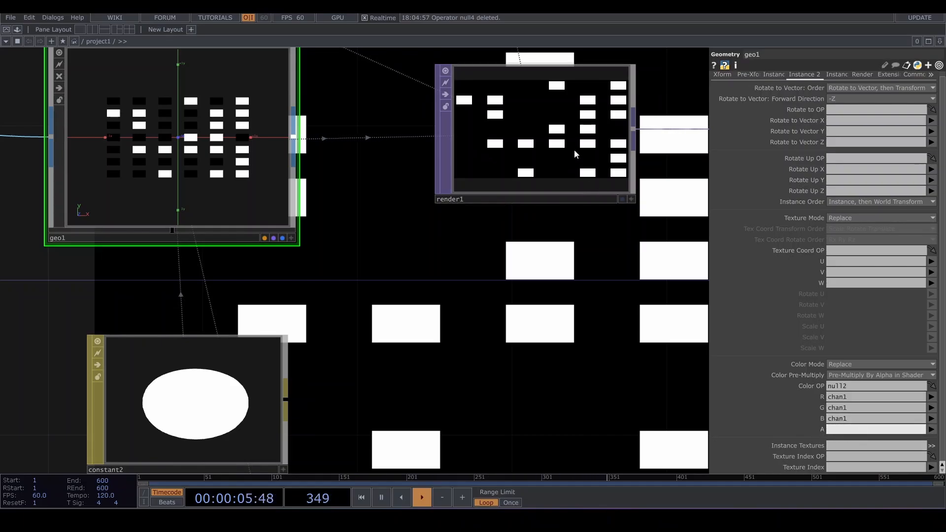
# - Set render1's background color alpha to 0
pyautogui.click(563, 107)
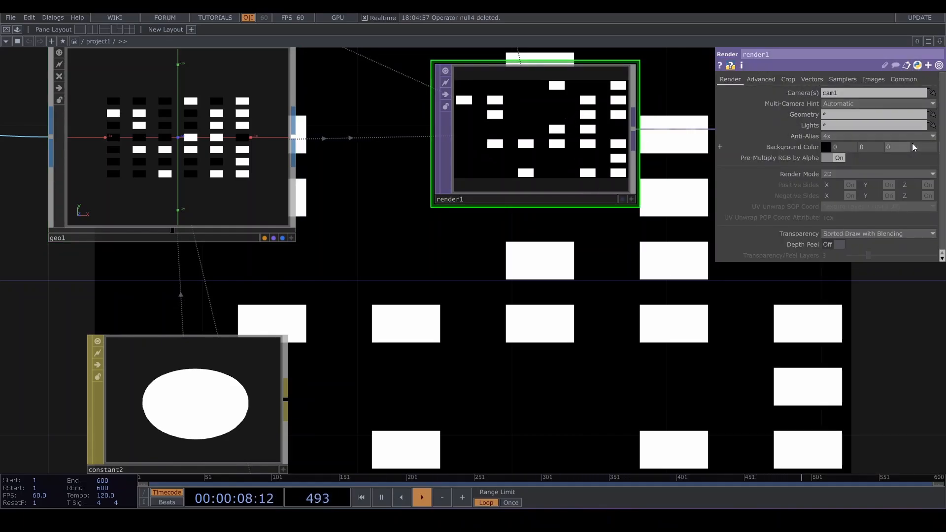
pyautogui.moveTo(650, 177); pyautogui.dragTo(599, 218)
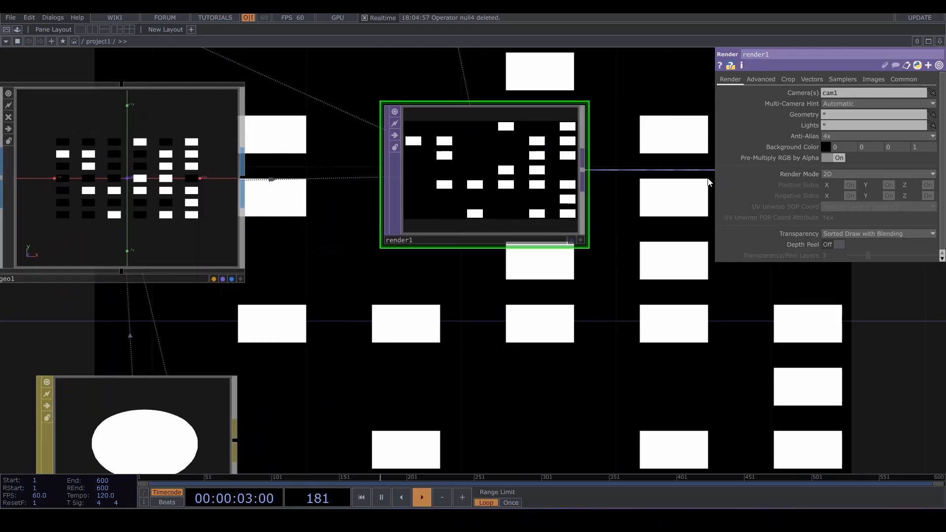
pyautogui.scroll(-10, 652, 240)
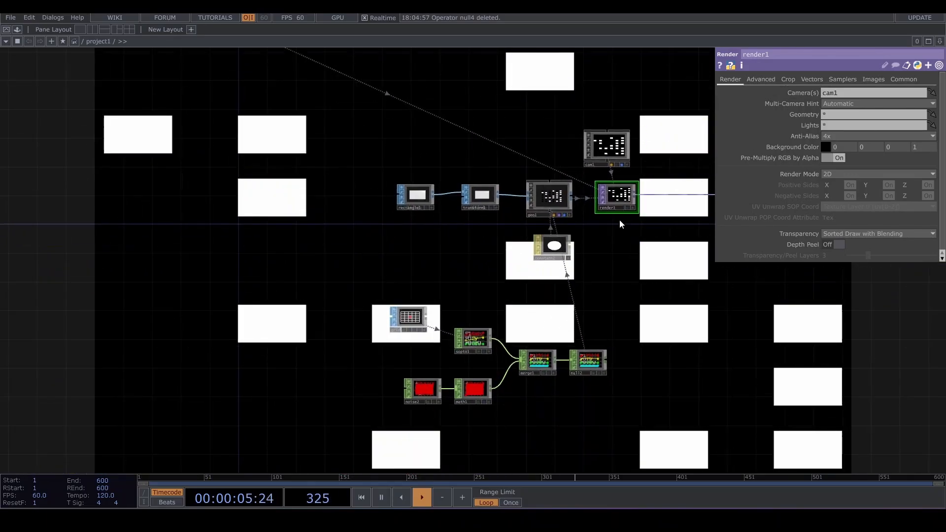
pyautogui.click(546, 153)
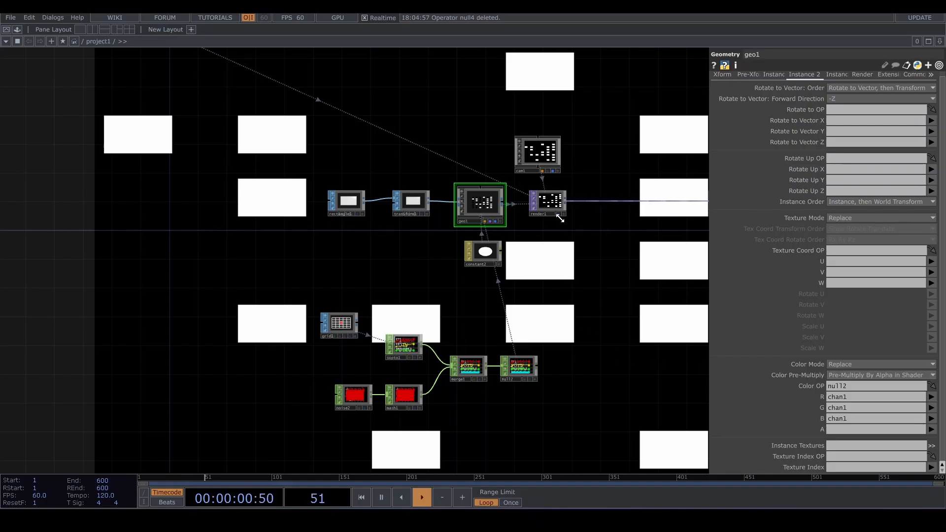
pyautogui.scroll(3, 561, 218)
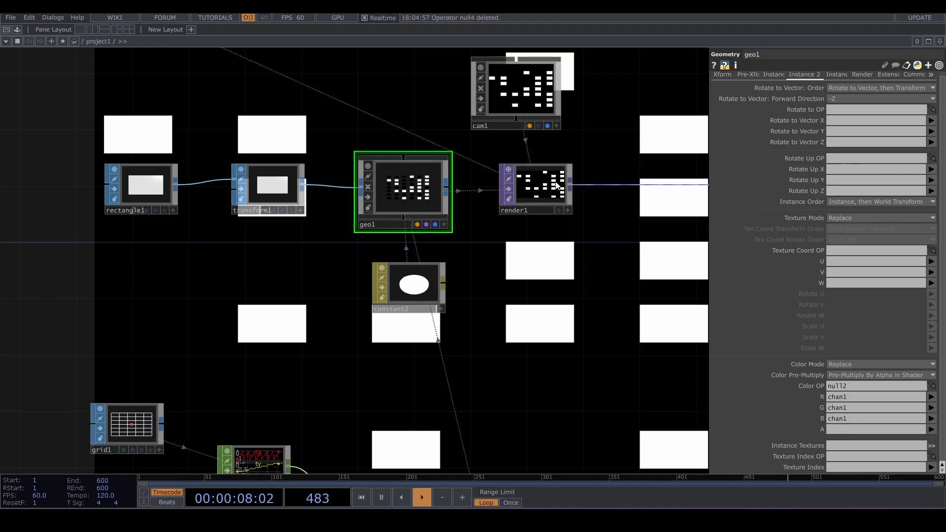
pyautogui.click(551, 192)
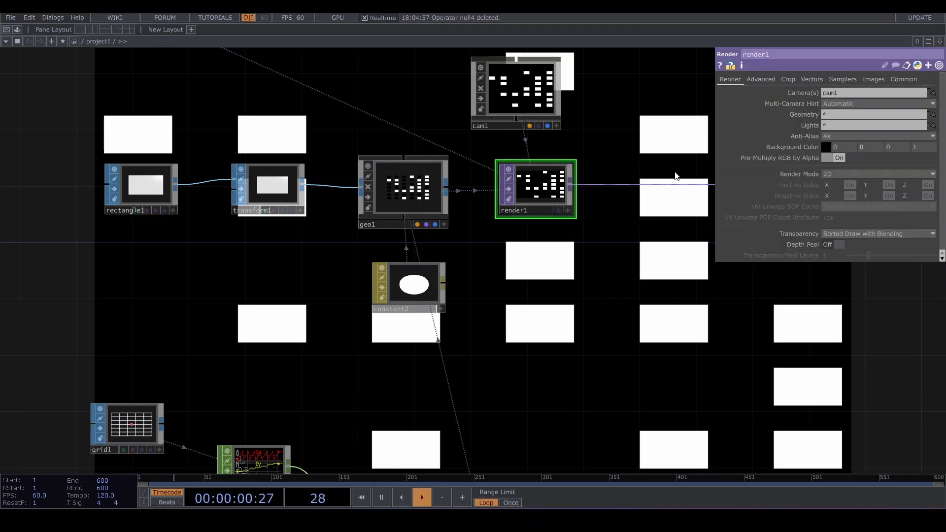
pyautogui.write('0')
pyautogui.press('Return')
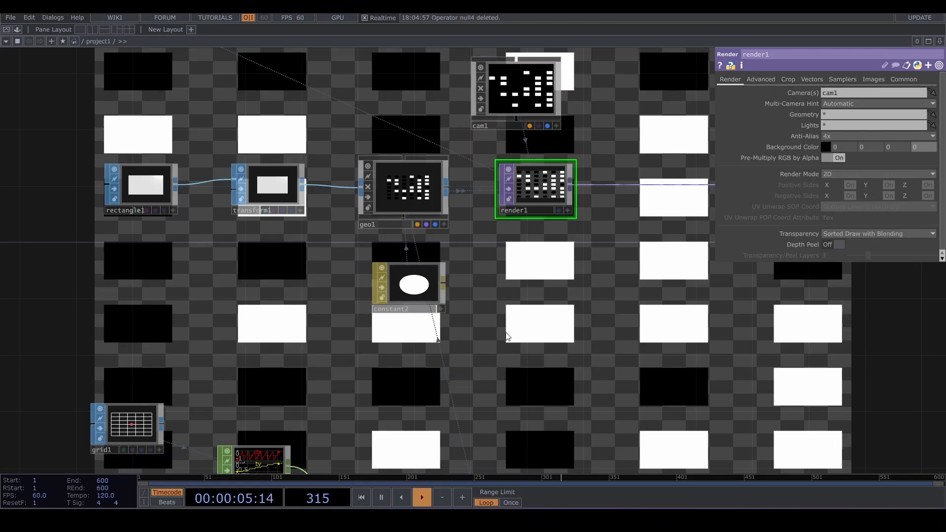
# - Assign chan1 back to geo1's instance color A channel
pyautogui.click(410, 196)
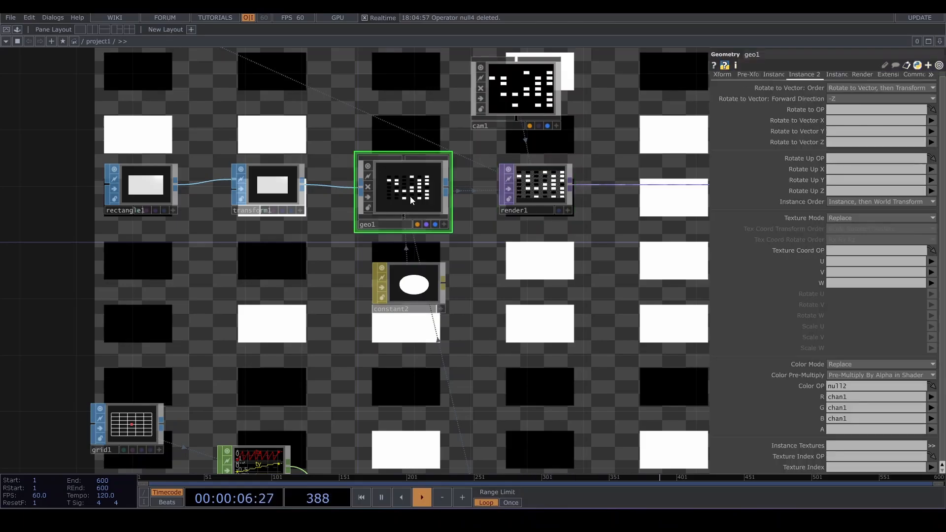
pyautogui.click(848, 430)
pyautogui.write('chan1')
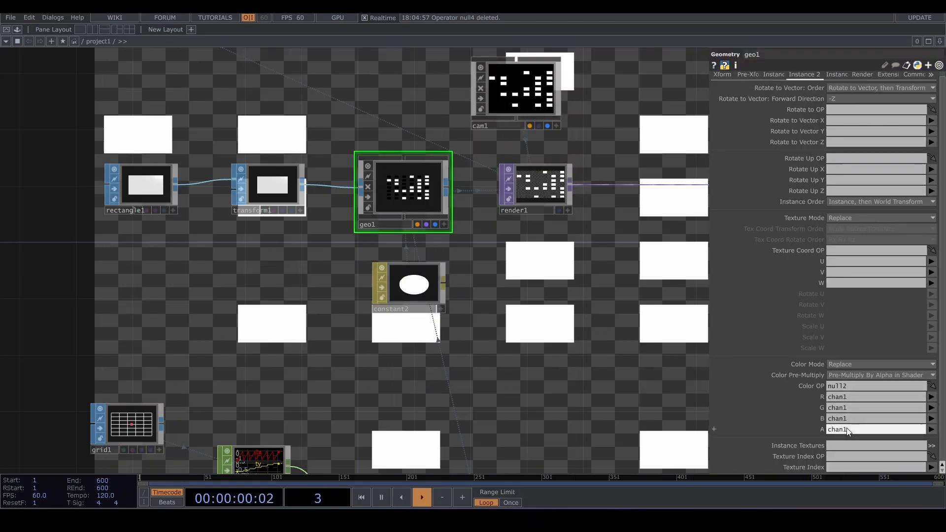
# - Insert an RGB Key TOP after render1
pyautogui.moveTo(645, 213); pyautogui.dragTo(574, 236)
pyautogui.rightClick(621, 211)
pyautogui.press('Tab')
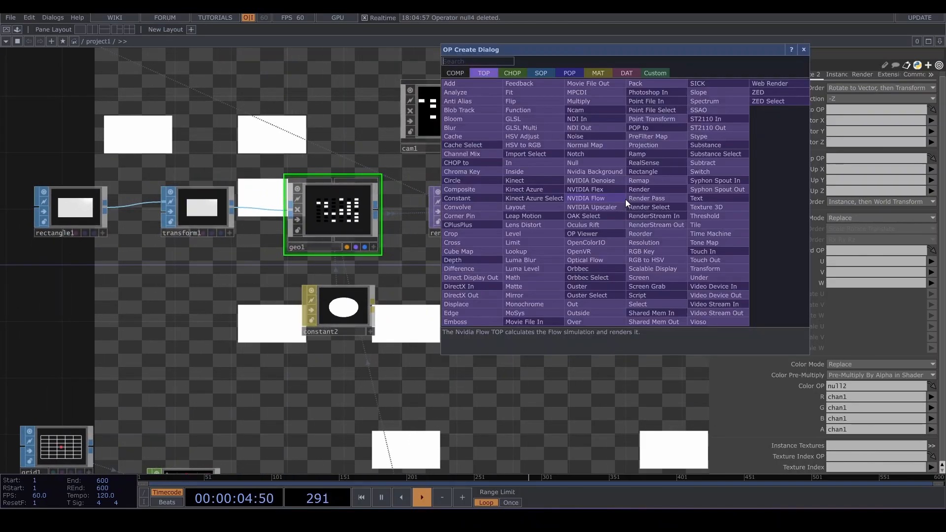
pyautogui.write('rgb')
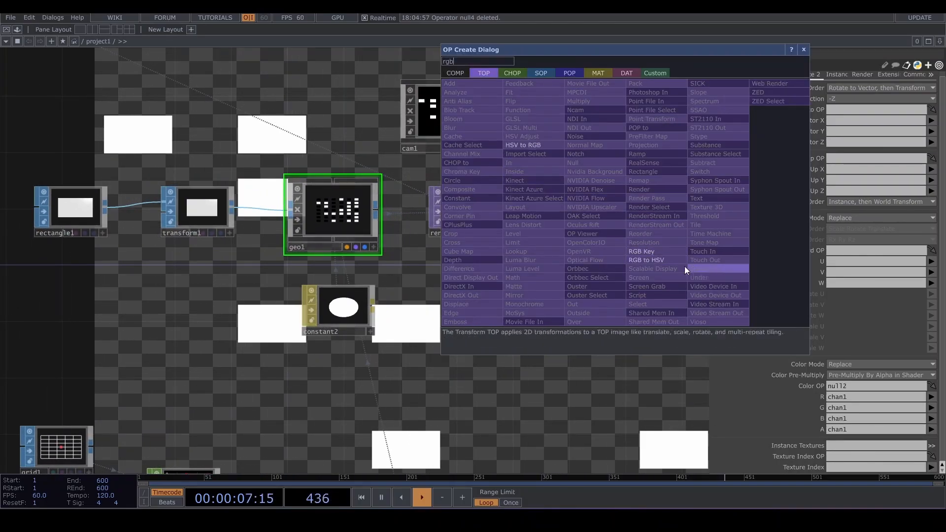
pyautogui.click(636, 251)
pyautogui.click(647, 208)
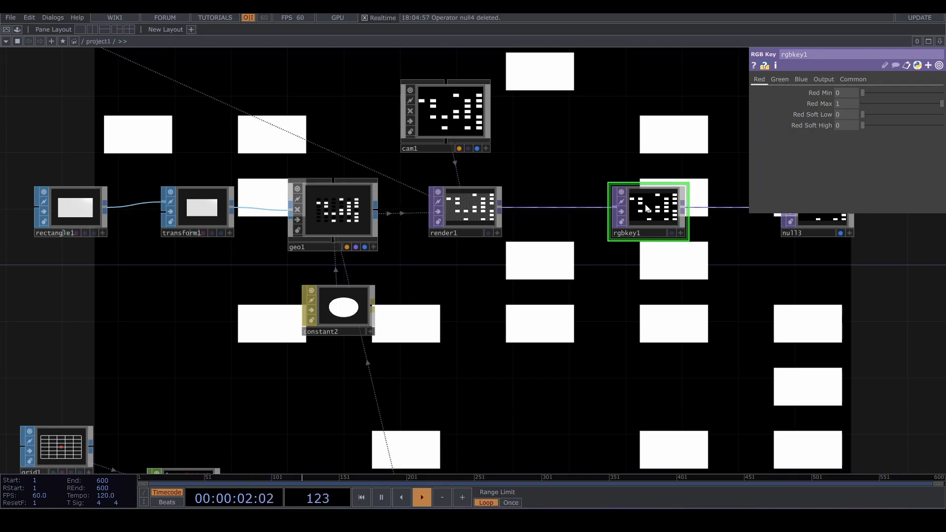
# - Undo the RGB Key insertion and the preceding parameter changes
pyautogui.hotkey('ctrl', 'z')
pyautogui.hotkey('ctrl', 'z')
# - Try setting render1's background alpha to 0 again, then undo that change
pyautogui.scroll(-3, 636, 294)
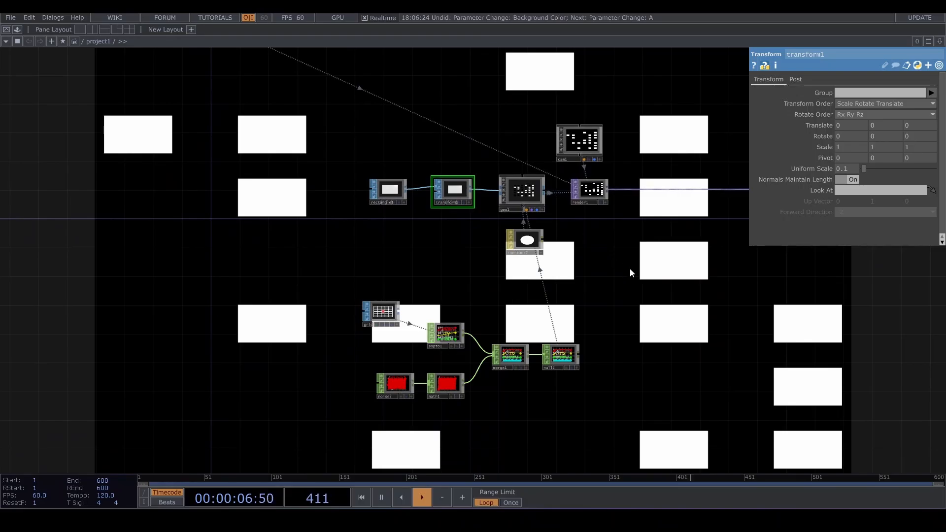
pyautogui.click(524, 197)
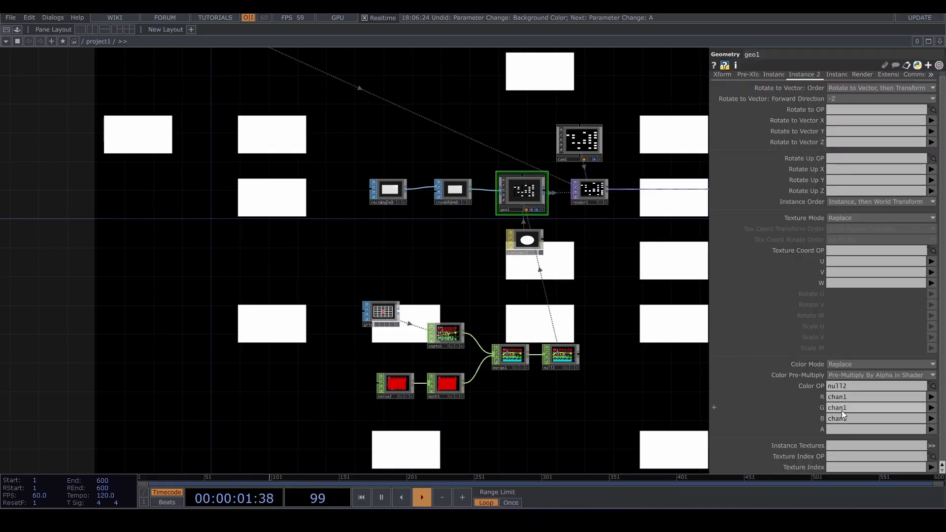
pyautogui.click(592, 194)
pyautogui.click(529, 193)
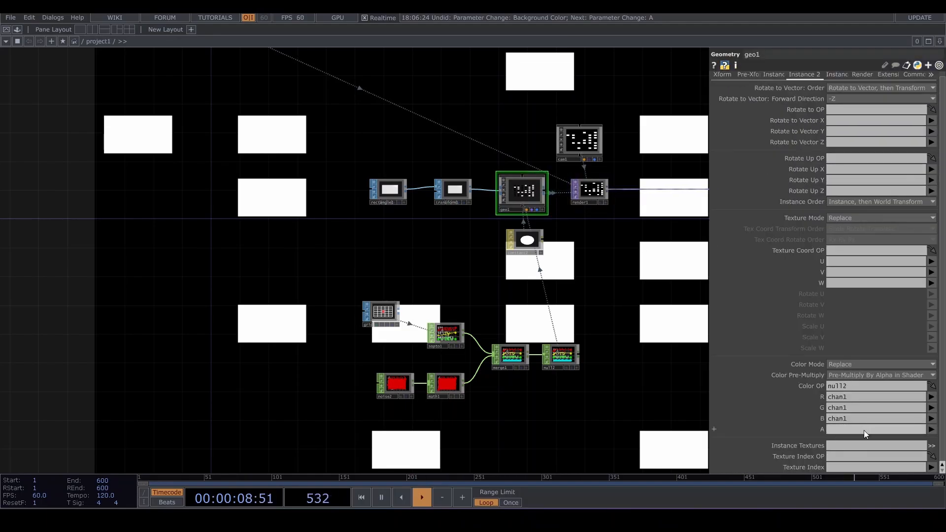
pyautogui.click(590, 192)
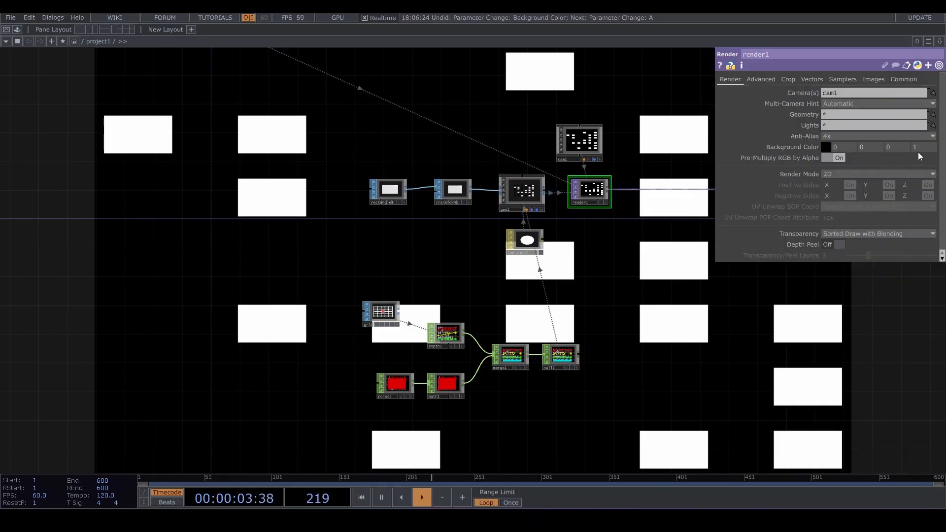
pyautogui.write('0')
pyautogui.press('Return')
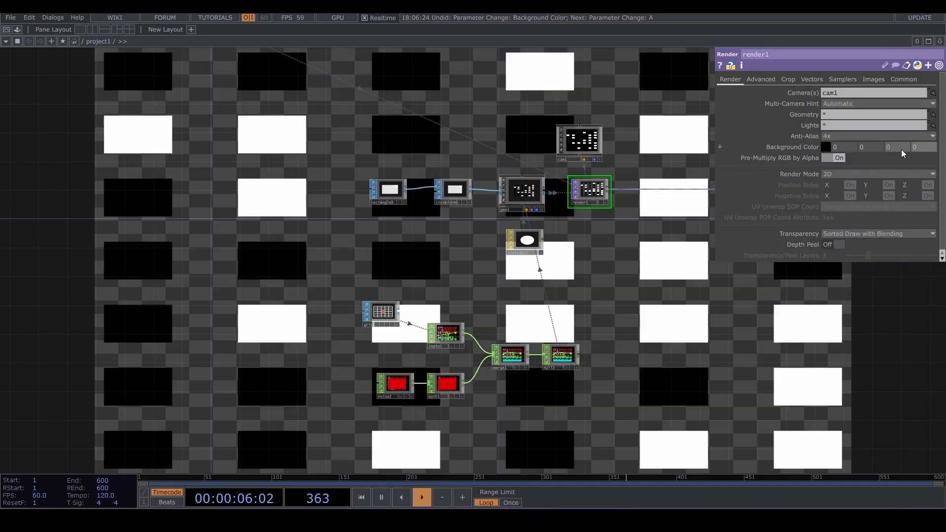
pyautogui.hotkey('ctrl', 'z')
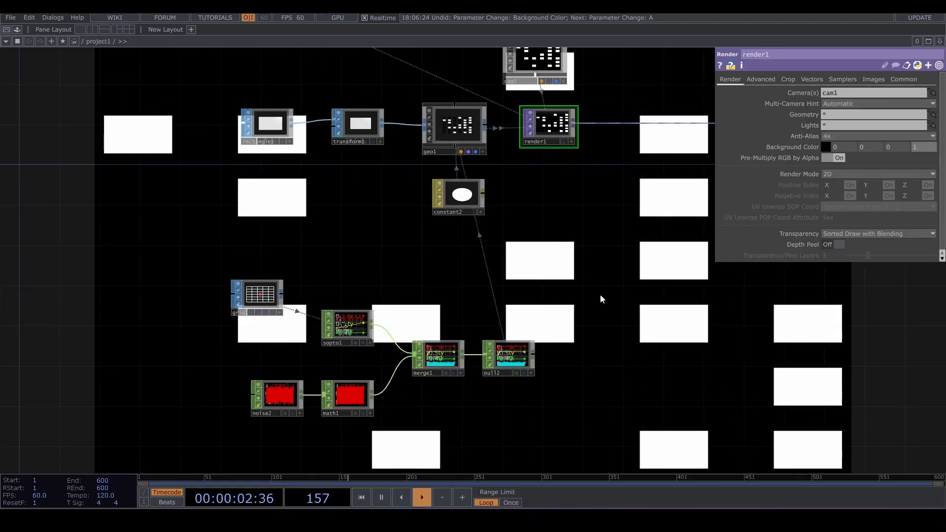
# - Open the Palette and browse to the Custom folder under My Components
pyautogui.scroll(-5, 566, 308)
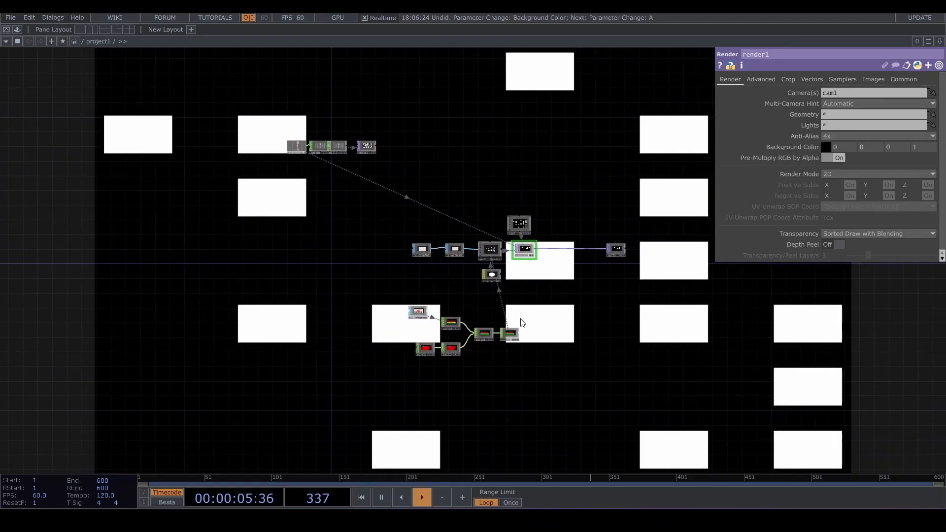
pyautogui.scroll(3, 458, 283)
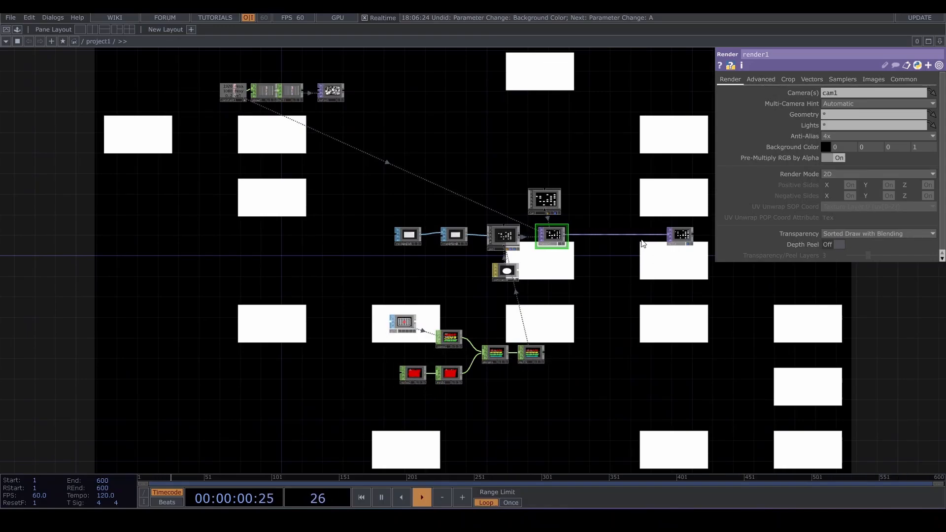
pyautogui.click(16, 30)
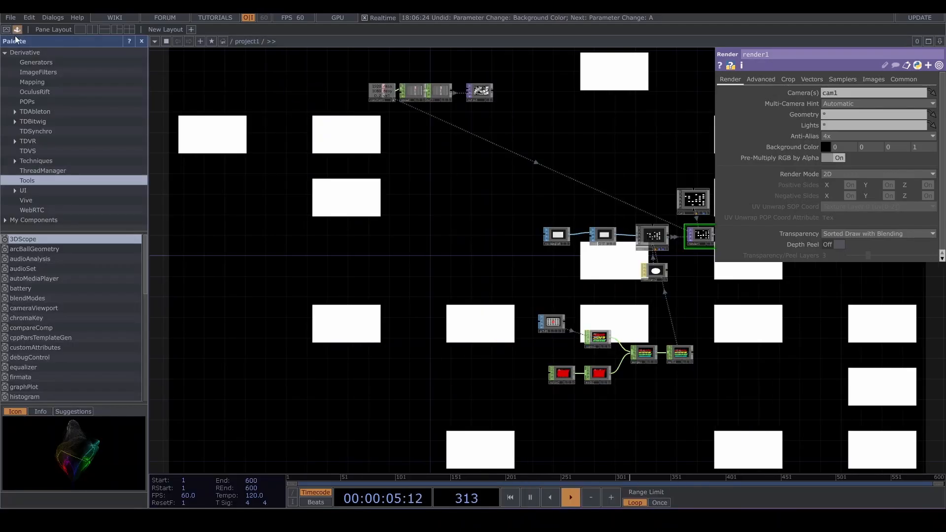
pyautogui.click(42, 218)
pyautogui.click(32, 227)
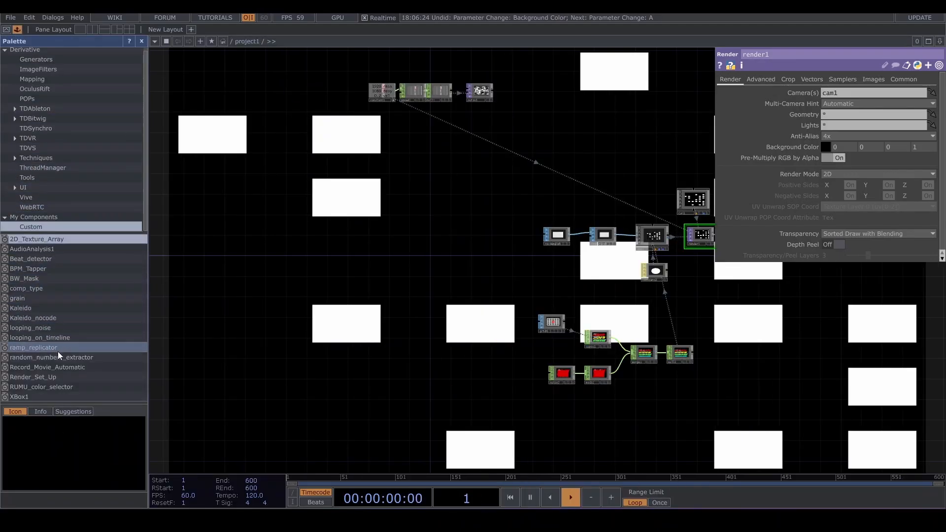
# - Add the random_numbers_extractor component from the Palette's Custom folder into the network and close the Palette
pyautogui.moveTo(58, 357); pyautogui.dragTo(508, 274)
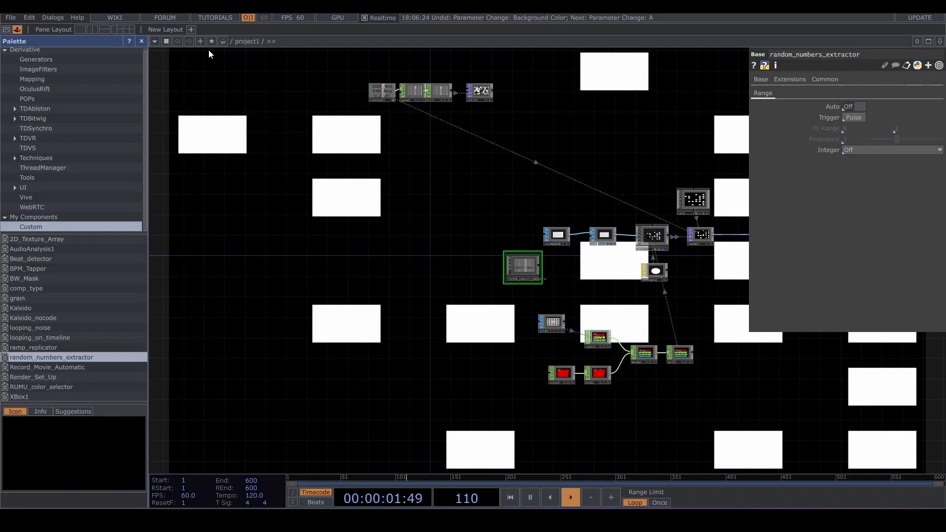
pyautogui.click(142, 41)
pyautogui.scroll(5, 335, 247)
pyautogui.scroll(3, 415, 238)
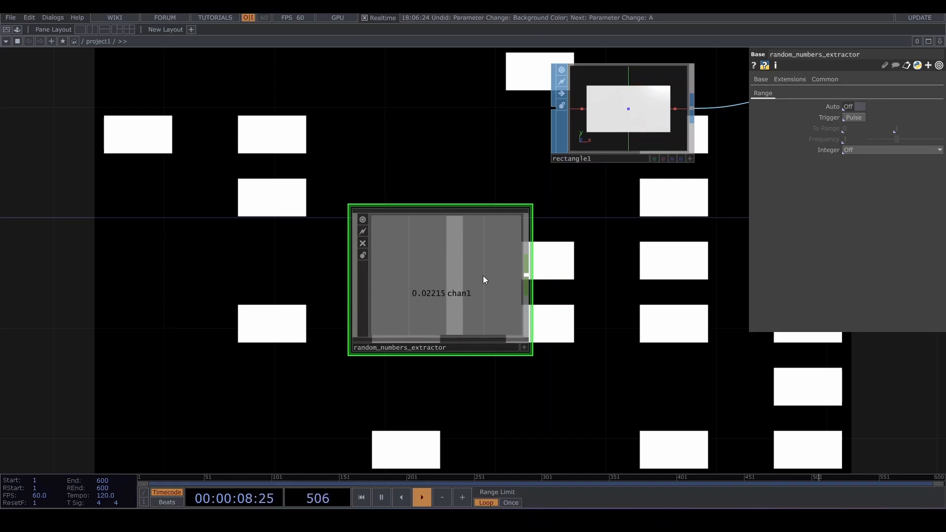
pyautogui.moveTo(677, 307); pyautogui.dragTo(613, 306)
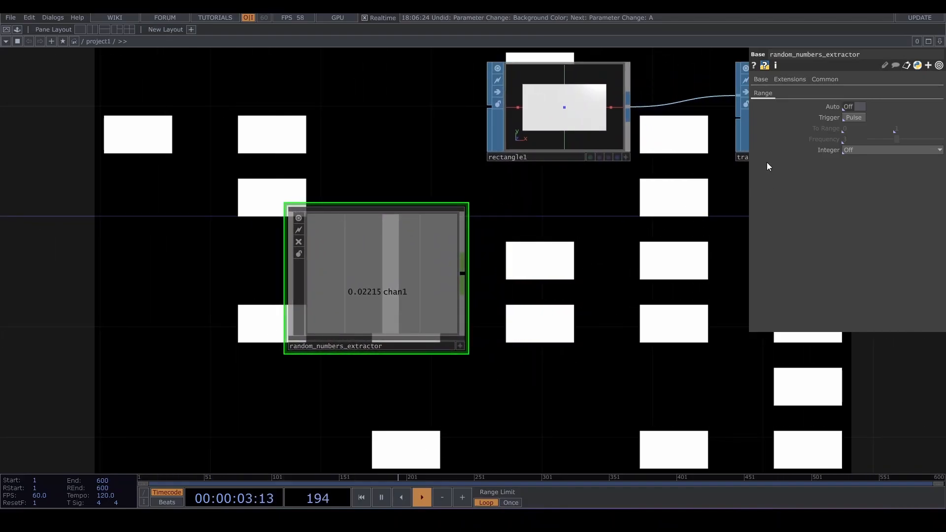
# - Turn the extractor's Auto on, set its To Range to 0.02 and 0.3, and its Frequency to 2
pyautogui.click(855, 106)
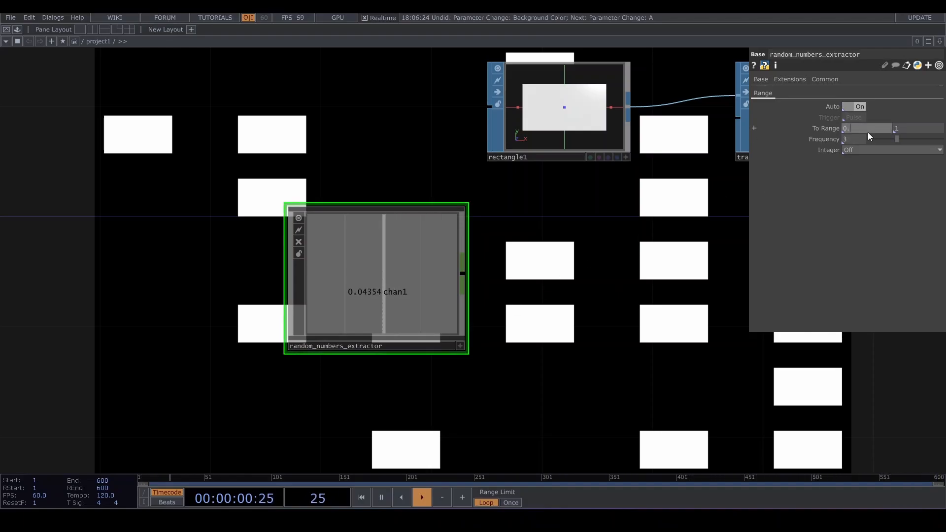
pyautogui.moveTo(868, 132)
pyautogui.mouseDown()
pyautogui.moveTo(915, 117)
pyautogui.moveTo(860, 117)
pyautogui.mouseUp()
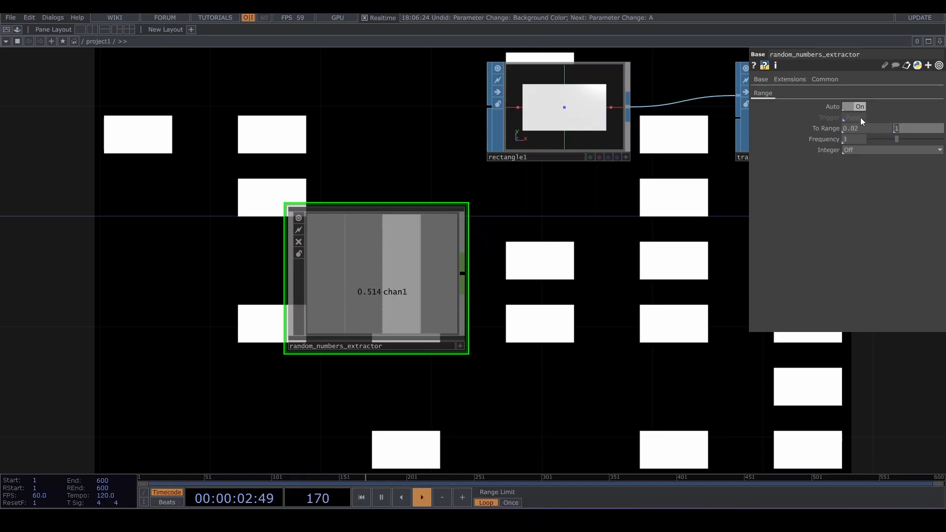
pyautogui.write('0.3')
pyautogui.press('Return')
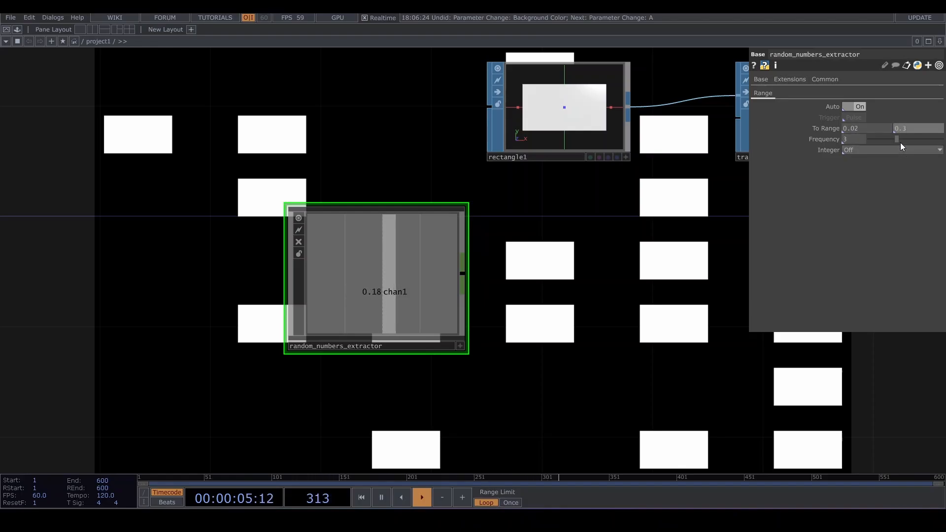
pyautogui.moveTo(895, 139); pyautogui.dragTo(890, 139)
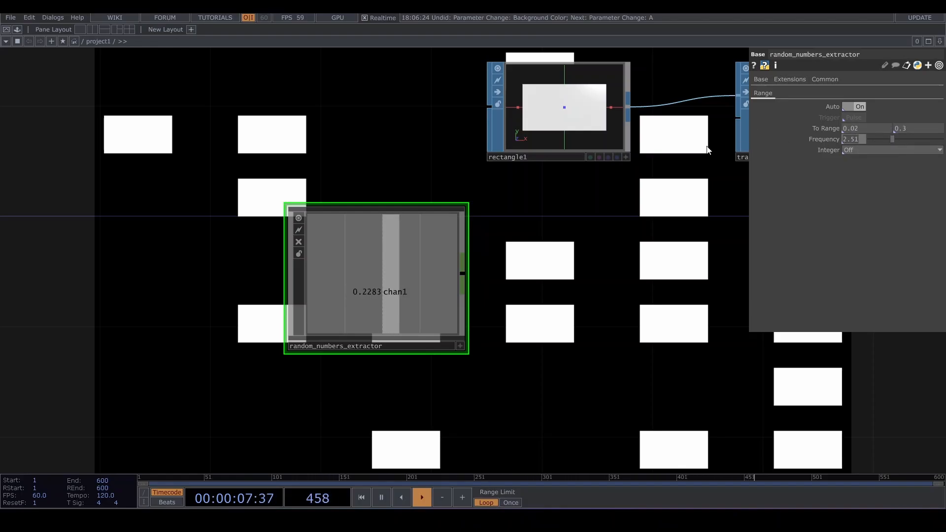
pyautogui.write('2')
pyautogui.press('Return')
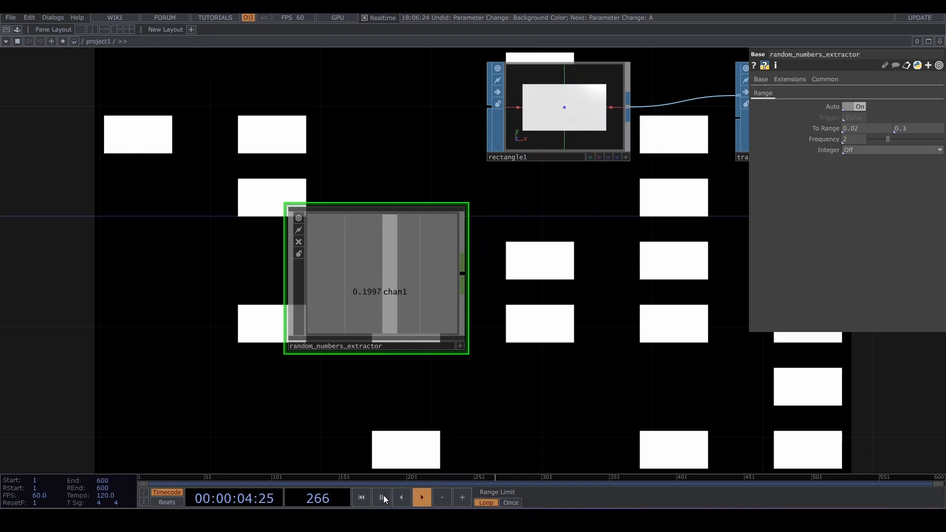
# - Export the extractor's channel to the first Size value of rectangle1
pyautogui.click(460, 346)
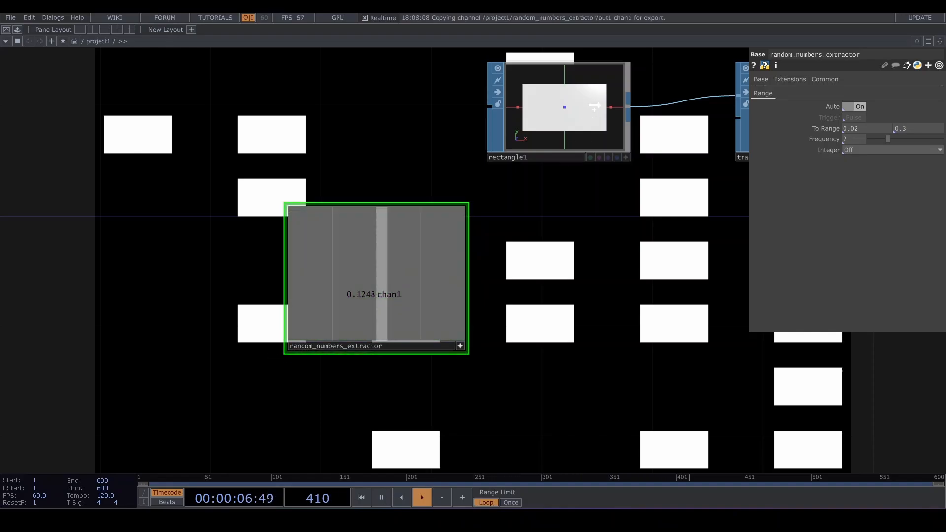
pyautogui.moveTo(388, 294); pyautogui.dragTo(833, 147)
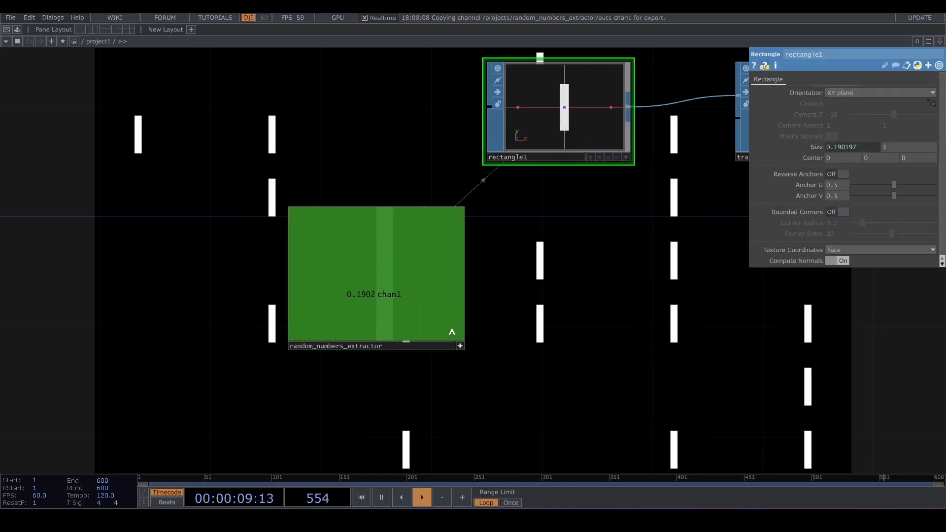
# - Duplicate the extractor and export the copy's channel to the second Size value of rectangle1
pyautogui.click(426, 306)
pyautogui.hotkey('ctrl', 'c')
pyautogui.hotkey('ctrl', 'v')
pyautogui.moveTo(392, 403); pyautogui.dragTo(592, 239)
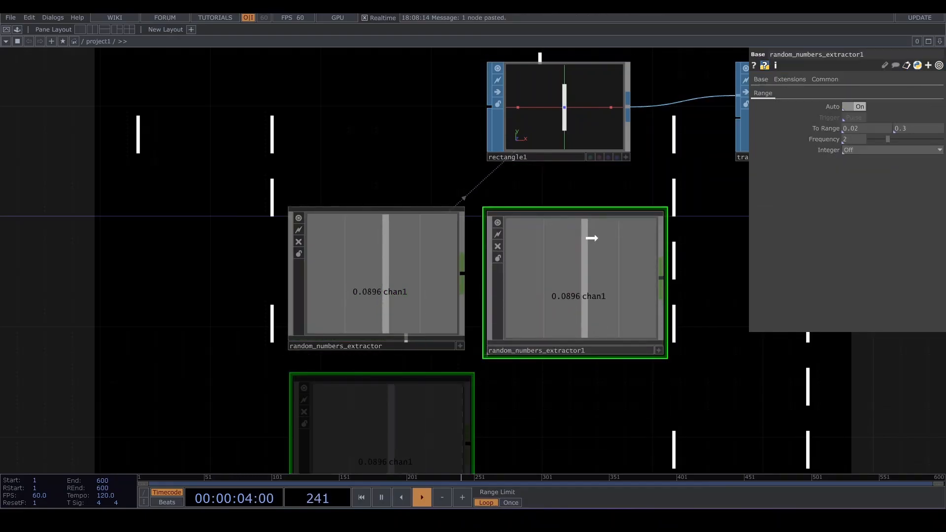
pyautogui.click(660, 353)
pyautogui.moveTo(594, 295); pyautogui.dragTo(899, 146)
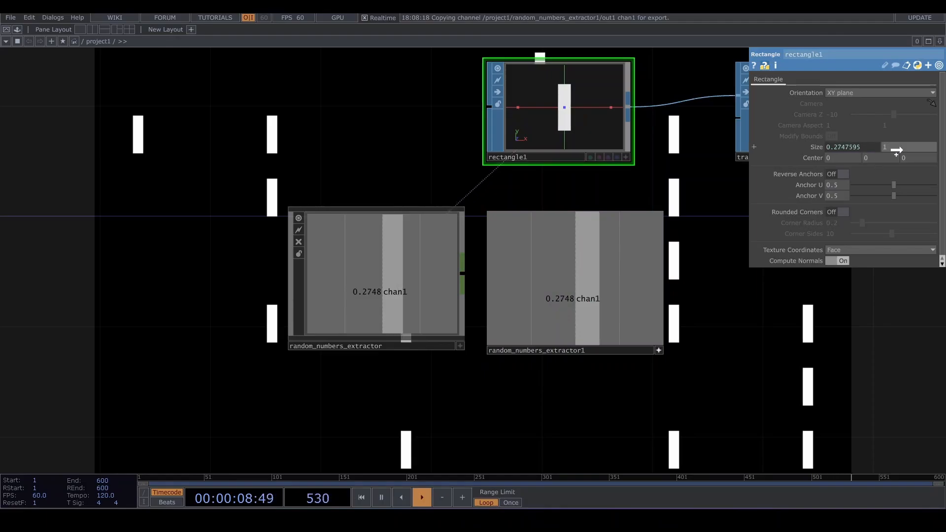
pyautogui.click(899, 144)
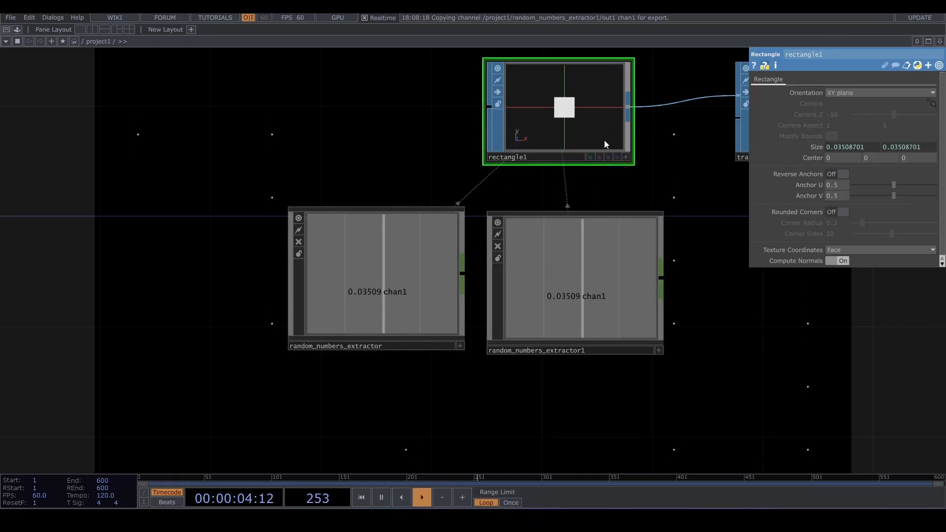
# - Delete the duplicate extractor and link the first one to rectangle1's second Size value, then undo these changes
pyautogui.moveTo(664, 170); pyautogui.dragTo(630, 227)
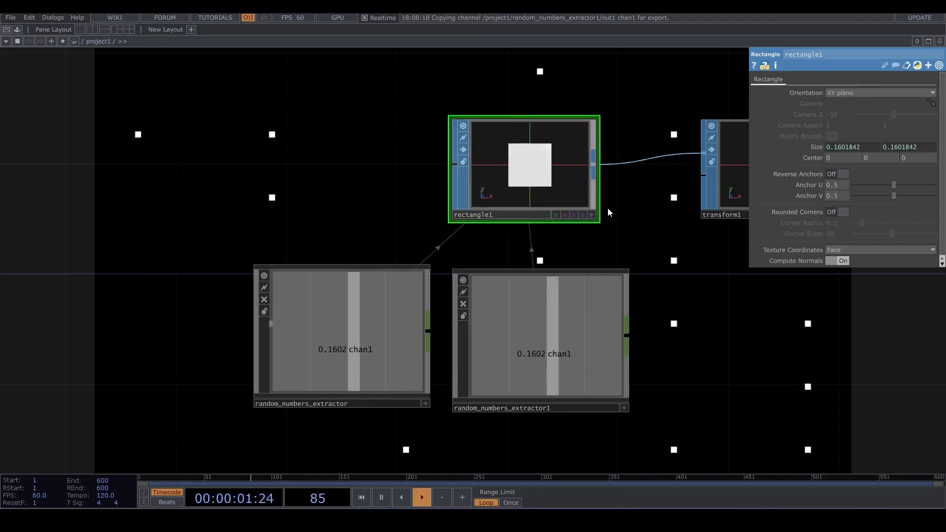
pyautogui.click(563, 315)
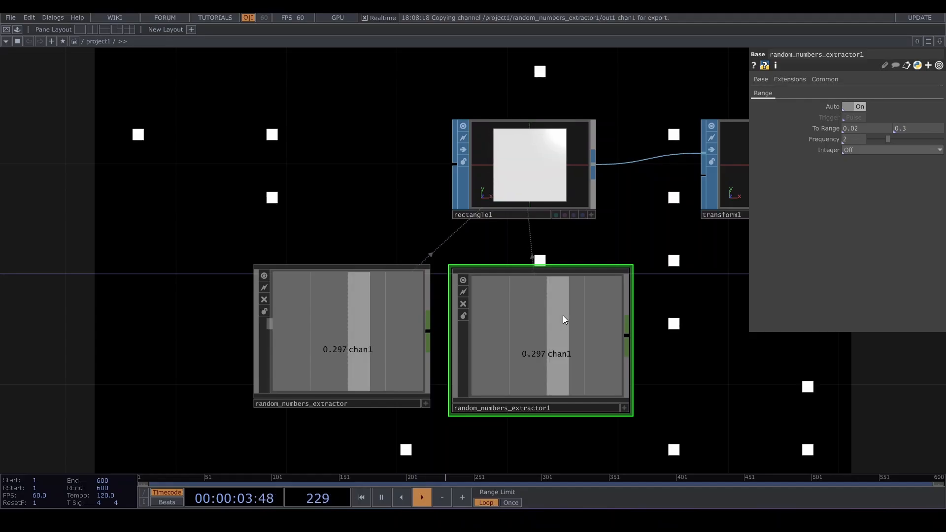
pyautogui.press('Delete')
pyautogui.click(425, 404)
pyautogui.moveTo(363, 355); pyautogui.dragTo(909, 149)
pyautogui.click(911, 144)
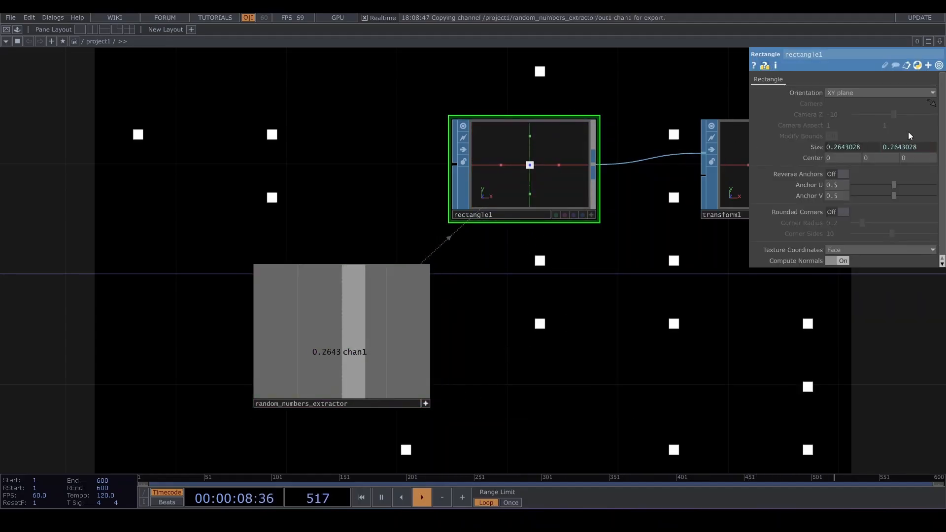
pyautogui.click(367, 351)
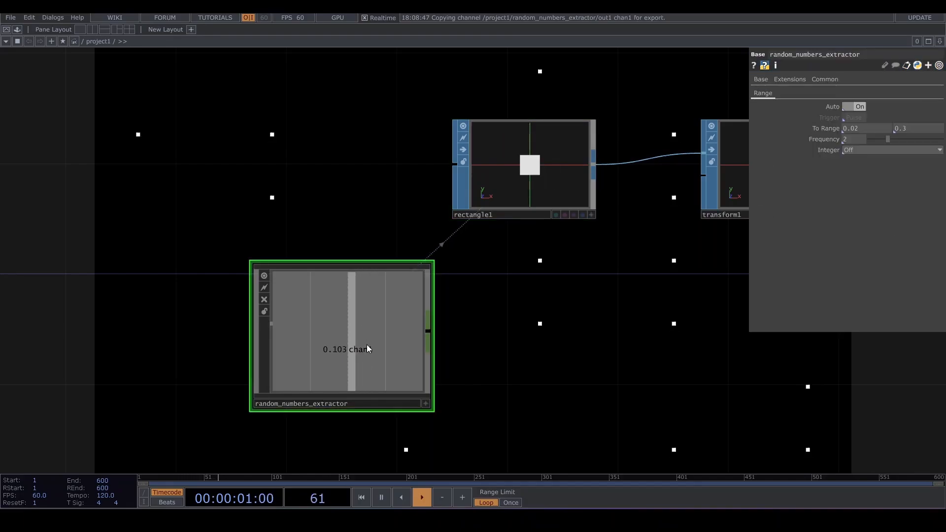
pyautogui.hotkey('ctrl', 'z')
pyautogui.hotkey('ctrl', 'z')
pyautogui.hotkey('ctrl', 'z')
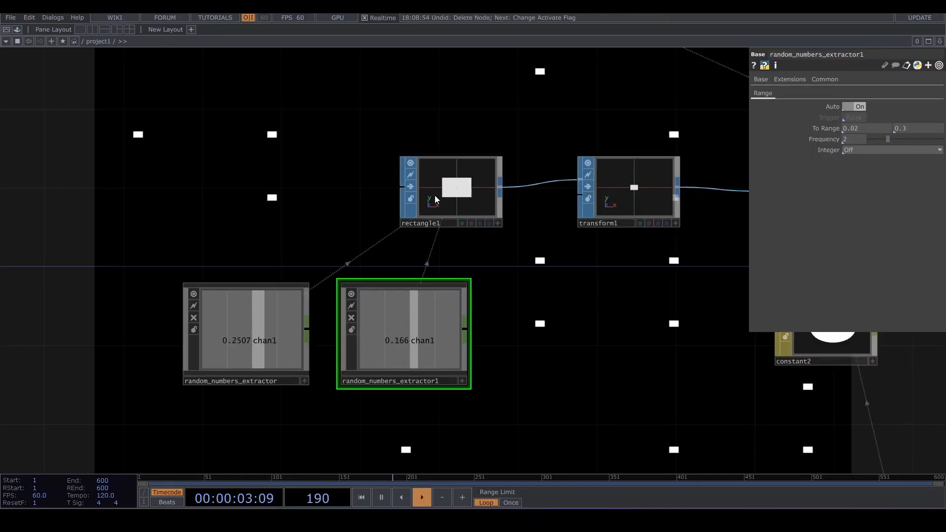
# - Set transform1's Uniform Scale to about 0.6
pyautogui.click(631, 196)
pyautogui.moveTo(865, 169)
pyautogui.mouseDown(button='middle')
pyautogui.moveTo(857, 157)
pyautogui.moveTo(851, 169)
pyautogui.mouseUp(button='middle')
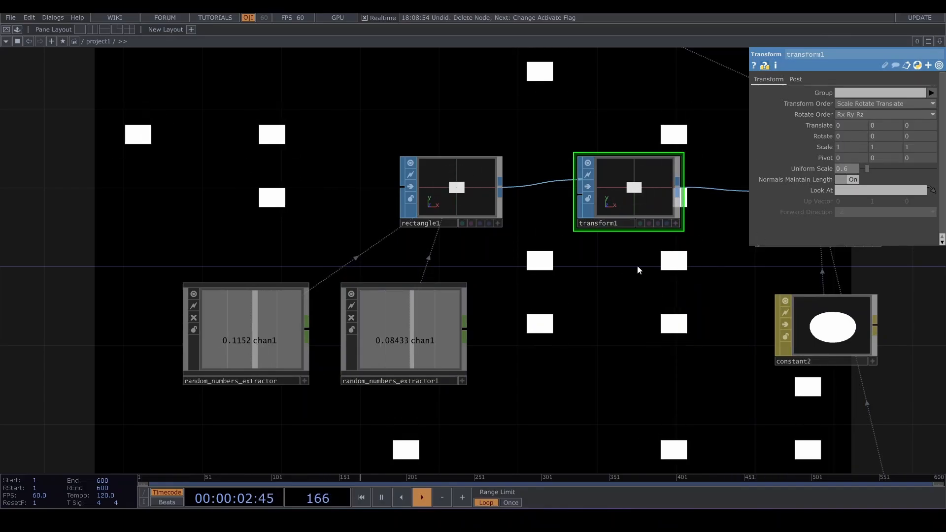
# - Duplicate the random numbers extractor again and place the copy beside grid1
pyautogui.scroll(-3, 605, 298)
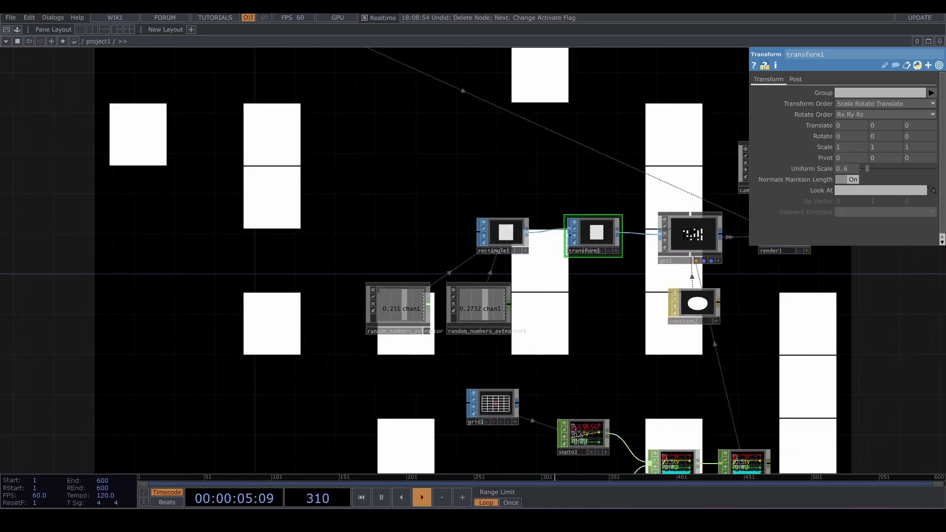
pyautogui.scroll(-2, 742, 329)
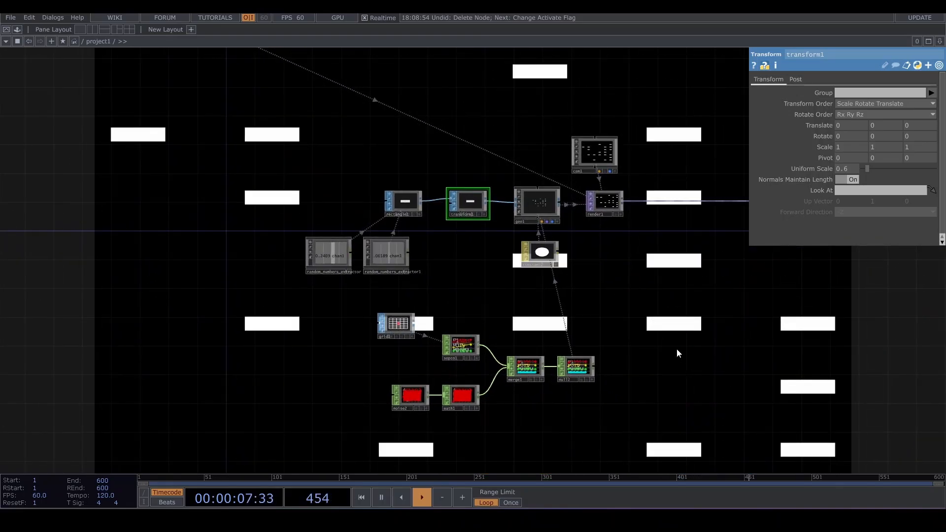
pyautogui.moveTo(500, 309); pyautogui.dragTo(560, 269)
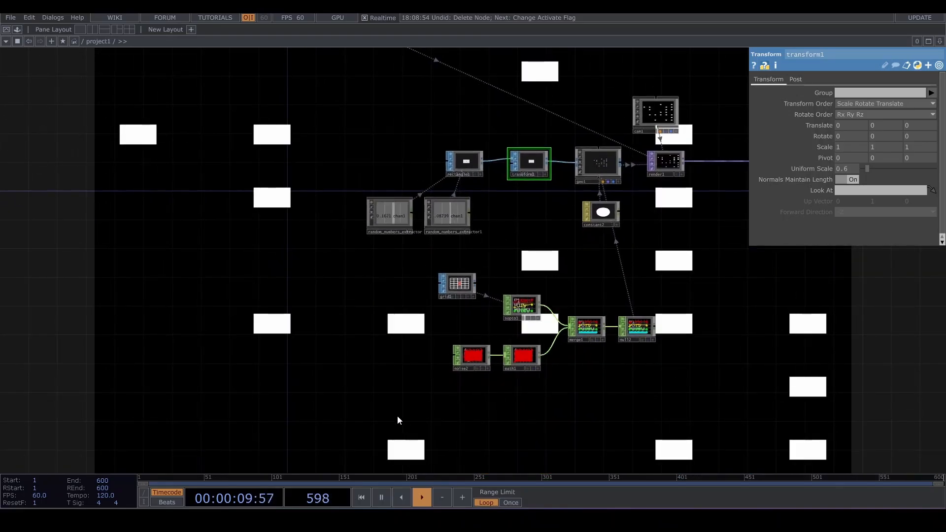
pyautogui.moveTo(383, 416); pyautogui.dragTo(675, 274, button='right')
pyautogui.moveTo(578, 335); pyautogui.dragTo(578, 389)
pyautogui.scroll(3, 455, 300)
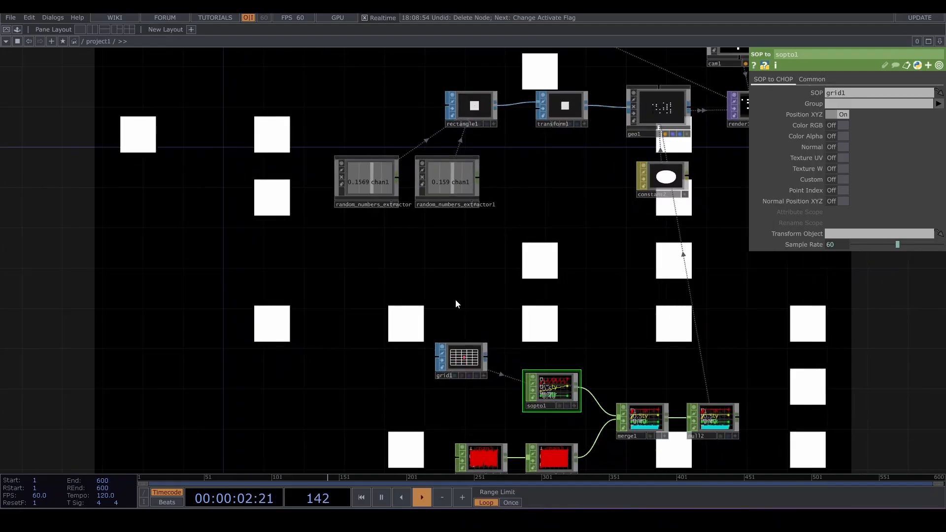
pyautogui.click(392, 146)
pyautogui.hotkey('ctrl', 'c')
pyautogui.hotkey('ctrl', 'v')
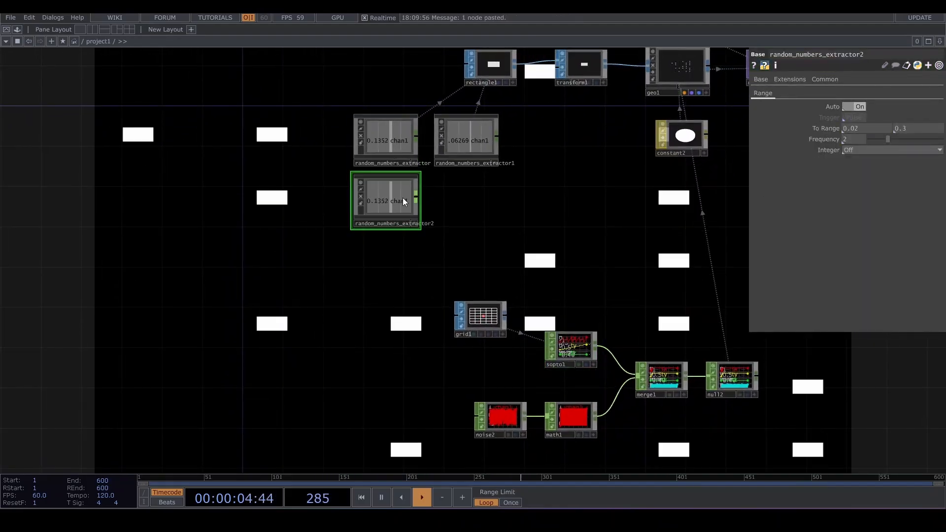
pyautogui.click(404, 357)
pyautogui.moveTo(458, 318); pyautogui.dragTo(471, 249)
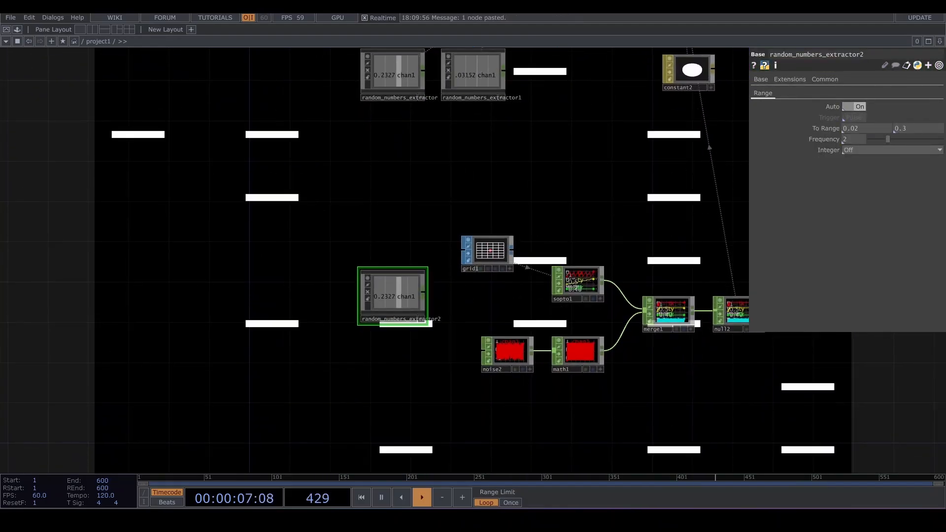
pyautogui.scroll(5, 402, 298)
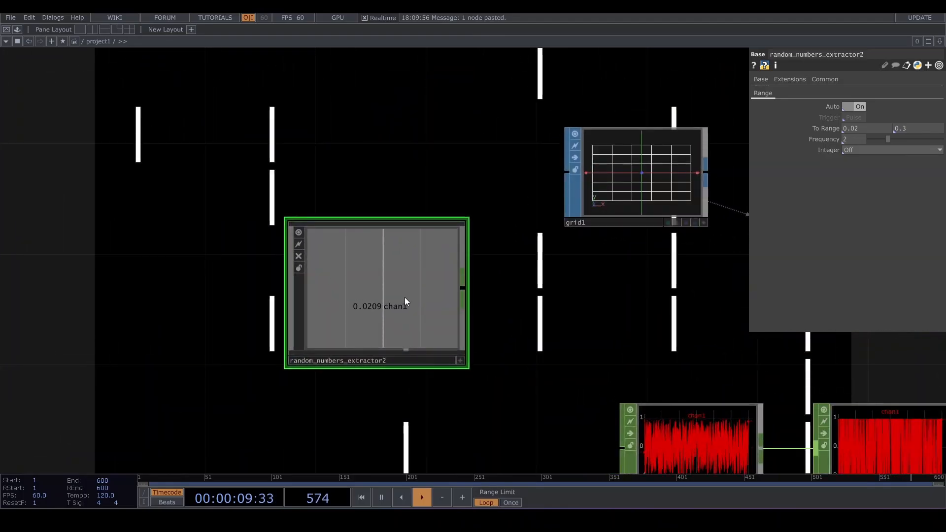
# - Set the new extractor's To Range to 3 and 12 and its Integer mode to Round
pyautogui.click(869, 128)
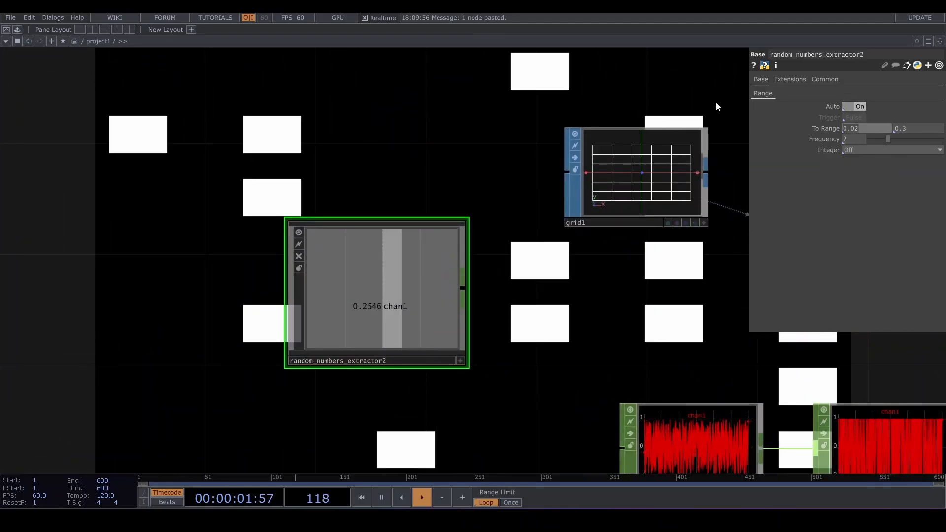
pyautogui.write('3')
pyautogui.press('Tab')
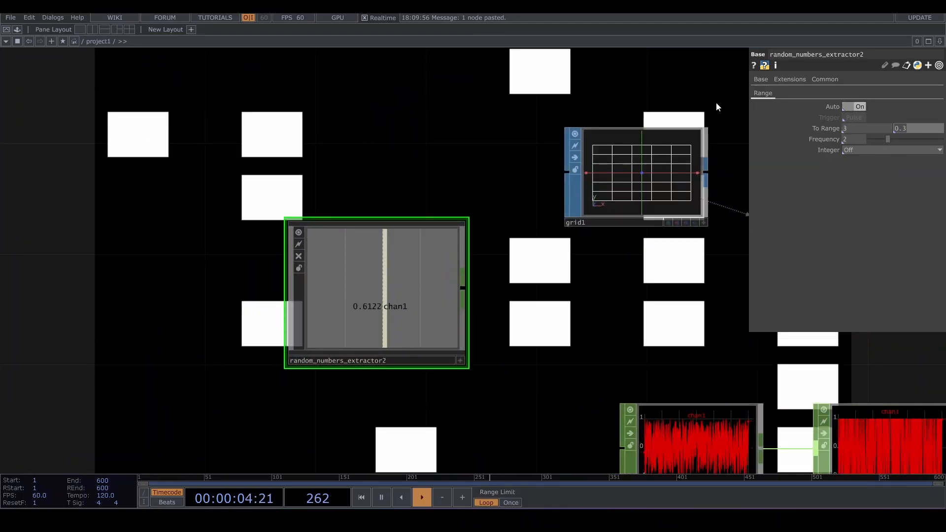
pyautogui.write('12')
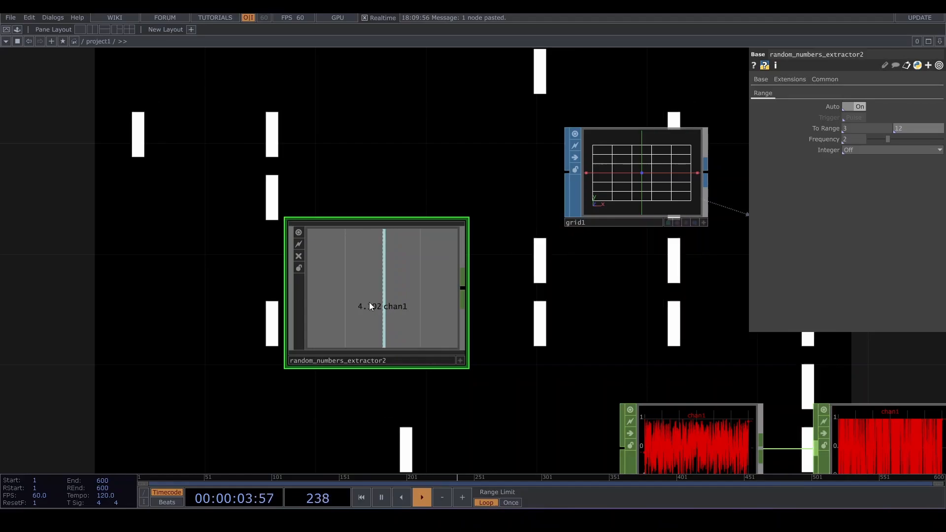
pyautogui.click(853, 151)
pyautogui.click(853, 190)
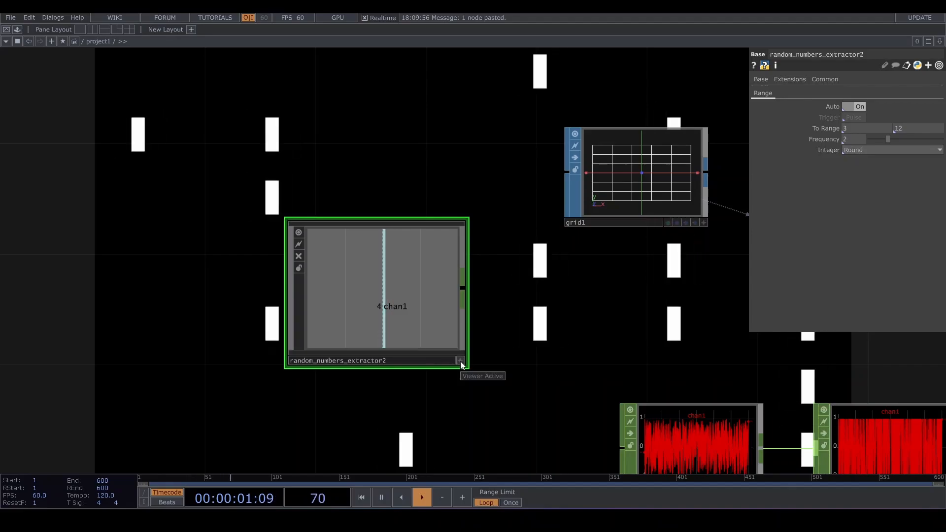
# - Export the rounded extractor's channel to grid1's Rows and arrange the nodes around grid1
pyautogui.click(642, 176)
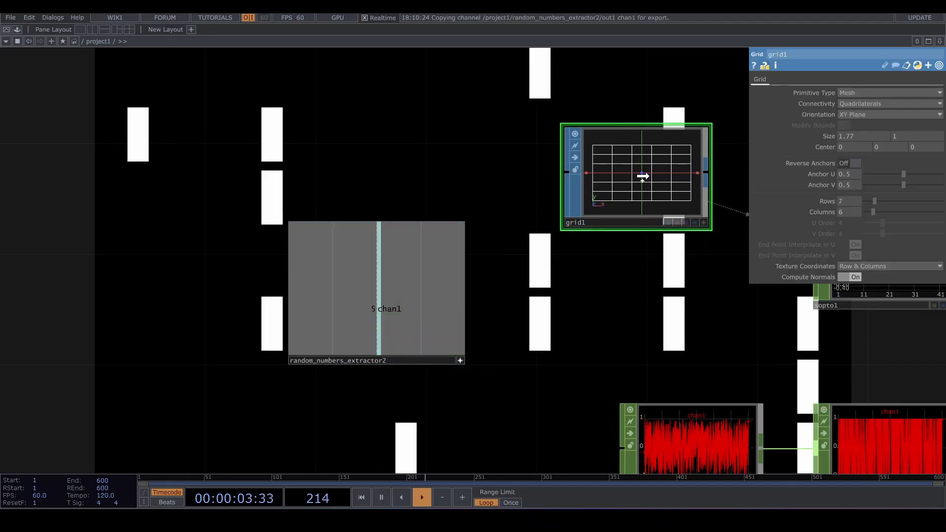
pyautogui.moveTo(849, 203); pyautogui.dragTo(856, 200)
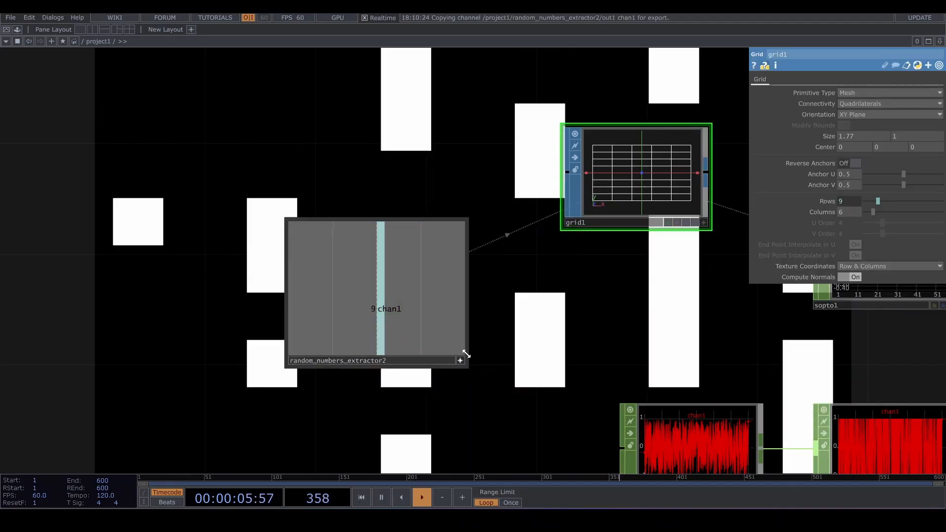
pyautogui.moveTo(542, 302); pyautogui.dragTo(492, 226)
pyautogui.scroll(-3, 626, 342)
pyautogui.moveTo(593, 288); pyautogui.dragTo(564, 272)
pyautogui.moveTo(568, 196); pyautogui.dragTo(540, 167)
pyautogui.moveTo(439, 260); pyautogui.dragTo(423, 230)
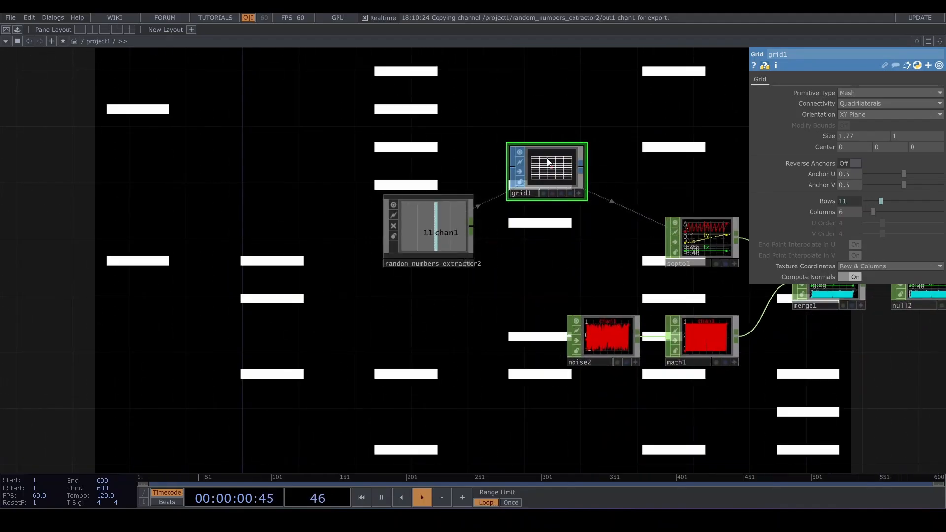
# - Copy the rounded random numbers extractor, paste a copy beside grid1, and export its channel to grid1's Columns
pyautogui.scroll(3, 547, 170)
pyautogui.click(339, 321)
pyautogui.hotkey('ctrl', 'c')
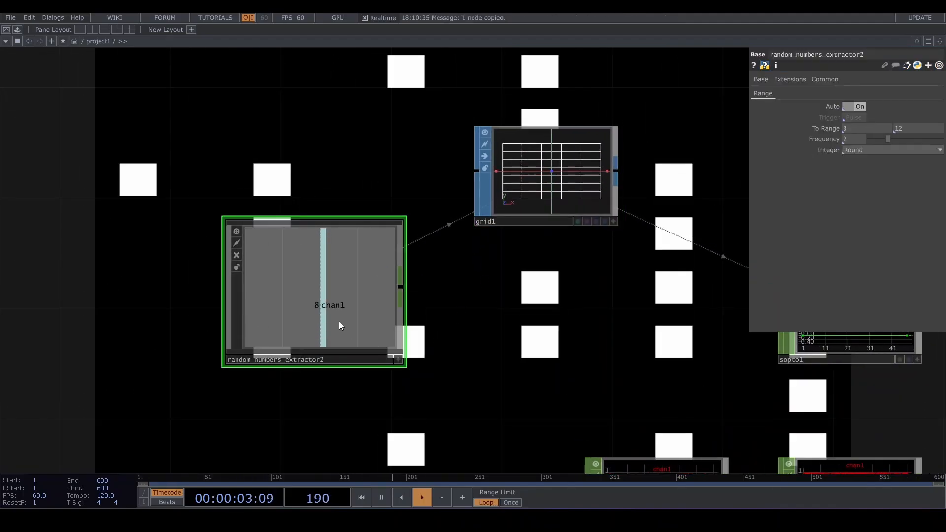
pyautogui.hotkey('ctrl', 'v')
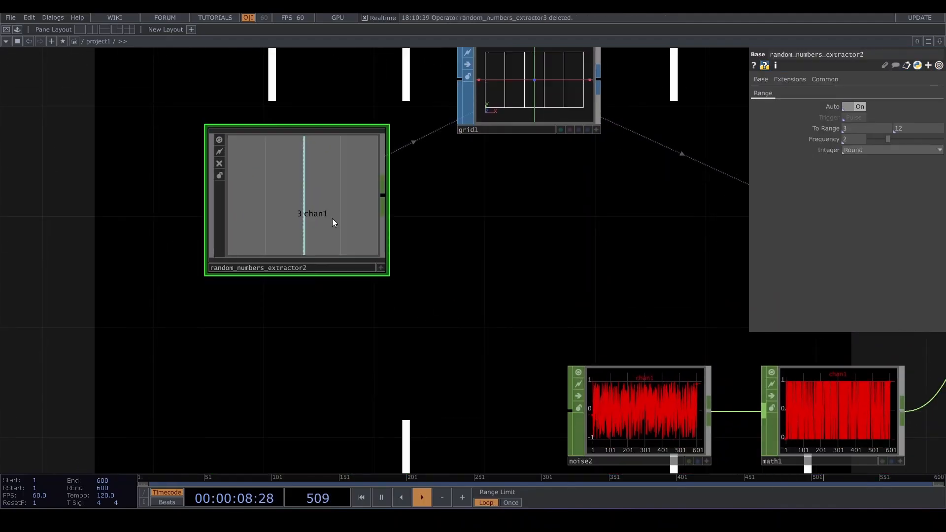
pyautogui.hotkey('ctrl', 'v')
pyautogui.moveTo(315, 348); pyautogui.dragTo(508, 238)
pyautogui.click(573, 323)
pyautogui.click(535, 101)
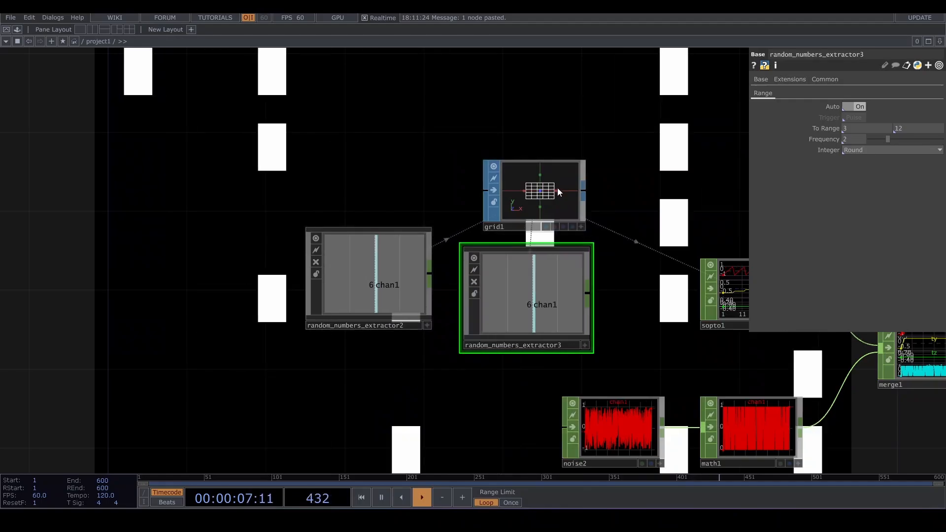
pyautogui.click(558, 188)
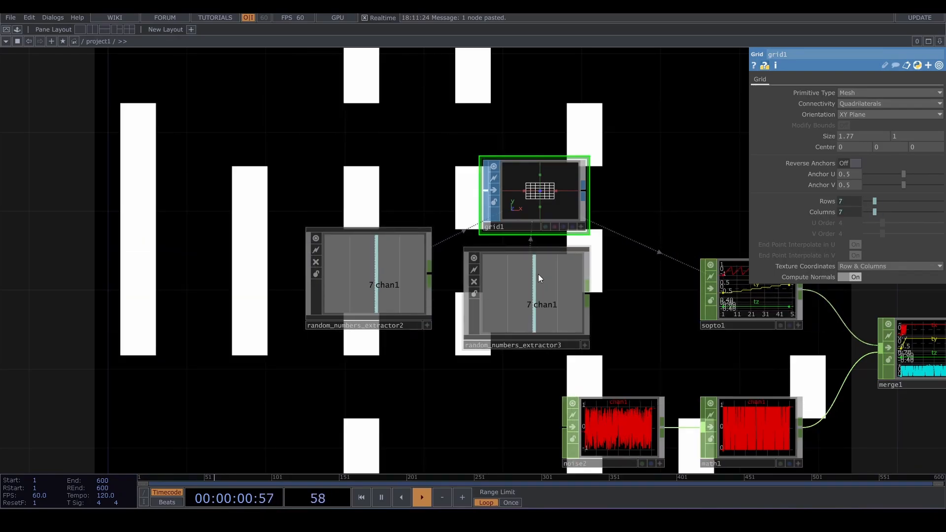
# - Open random_numbers_extractor3's internal network to inspect it, then return to project1 and survey the network
pyautogui.doubleClick(539, 274)
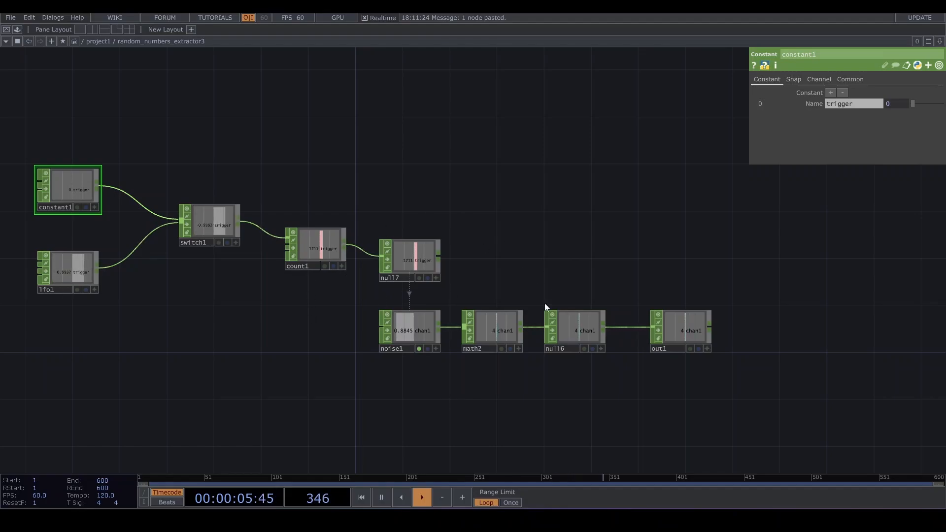
pyautogui.click(98, 41)
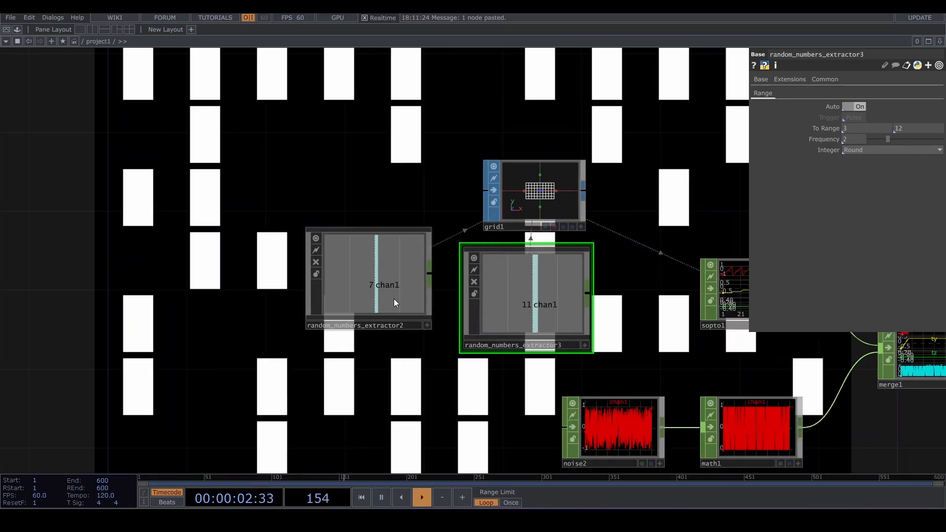
pyautogui.scroll(-5, 395, 299)
pyautogui.moveTo(501, 240); pyautogui.dragTo(398, 248)
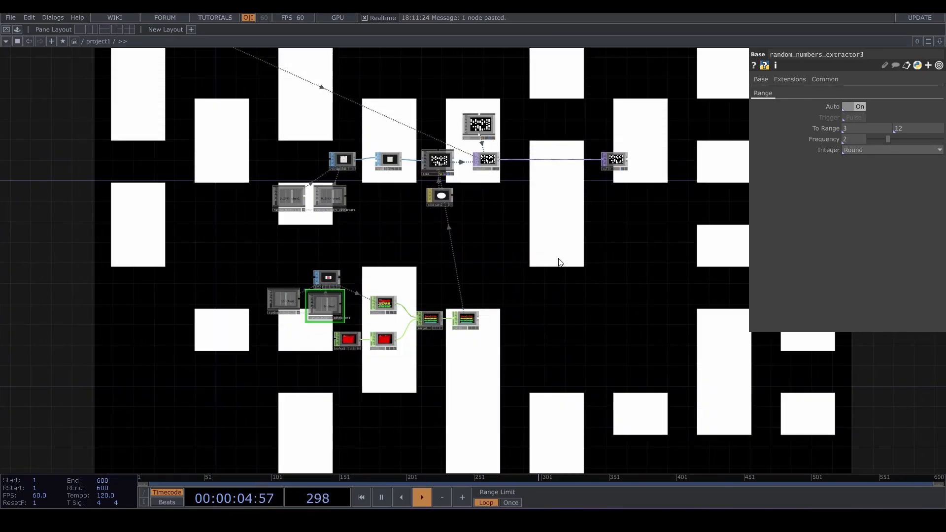
pyautogui.moveTo(482, 407); pyautogui.dragTo(545, 344)
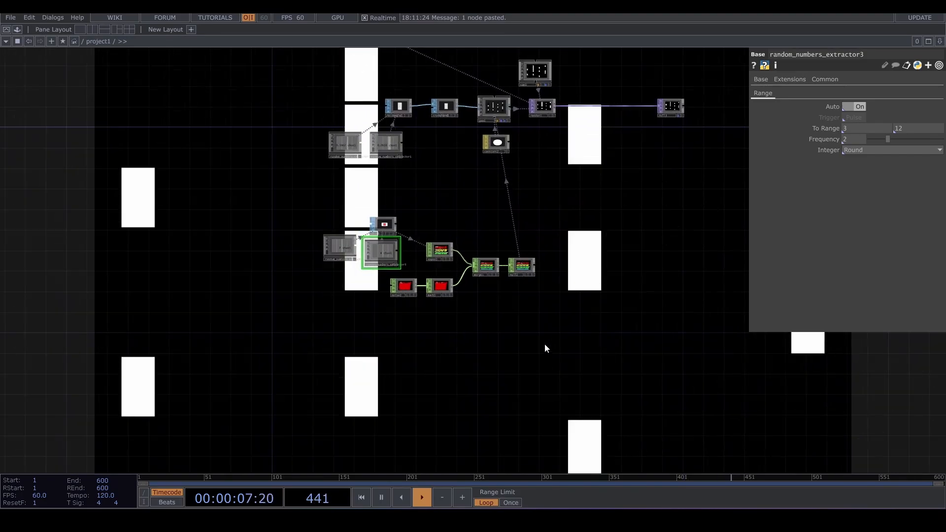
pyautogui.scroll(5, 393, 293)
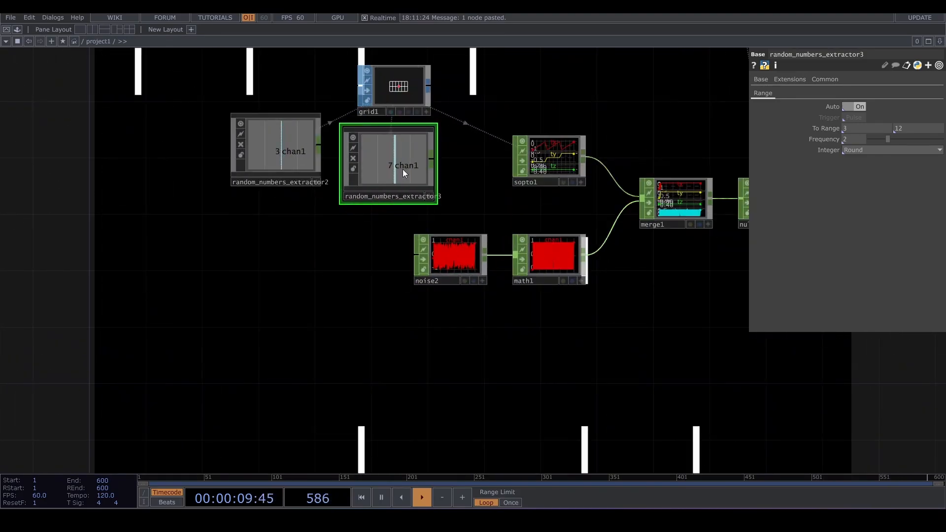
# - Paste another extractor copy below noise2 and export its channel to noise2's Seed parameter
pyautogui.hotkey('ctrl', 'v')
pyautogui.moveTo(420, 233); pyautogui.dragTo(477, 335)
pyautogui.click(449, 255)
pyautogui.scroll(3, 462, 363)
pyautogui.scroll(2, 460, 360)
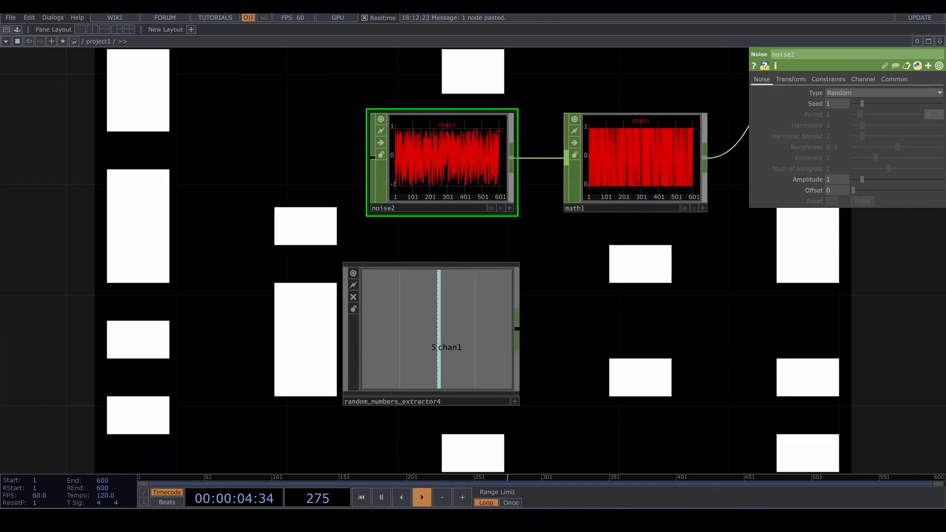
pyautogui.click(417, 348)
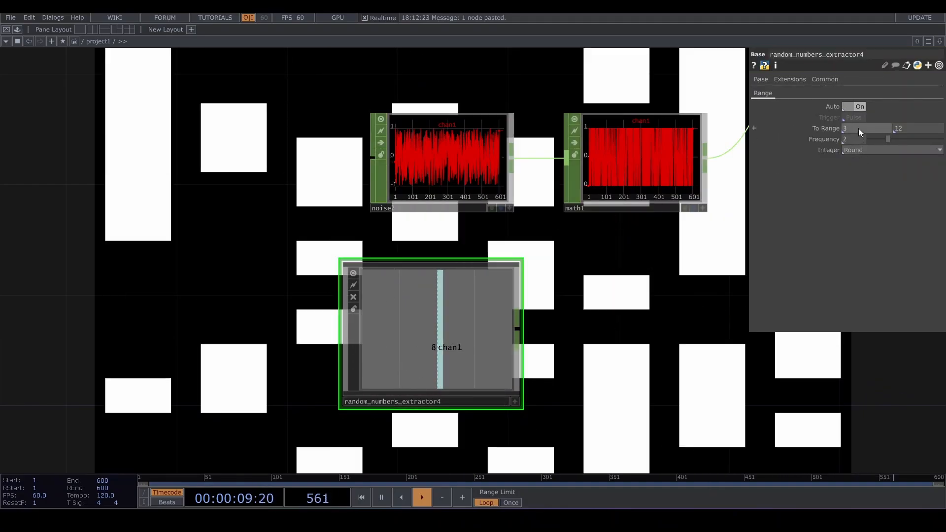
pyautogui.click(515, 401)
pyautogui.moveTo(447, 356); pyautogui.dragTo(842, 104)
pyautogui.click(843, 107)
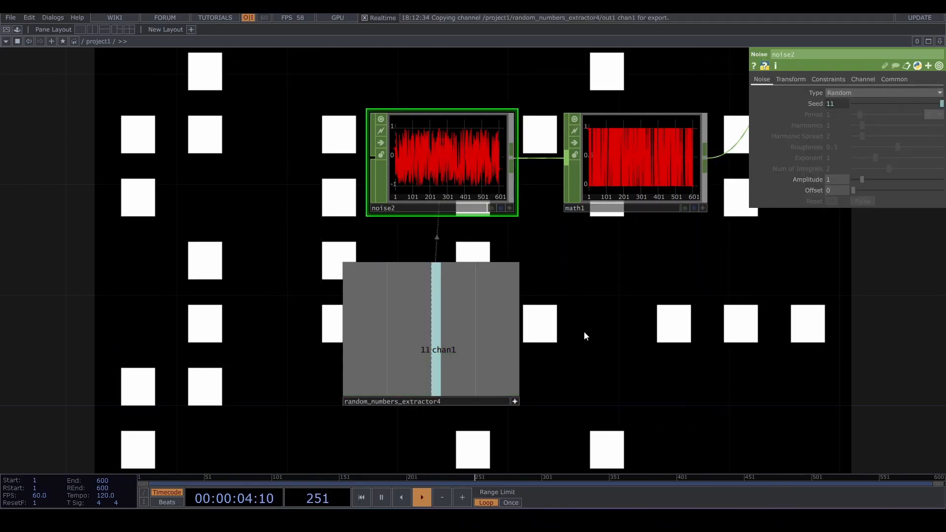
# - Set random_numbers_extractor4's Integer mode to Off and its To Range to about -3 and 6
pyautogui.click(514, 401)
pyautogui.click(860, 153)
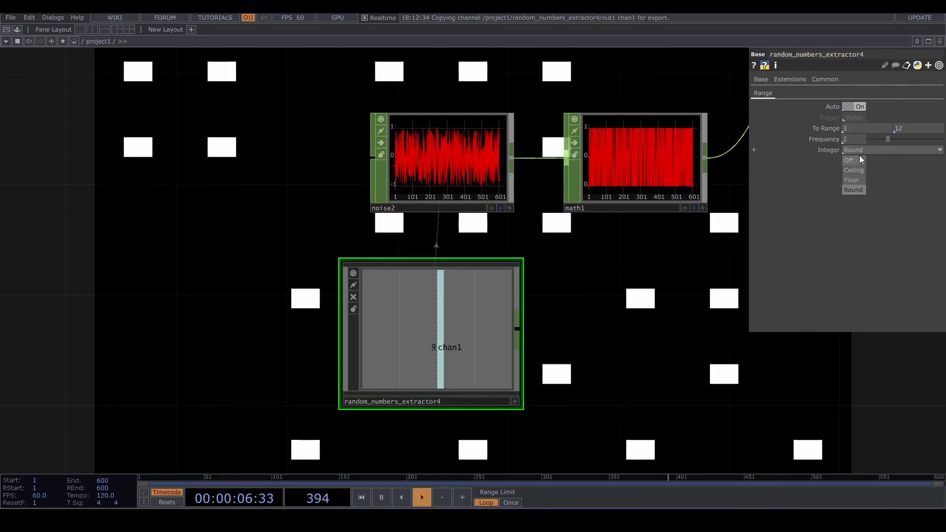
pyautogui.click(856, 161)
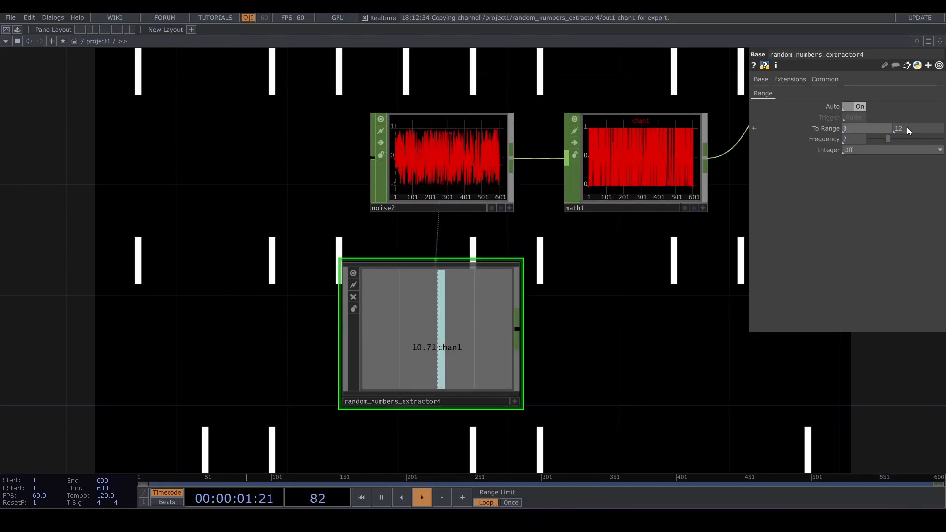
pyautogui.moveTo(832, 128); pyautogui.dragTo(808, 111)
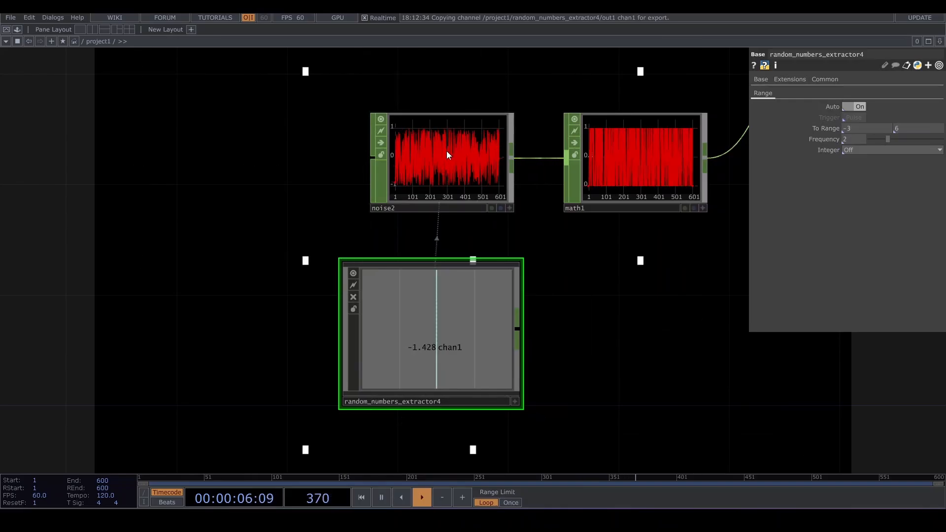
# - Select transform1 and set its Uniform Scale to about 2.73
pyautogui.scroll(-10, 592, 282)
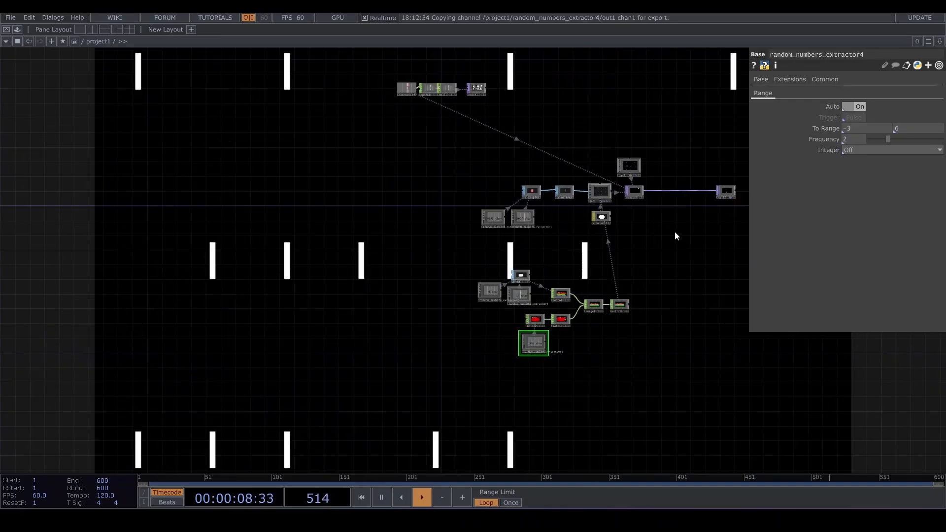
pyautogui.scroll(5, 484, 291)
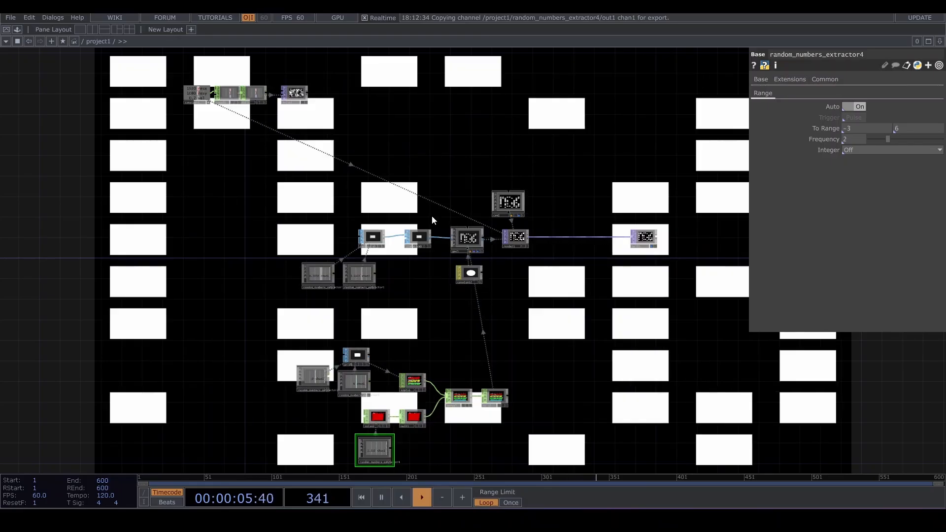
pyautogui.scroll(4, 432, 219)
pyautogui.click(410, 240)
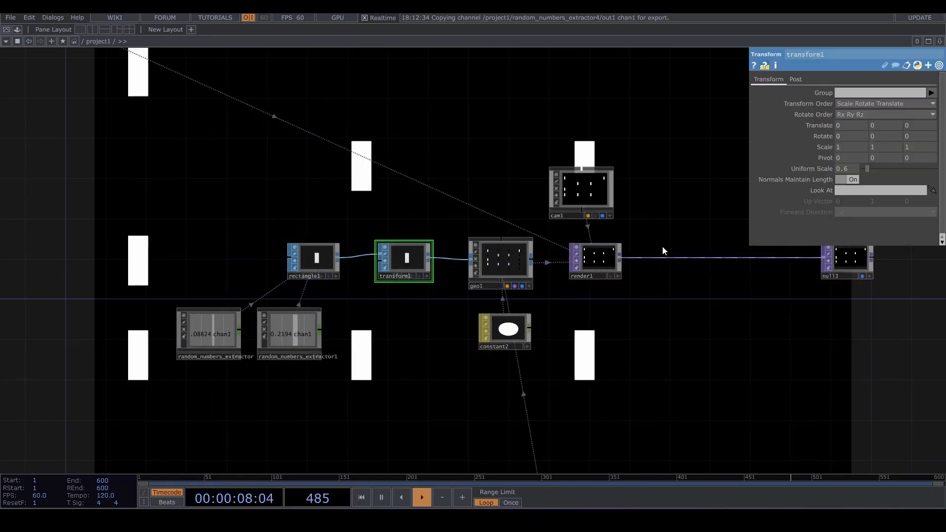
pyautogui.rightClick(851, 194)
pyautogui.click(861, 170)
pyautogui.moveTo(874, 167); pyautogui.dragTo(885, 166)
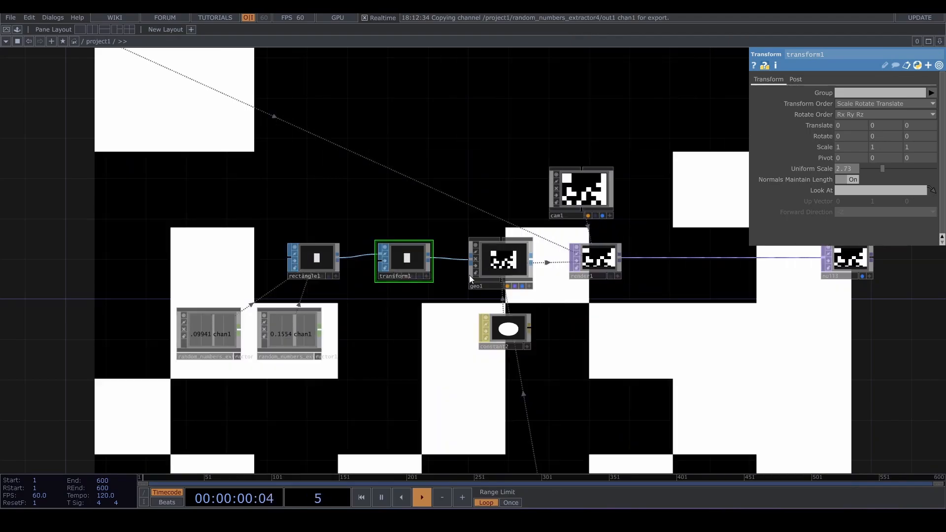
pyautogui.scroll(-3, 626, 323)
pyautogui.moveTo(708, 340); pyautogui.dragTo(626, 296)
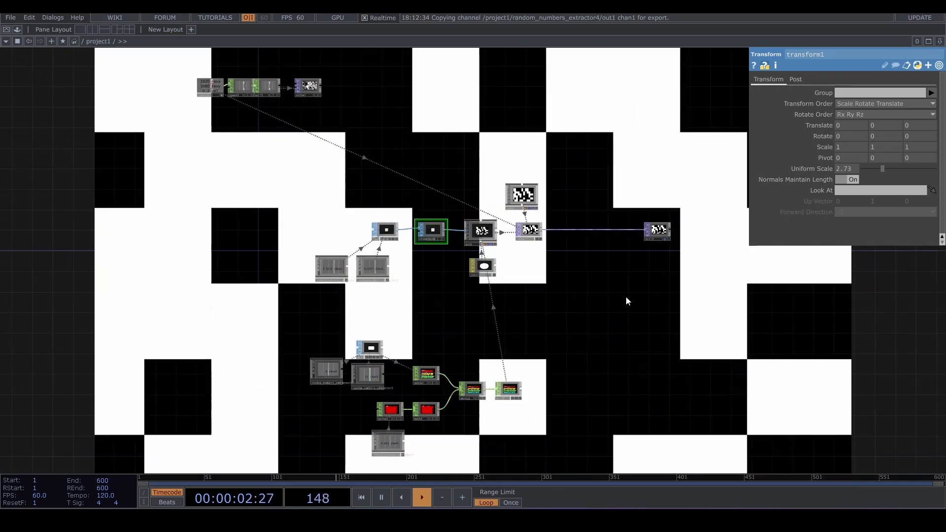